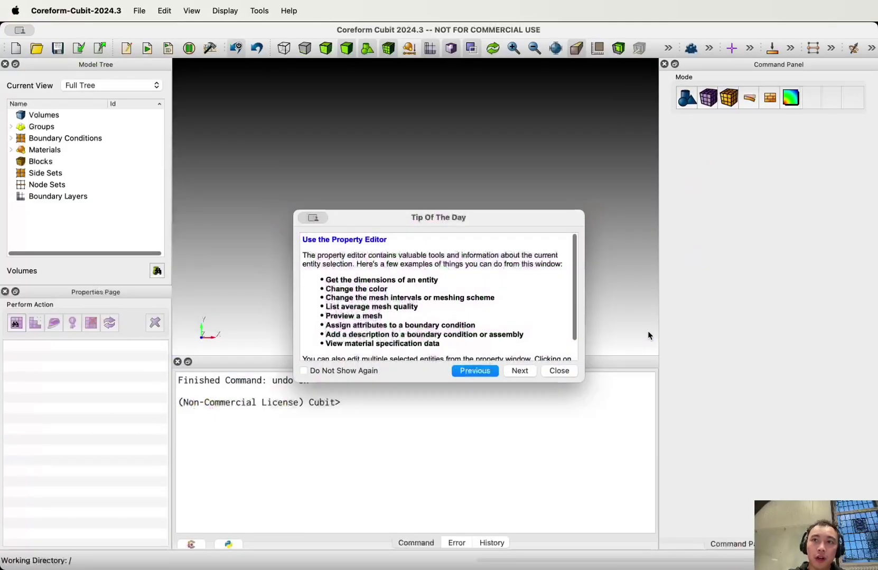
- Dismiss the tip of the day and start a new journal script whose first line is the command reset
{"action": "left_click", "coordinate": [558, 371]}
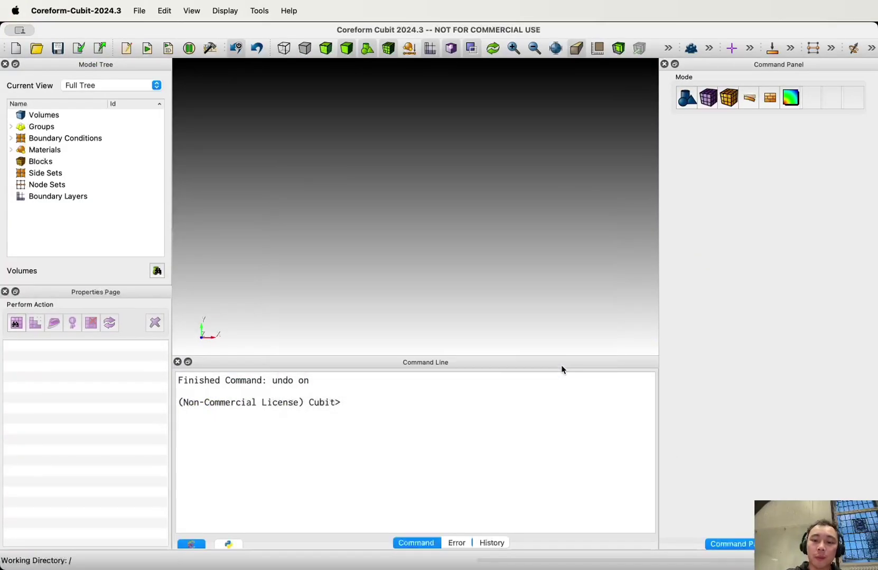
{"action": "left_click", "coordinate": [129, 50]}
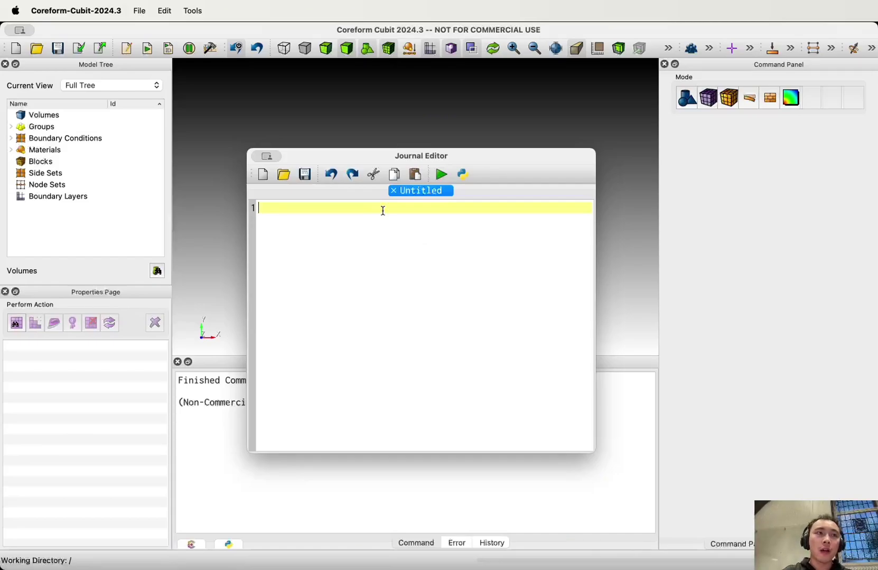
{"action": "type", "text": "reset"}
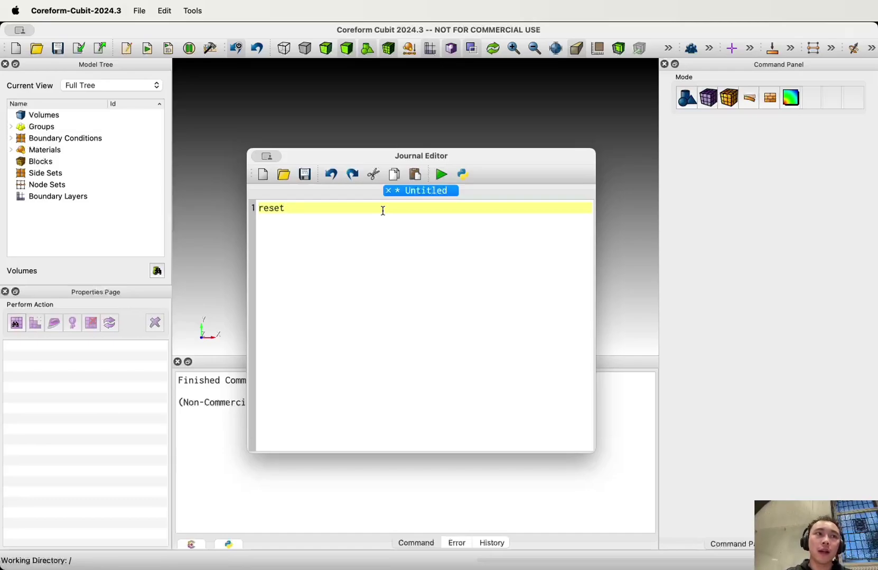
{"action": "key", "text": "Return"}
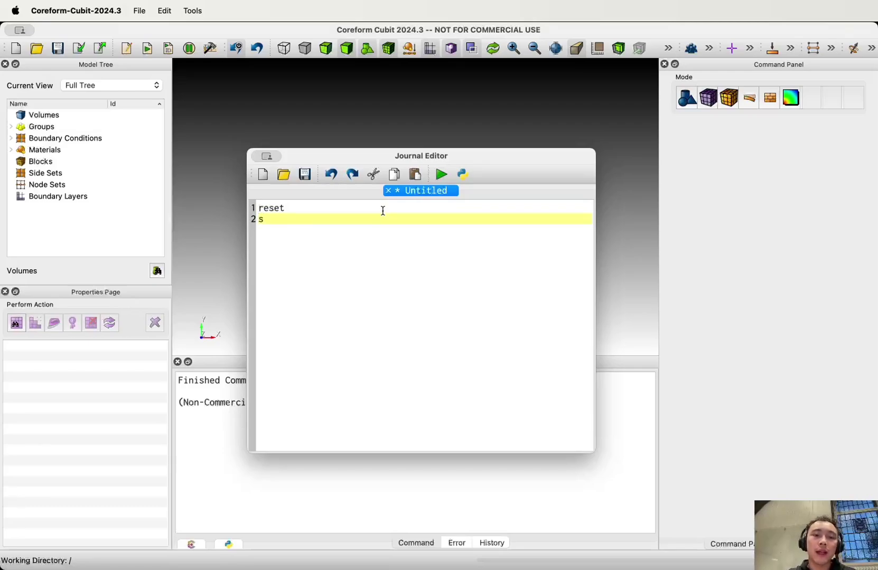
- Add the line "set duplicate block elements on" to the journal script and run the script
{"action": "type", "text": "se"}
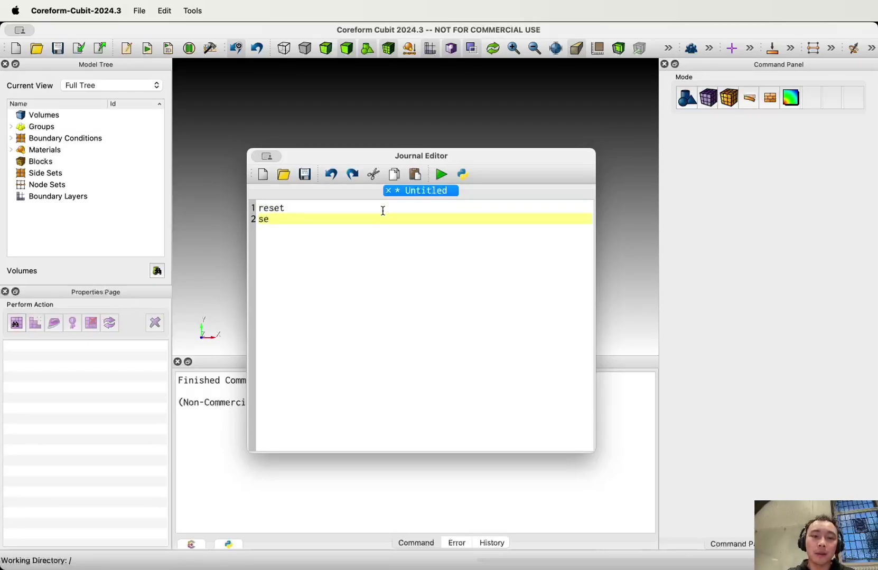
{"action": "type", "text": "t duopl"}
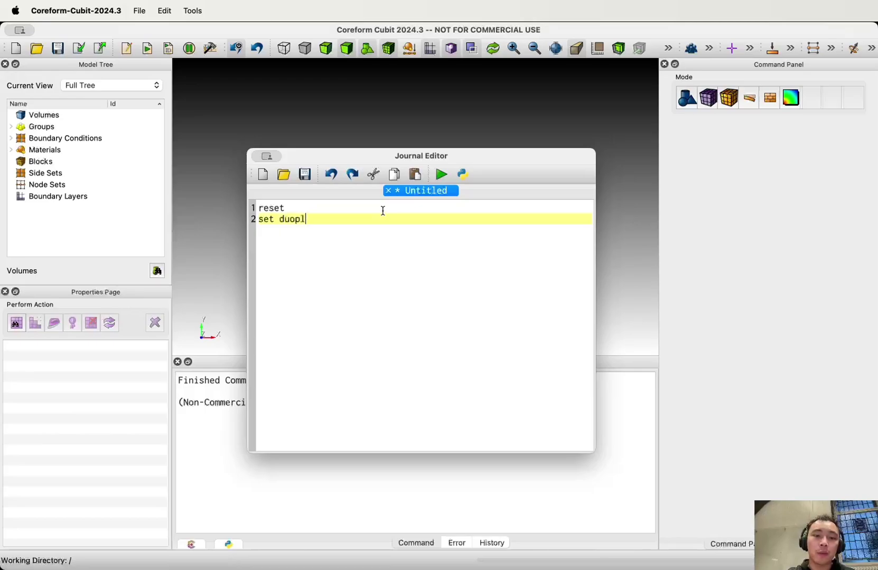
{"action": "key", "text": "BackSpace"}
{"action": "key", "text": "BackSpace"}
{"action": "key", "text": "BackSpace"}
{"action": "type", "text": "plicate "}
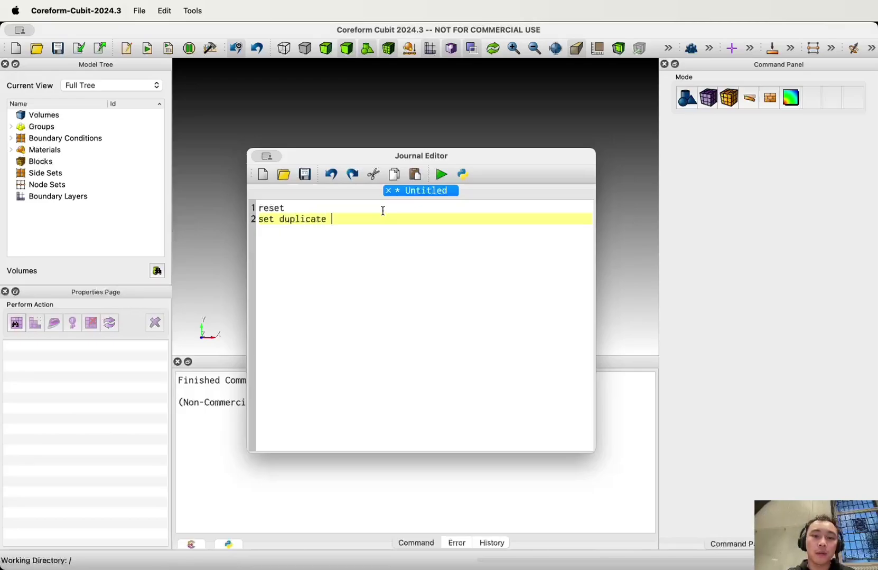
{"action": "type", "text": "block elements on"}
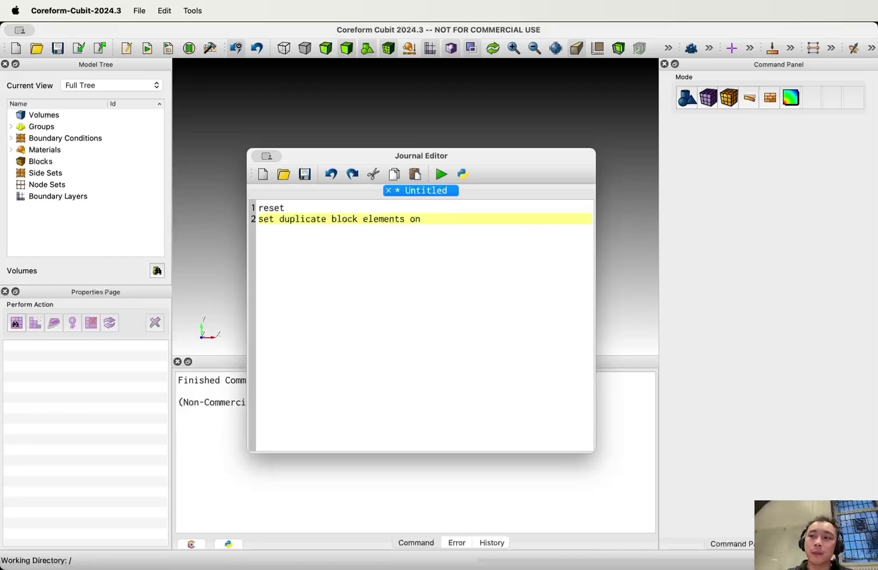
{"action": "left_click", "coordinate": [443, 167]}
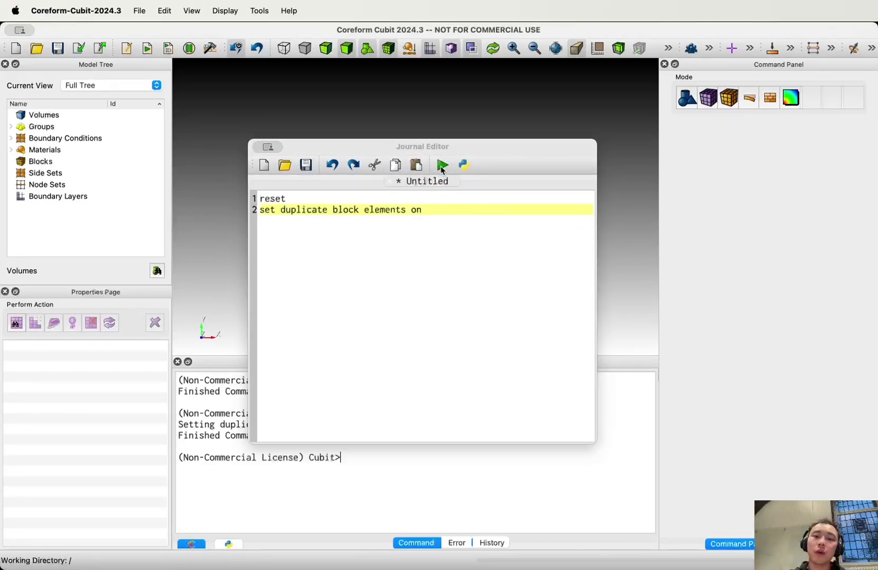
{"action": "left_click", "coordinate": [480, 517]}
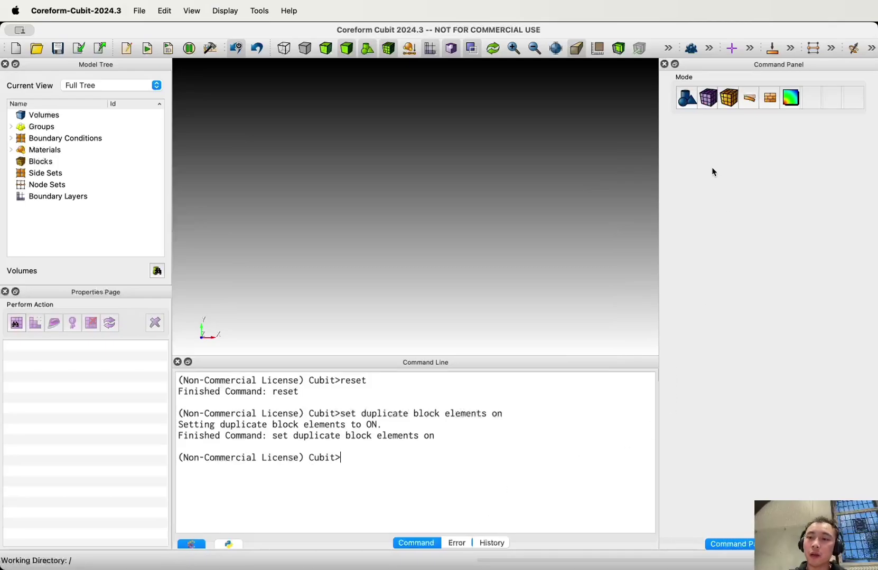
- Create a brick volume with width 1, height 1 and depth 5
{"action": "left_click", "coordinate": [689, 107]}
{"action": "left_click", "coordinate": [689, 142]}
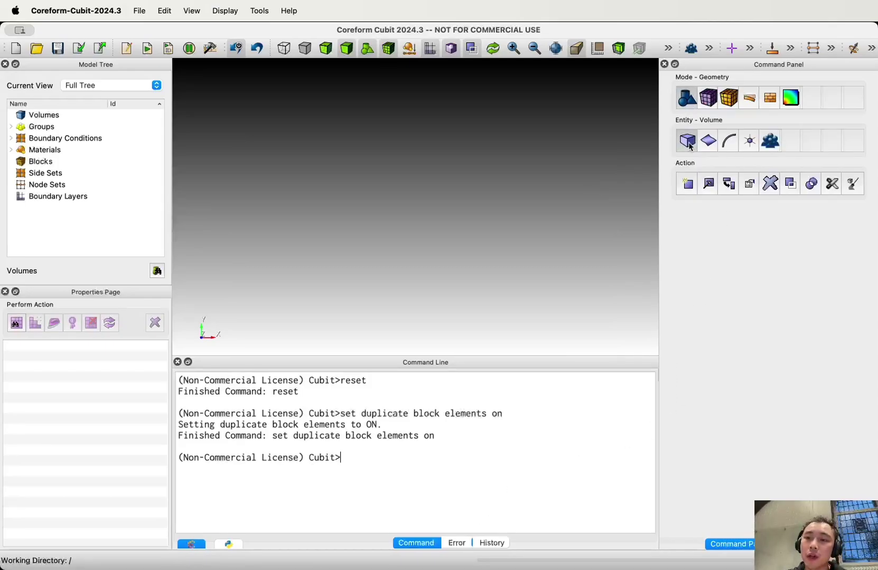
{"action": "left_click", "coordinate": [689, 185]}
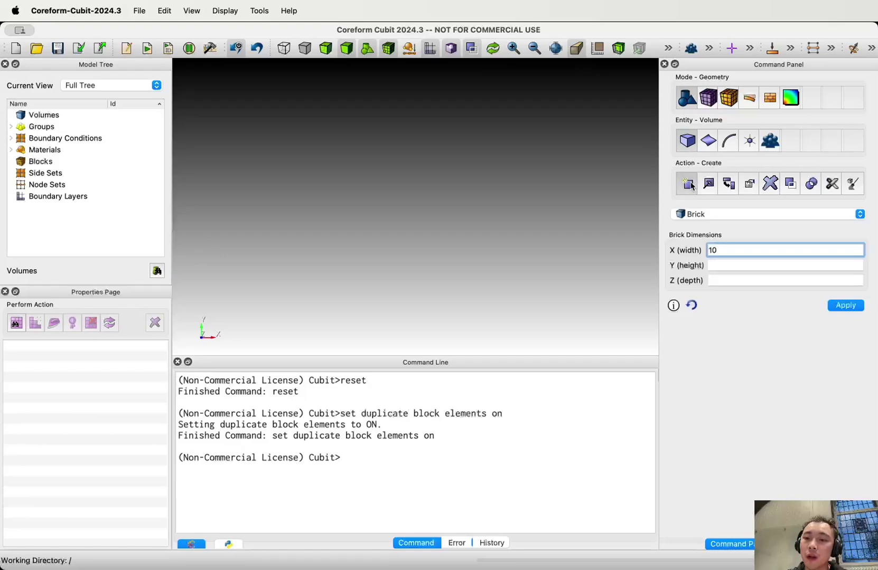
{"action": "left_click", "coordinate": [696, 214]}
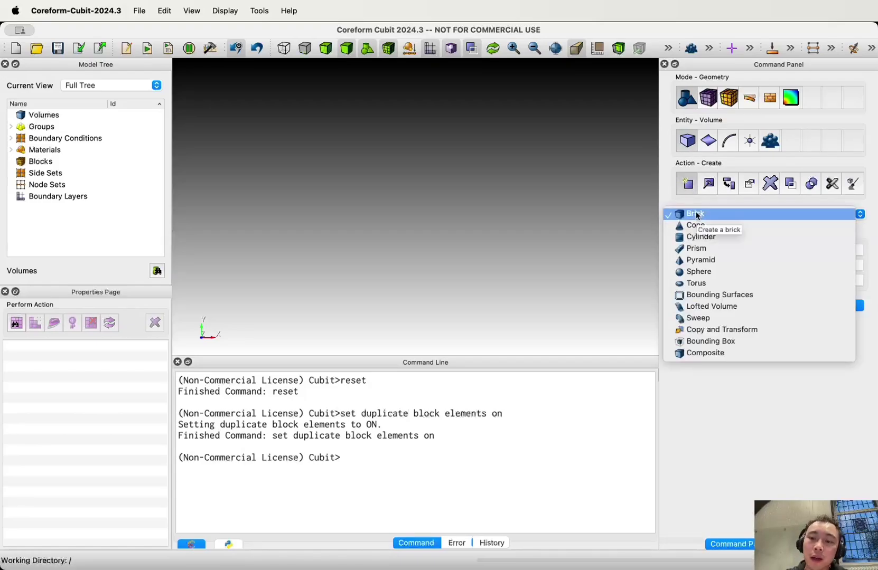
{"action": "left_click", "coordinate": [696, 214]}
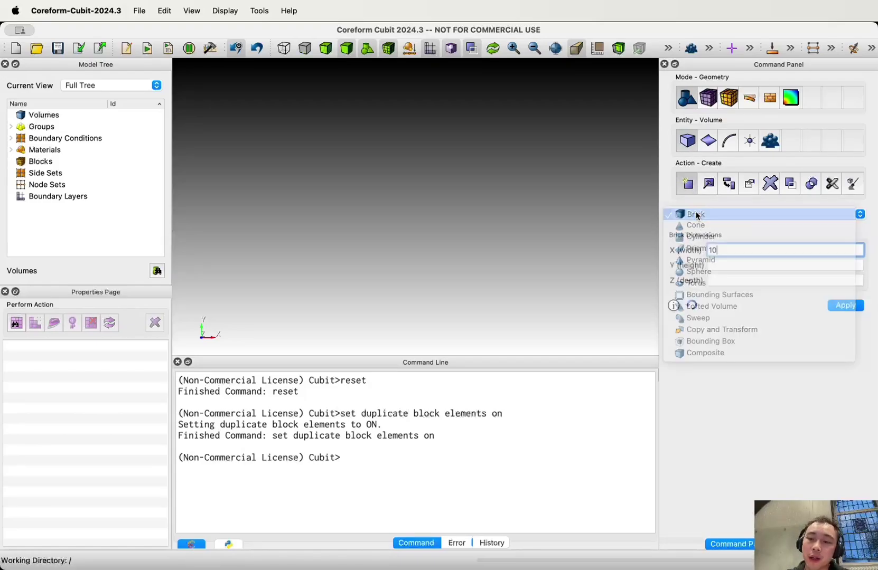
{"action": "left_click", "coordinate": [718, 250]}
{"action": "type", "text": "10"}
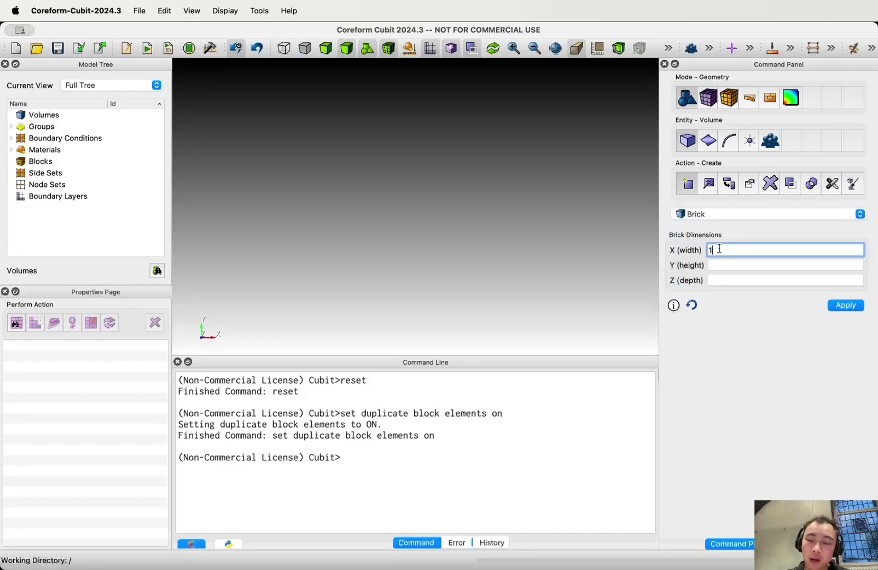
{"action": "left_click", "coordinate": [718, 265]}
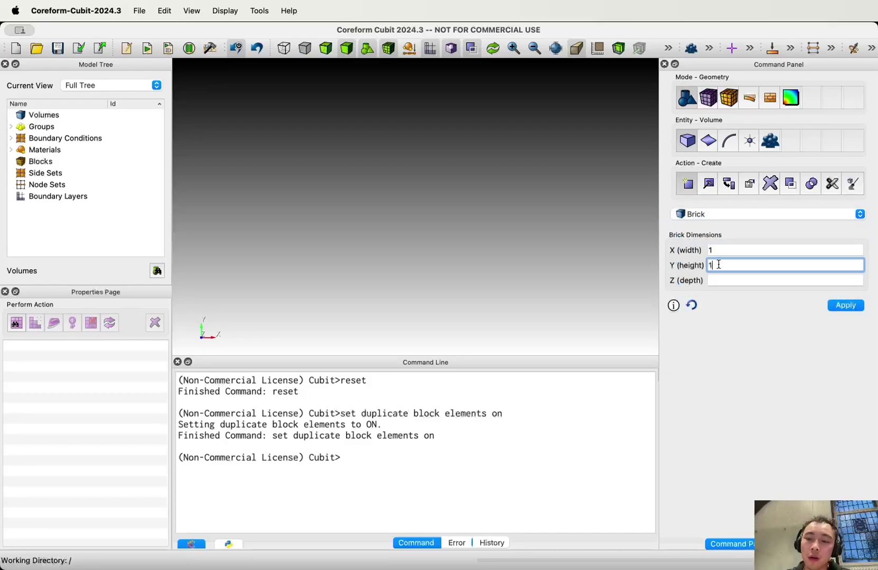
{"action": "left_click", "coordinate": [723, 279]}
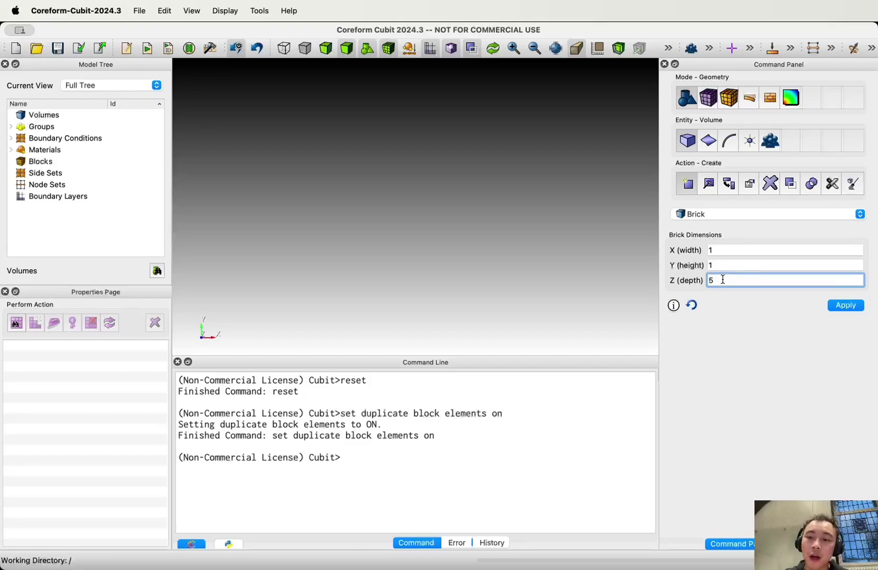
{"action": "left_click", "coordinate": [845, 306]}
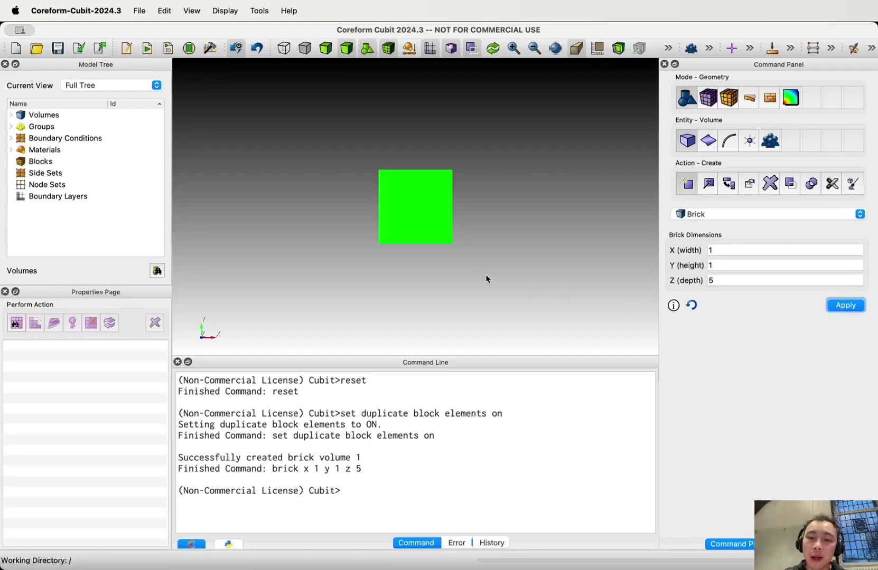
{"action": "left_click_drag", "start_coordinate": [432, 235], "coordinate": [423, 196]}
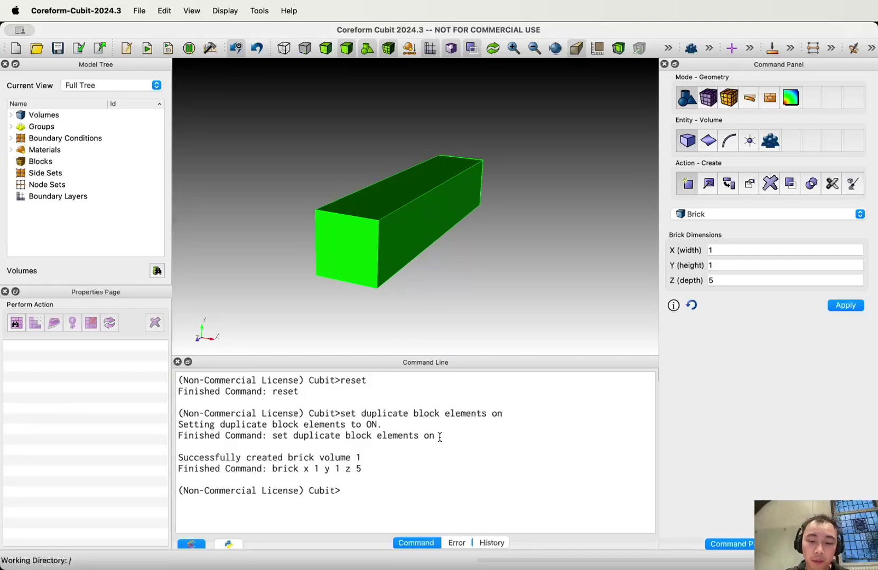
- Copy the command "brick x 1 y 1 z 5" from the command output into the journal script, below a blank line
{"action": "left_click_drag", "start_coordinate": [440, 437], "coordinate": [274, 435]}
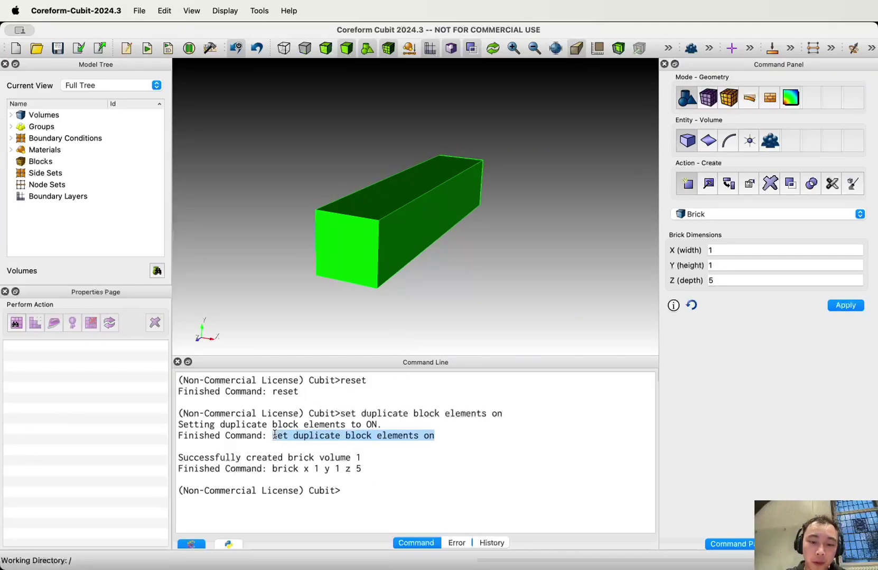
{"action": "left_click", "coordinate": [345, 468]}
{"action": "left_click_drag", "start_coordinate": [366, 468], "coordinate": [273, 467]}
{"action": "key", "text": "super+c"}
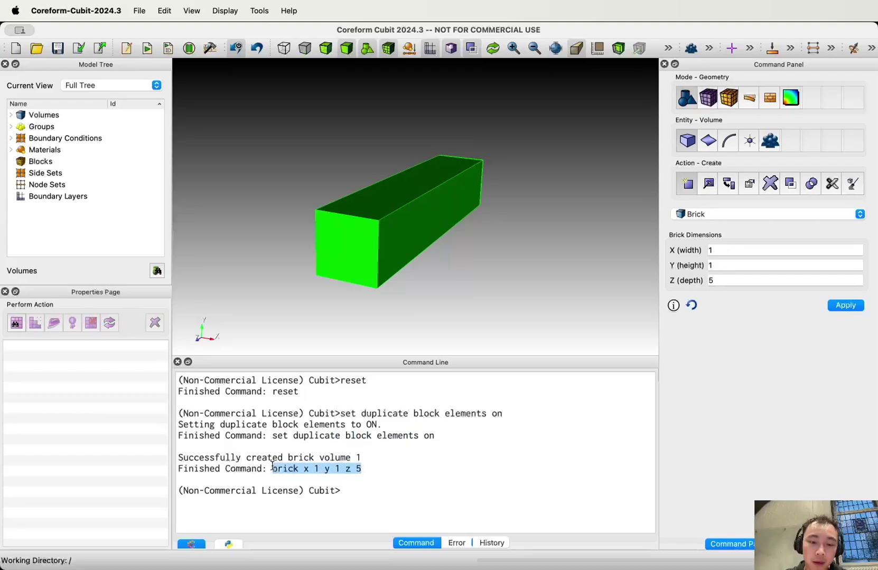
{"action": "key", "text": "super+j"}
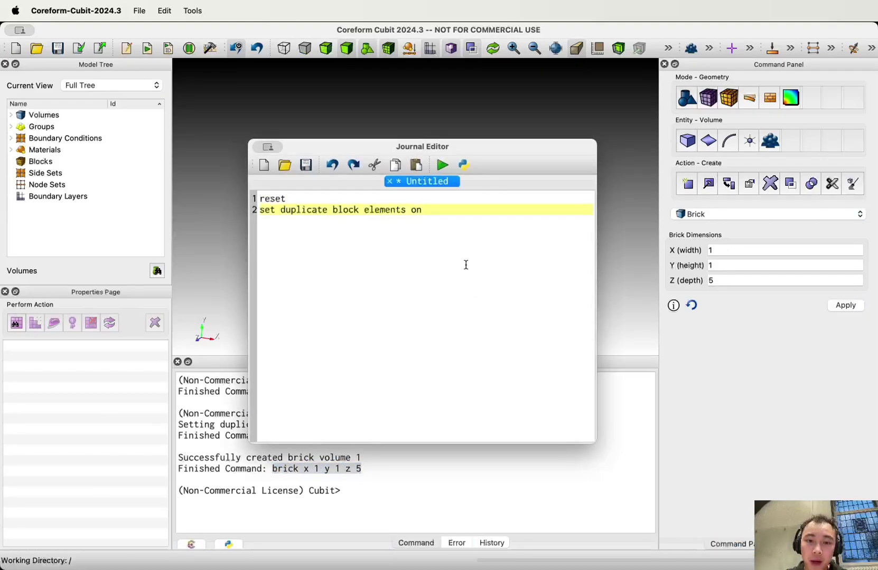
{"action": "key", "text": "Return"}
{"action": "key", "text": "Return"}
{"action": "key", "text": "super+v"}
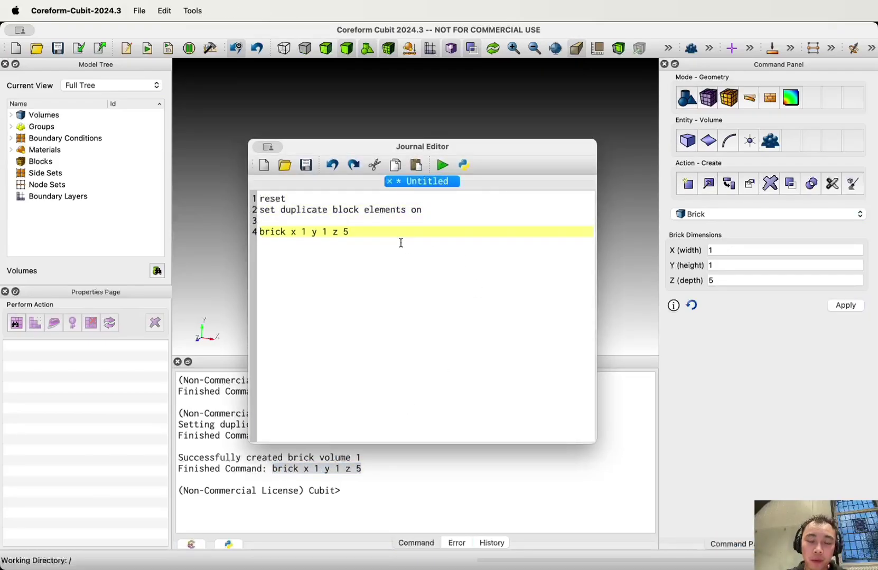
{"action": "left_click", "coordinate": [636, 114]}
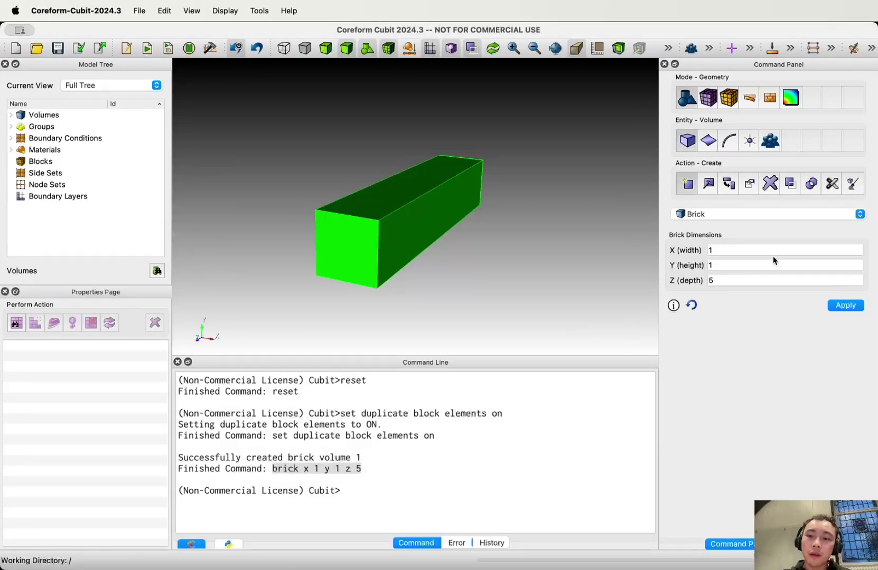
- Create a second brick volume with width 0.5, height 0.5 and depth 5
{"action": "left_click", "coordinate": [754, 250]}
{"action": "key", "text": "BackSpace"}
{"action": "type", "text": "0"}
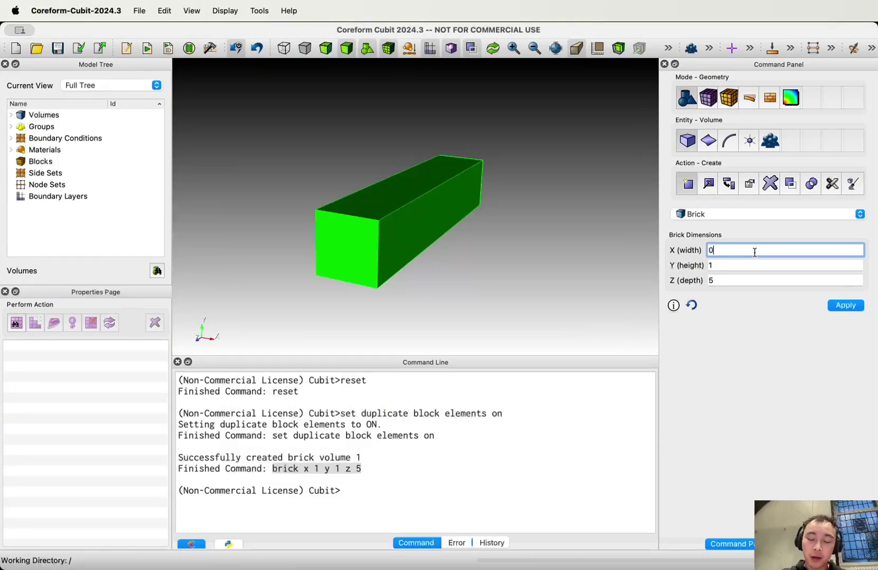
{"action": "type", "text": ".5"}
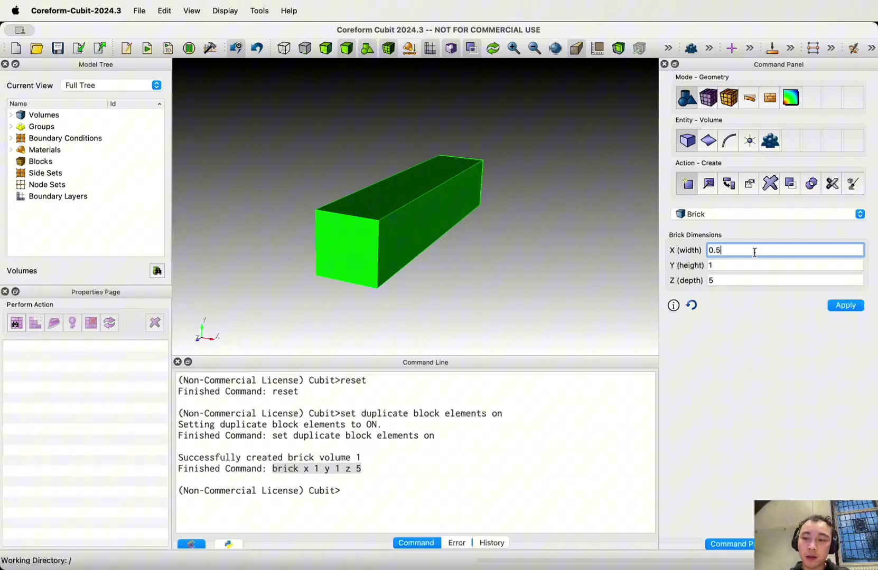
{"action": "left_click", "coordinate": [740, 264]}
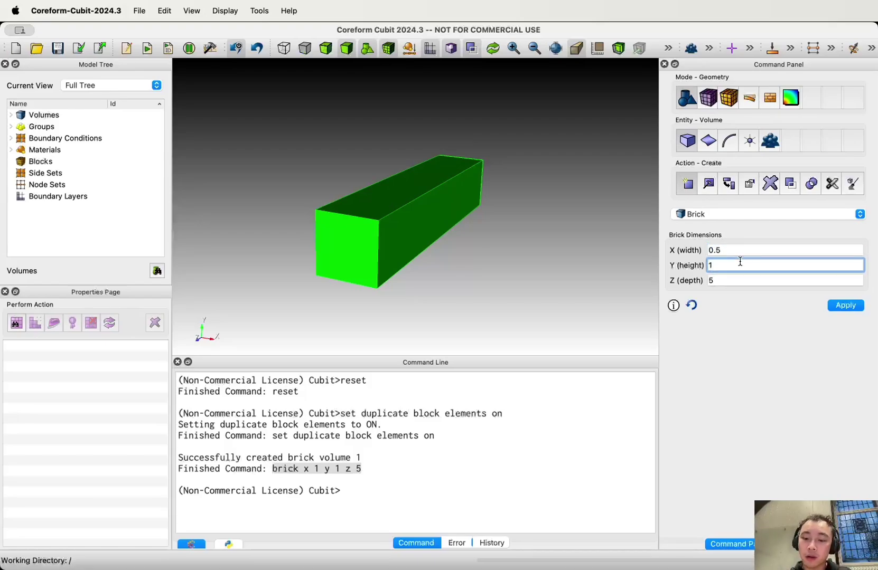
{"action": "type", "text": "0.5"}
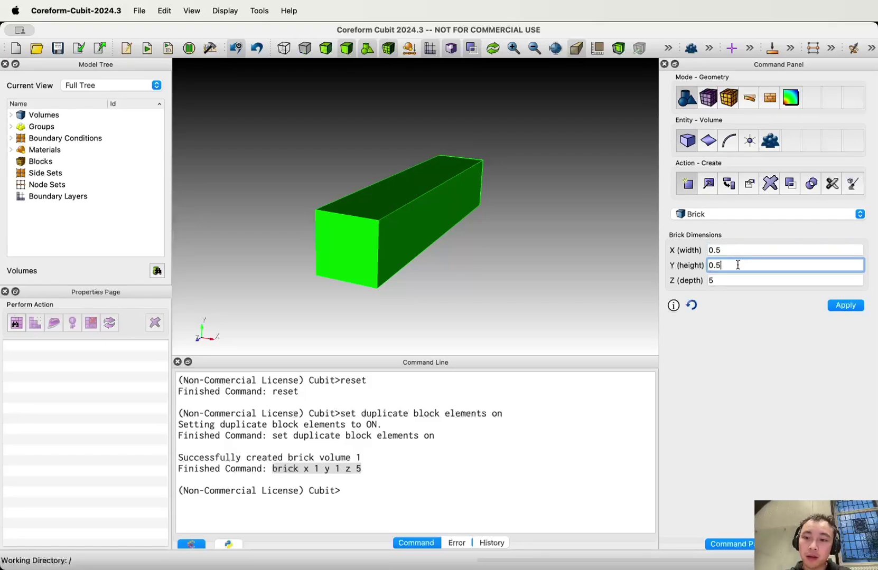
{"action": "left_click", "coordinate": [845, 306]}
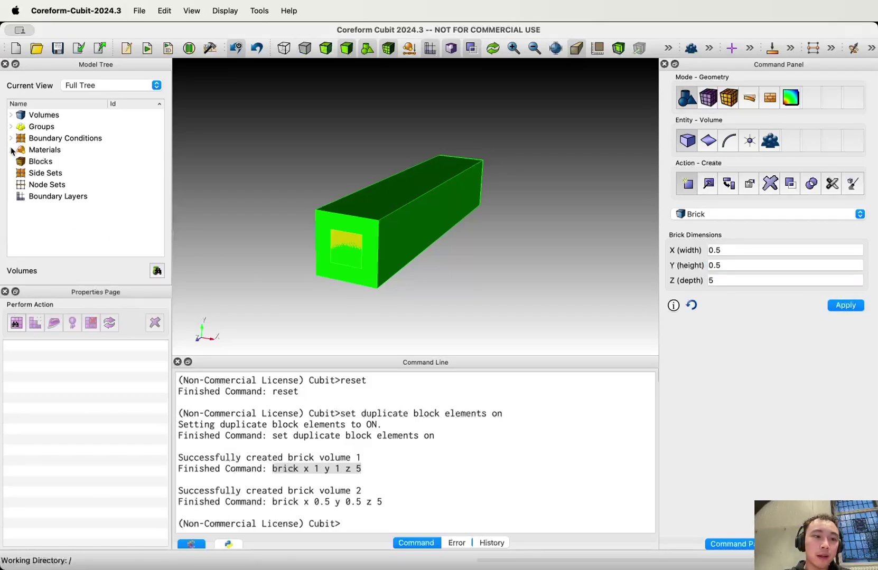
- Expand the volumes in the model tree and highlight Volume 1 and Volume 2 to compare the outer and inner bricks
{"action": "left_click", "coordinate": [11, 114]}
{"action": "left_click", "coordinate": [62, 140]}
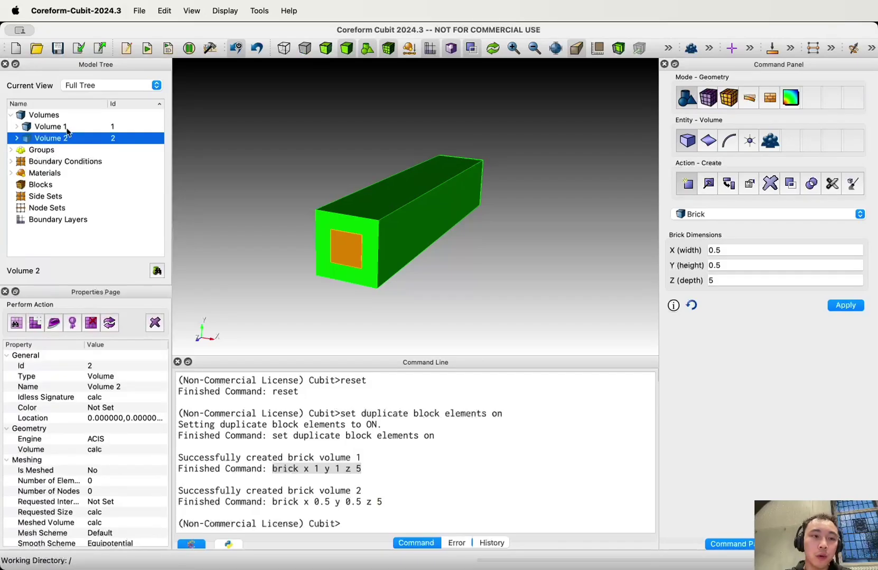
{"action": "left_click", "coordinate": [67, 129]}
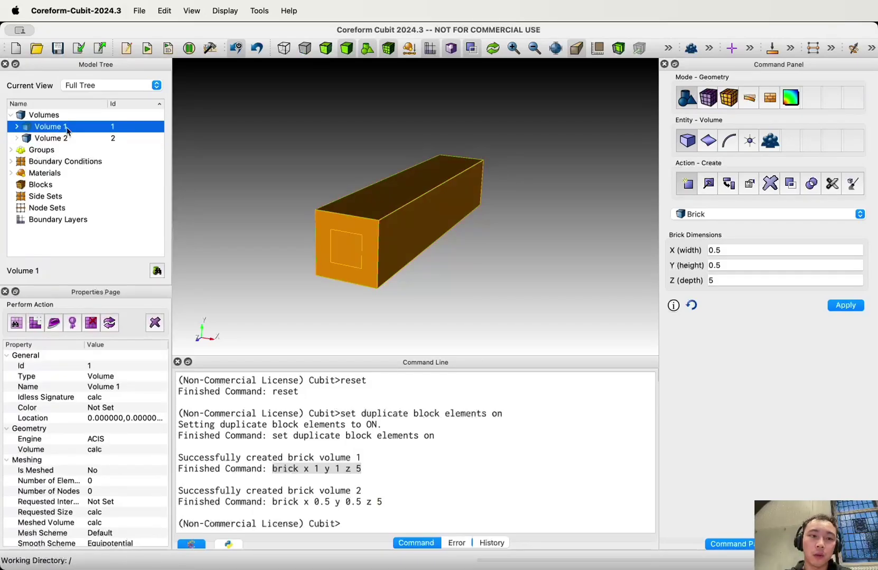
{"action": "left_click", "coordinate": [69, 149]}
{"action": "left_click", "coordinate": [69, 140]}
- Copy the command "brick x 0.5 y 0.5 z 5" from the command output to the journal's end and run the whole script
{"action": "left_click_drag", "start_coordinate": [391, 503], "coordinate": [270, 505]}
{"action": "key", "text": "super+c"}
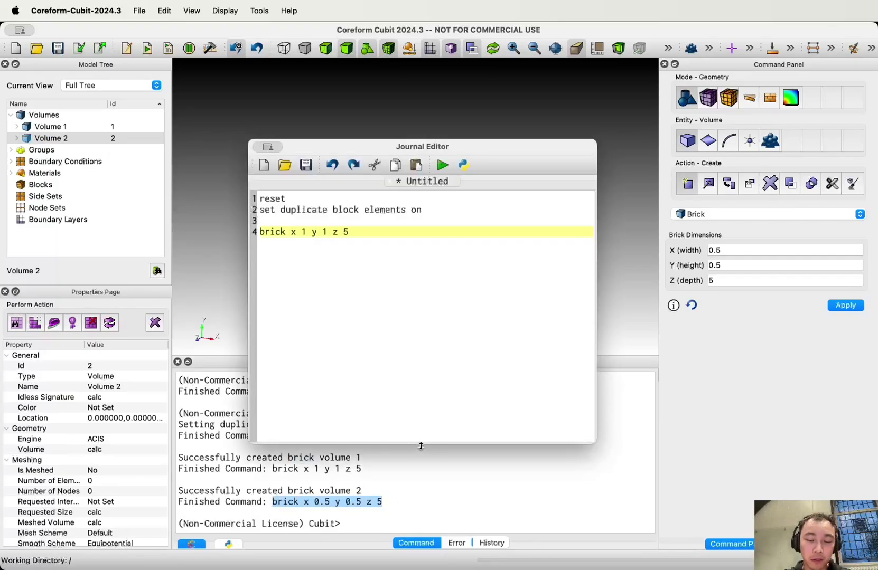
{"action": "key", "text": "super+j"}
{"action": "key", "text": "Return"}
{"action": "key", "text": "super+v"}
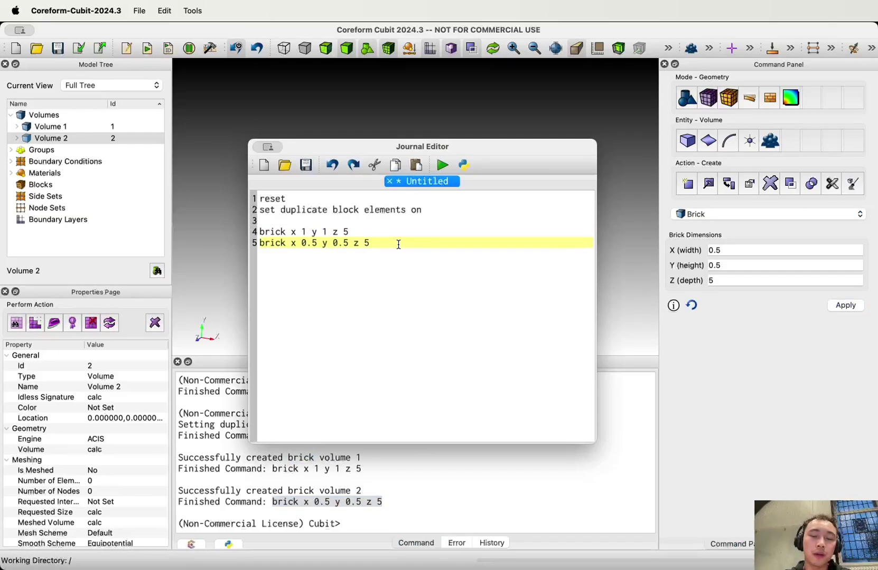
{"action": "mouse_move", "coordinate": [392, 243]}
{"action": "left_mouse_down"}
{"action": "mouse_move", "coordinate": [342, 244]}
{"action": "mouse_move", "coordinate": [385, 249]}
{"action": "left_mouse_up"}
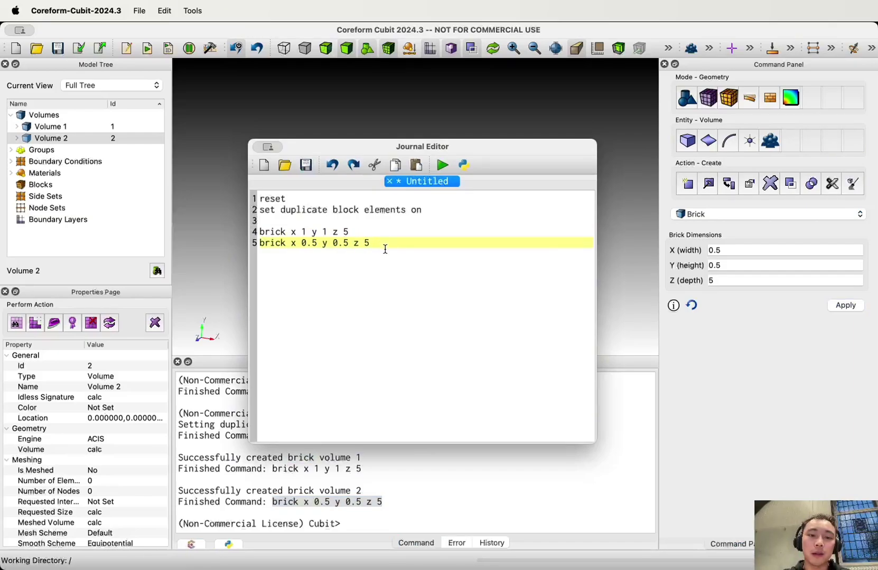
{"action": "left_click", "coordinate": [442, 166]}
{"action": "left_click", "coordinate": [456, 117]}
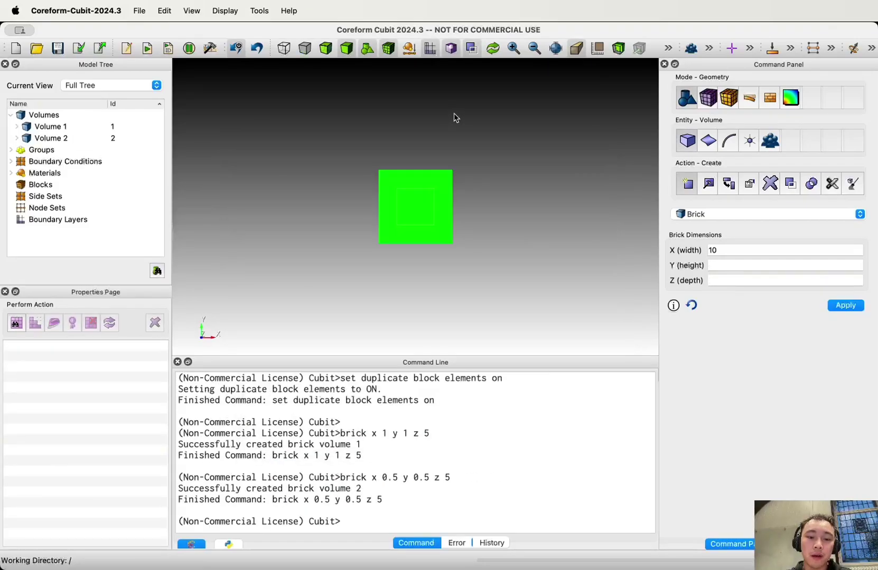
- Subtract Volume 2 from Volume 1 with a Boolean subtraction to hollow out the outer brick
{"action": "left_click_drag", "start_coordinate": [431, 215], "coordinate": [378, 226]}
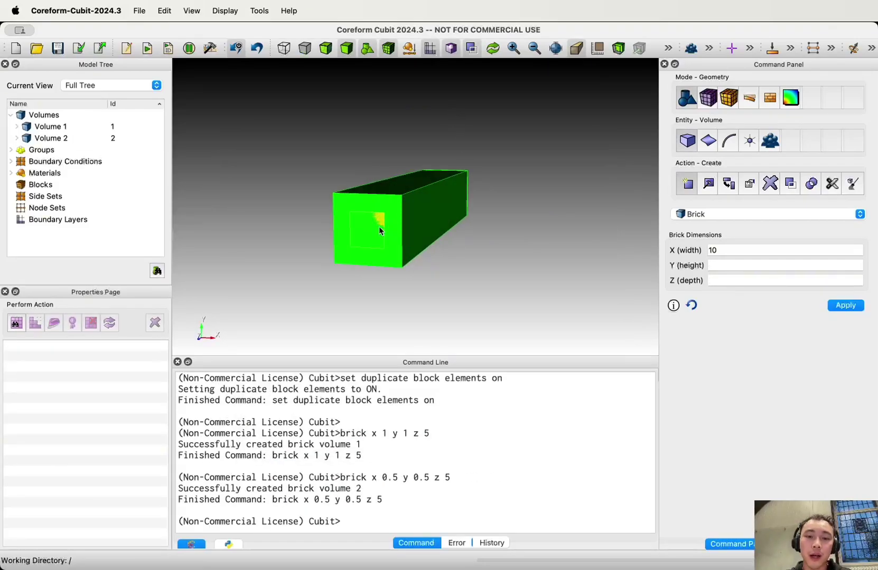
{"action": "left_click", "coordinate": [80, 138]}
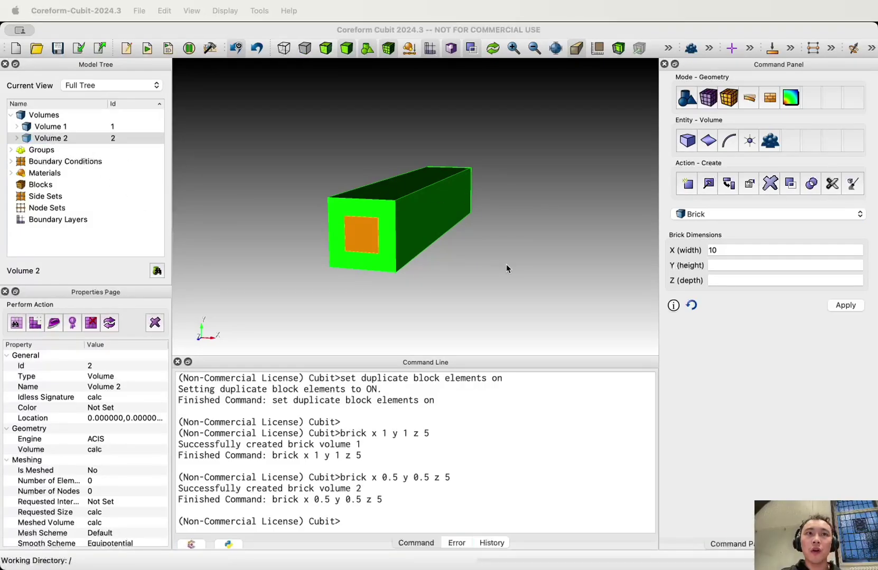
{"action": "left_click", "coordinate": [811, 185]}
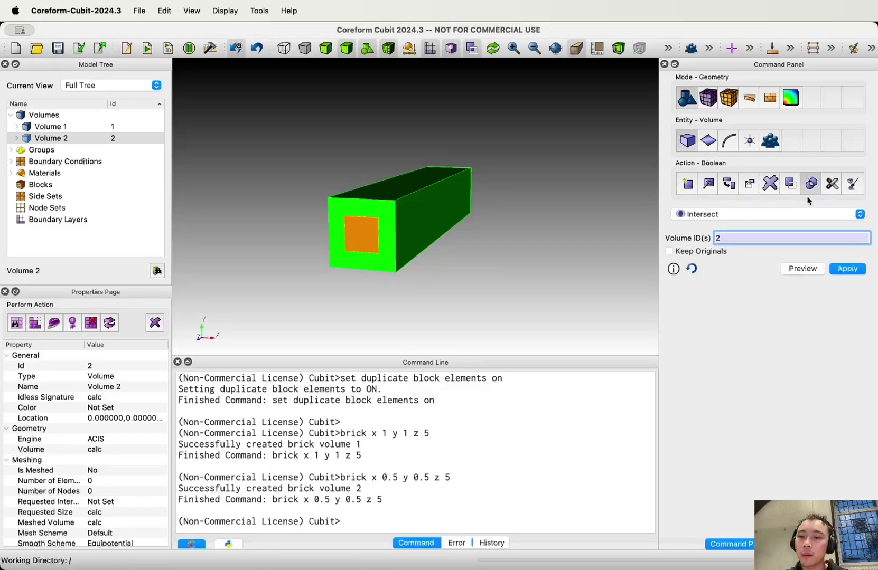
{"action": "left_click", "coordinate": [782, 215]}
{"action": "left_click", "coordinate": [764, 226]}
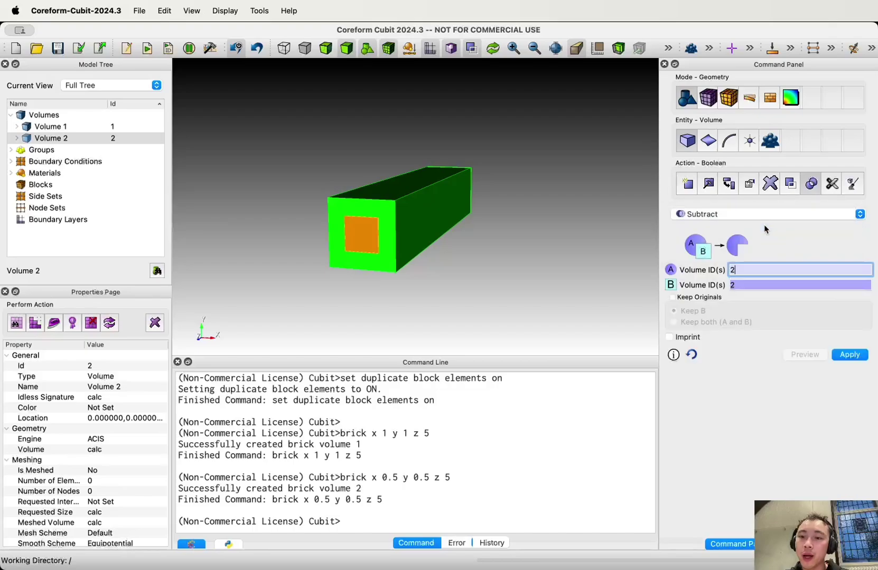
{"action": "left_click", "coordinate": [741, 285]}
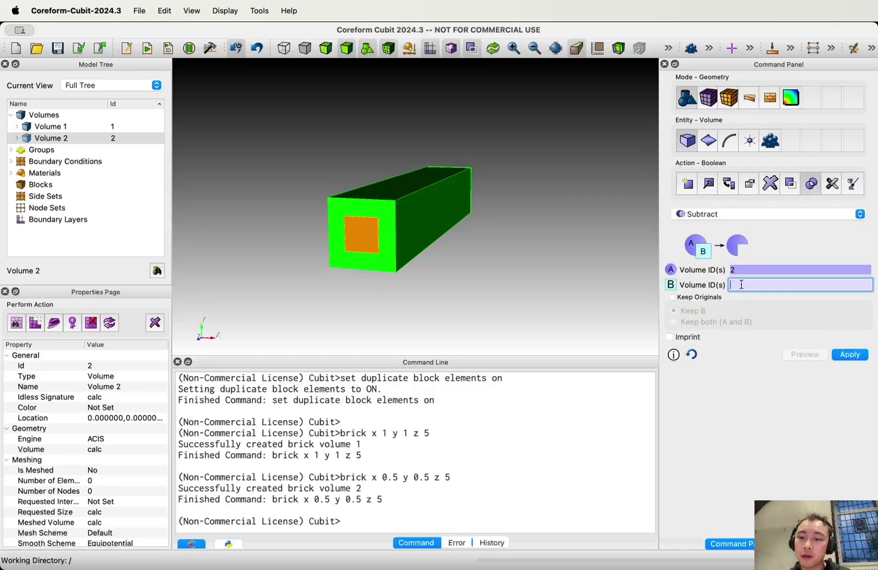
{"action": "left_click", "coordinate": [745, 272]}
{"action": "left_click", "coordinate": [746, 285]}
{"action": "type", "text": "2"}
{"action": "left_click", "coordinate": [850, 356]}
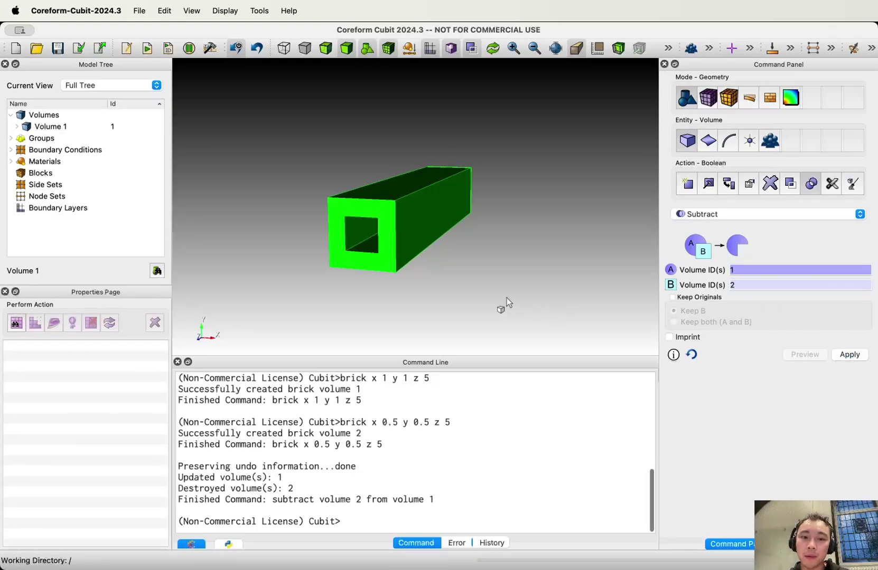
- Copy the command "subtract volume 2 from volume 1" from the command output to the journal's end, below a blank line
{"action": "mouse_move", "coordinate": [406, 237]}
{"action": "left_mouse_down"}
{"action": "mouse_move", "coordinate": [458, 233]}
{"action": "mouse_move", "coordinate": [441, 231]}
{"action": "left_mouse_up"}
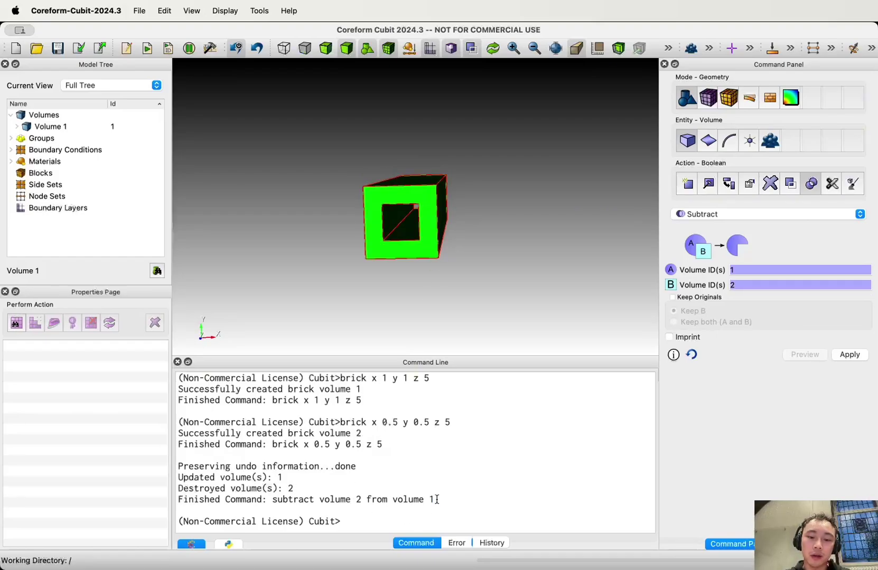
{"action": "left_click_drag", "start_coordinate": [435, 500], "coordinate": [271, 497]}
{"action": "key", "text": "super+c"}
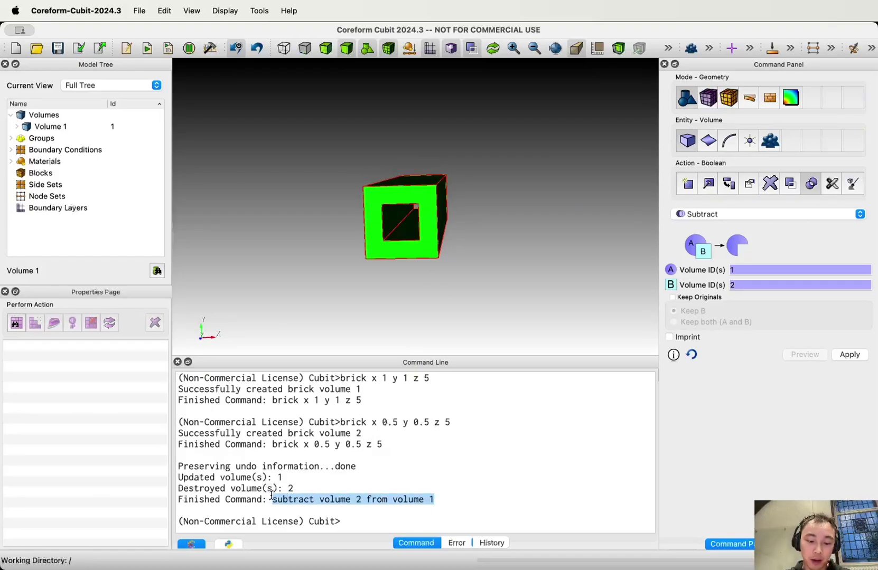
{"action": "left_click", "coordinate": [484, 324]}
{"action": "key", "text": "Return"}
{"action": "key", "text": "Return"}
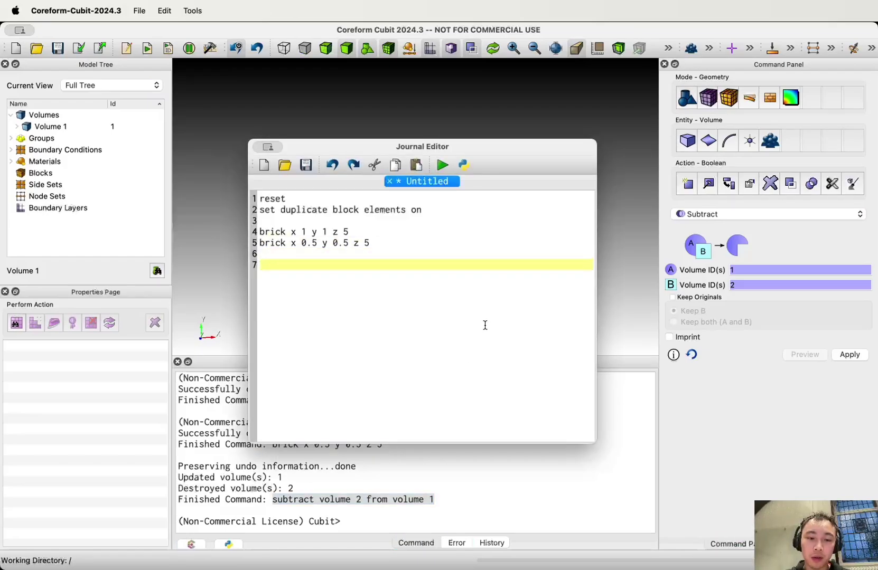
{"action": "key", "text": "super+v"}
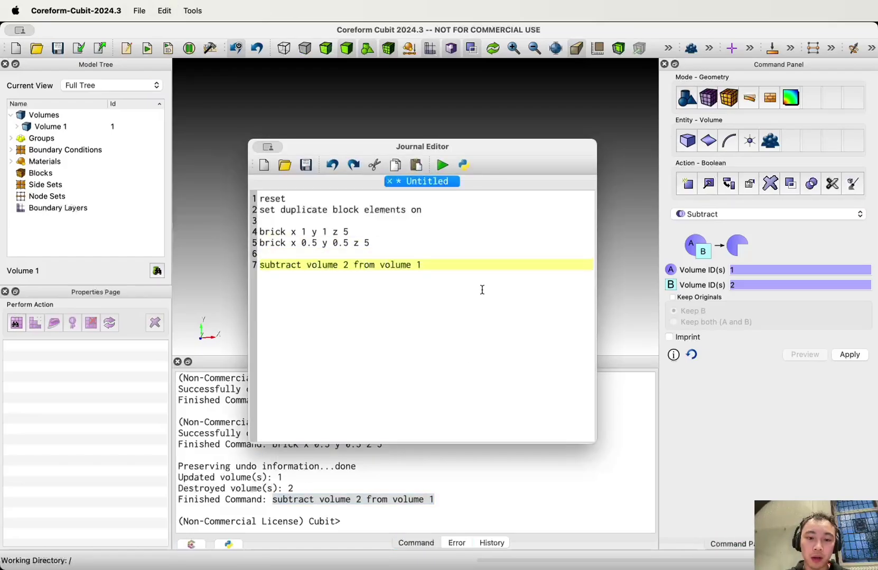
- Run the whole journal script and return to the model window to inspect the hollow brick
{"action": "left_click", "coordinate": [442, 165]}
{"action": "left_click", "coordinate": [515, 121]}
{"action": "left_click_drag", "start_coordinate": [515, 121], "coordinate": [396, 202]}
{"action": "left_click", "coordinate": [396, 202]}
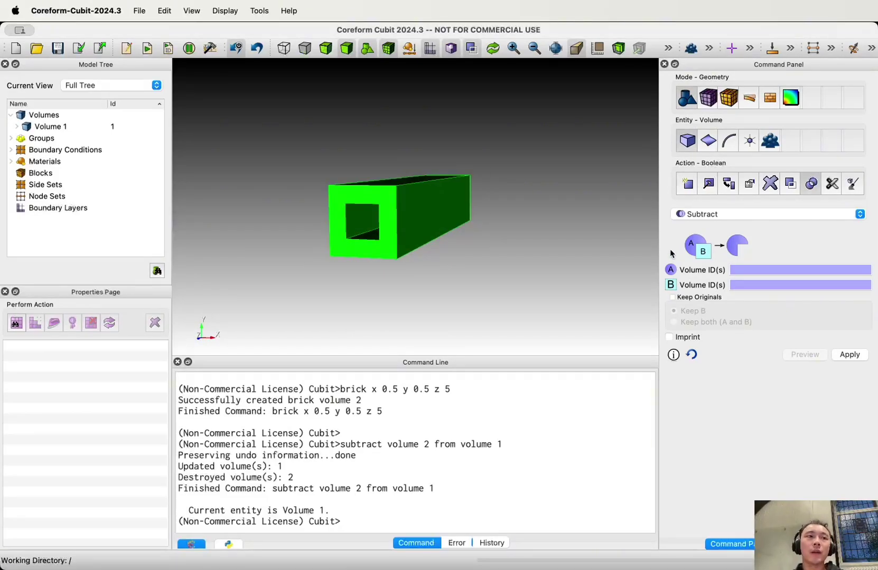
- Create a block named MAT_ELASTIC from Volume 1, allowing blocks to contain duplicate elements
{"action": "left_click", "coordinate": [729, 98]}
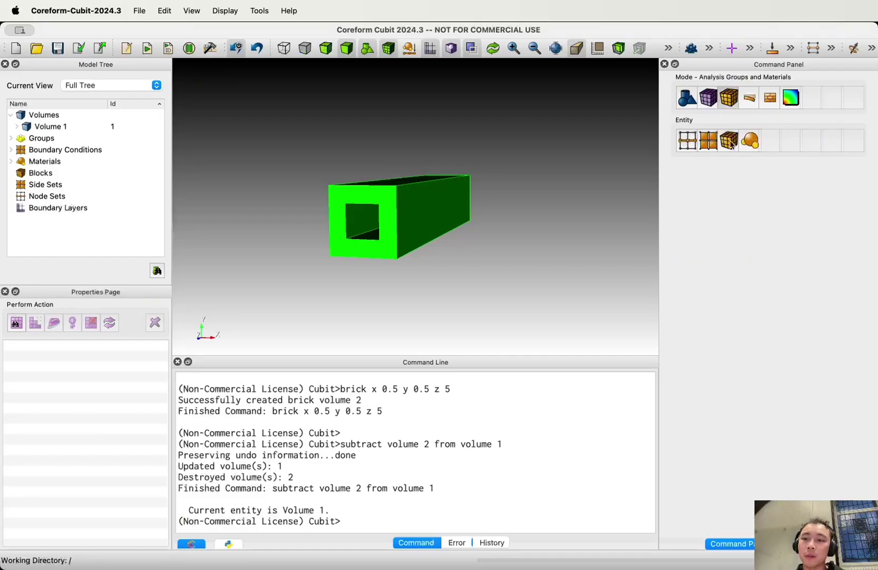
{"action": "left_click", "coordinate": [729, 141]}
{"action": "left_click", "coordinate": [688, 186]}
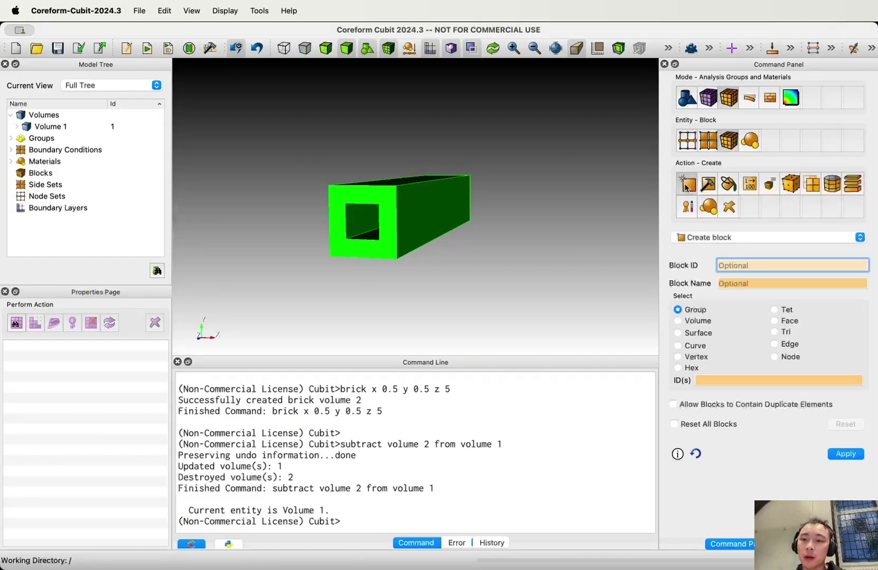
{"action": "left_click", "coordinate": [699, 237]}
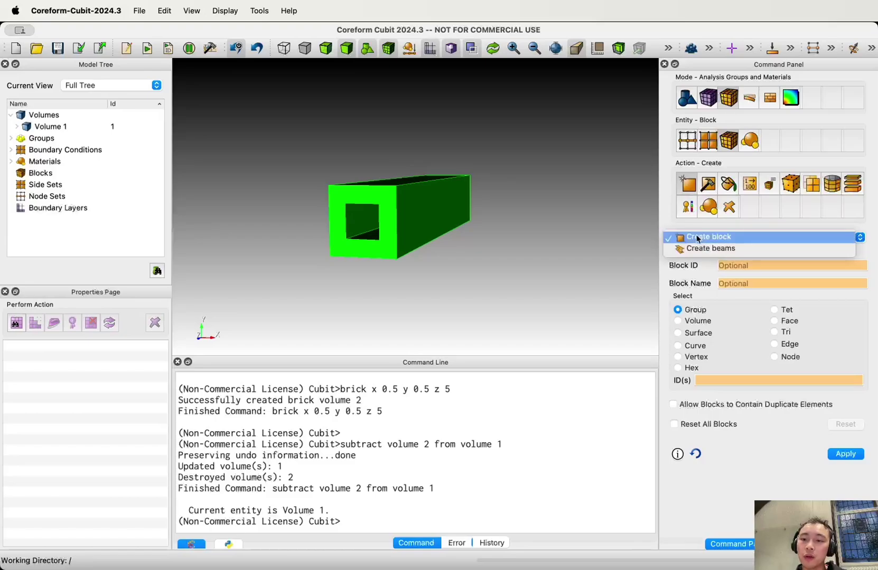
{"action": "left_click", "coordinate": [697, 238]}
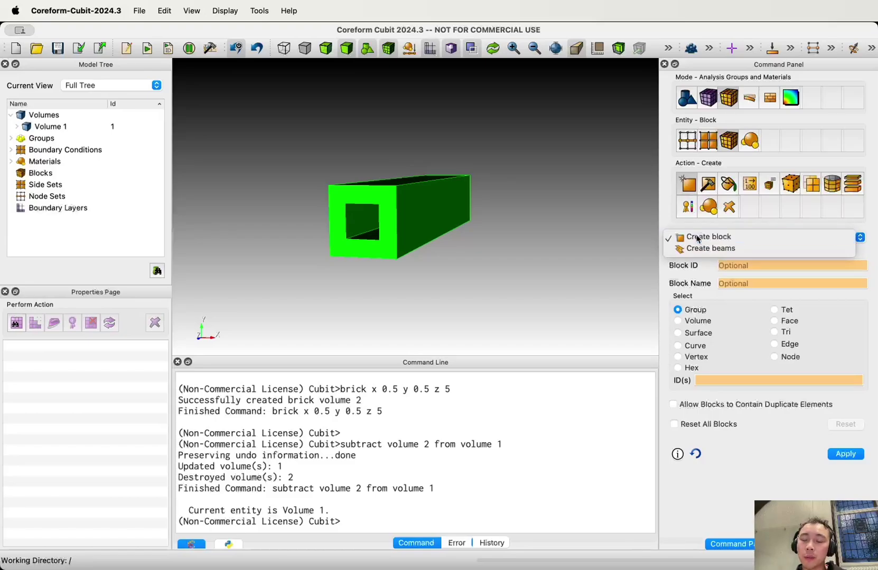
{"action": "left_click", "coordinate": [678, 321]}
{"action": "left_click", "coordinate": [436, 205]}
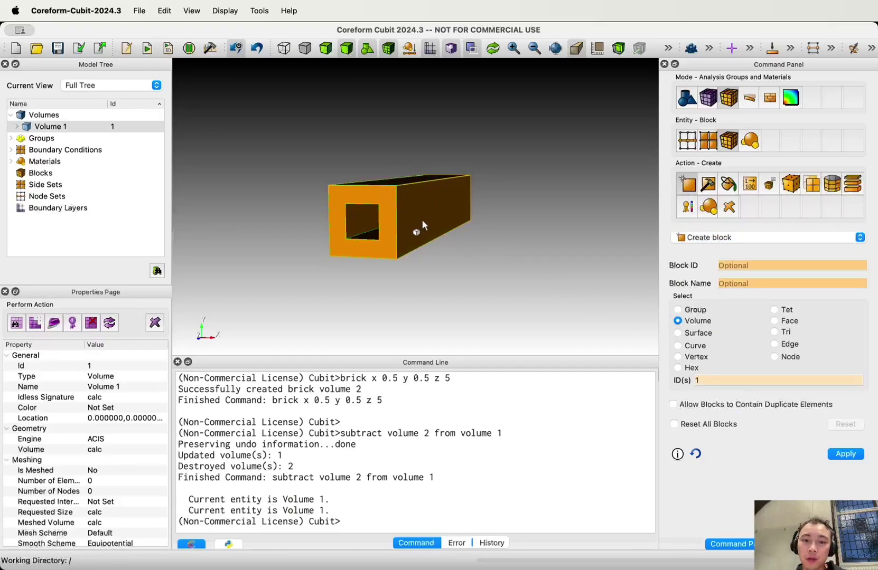
{"action": "left_click", "coordinate": [744, 283]}
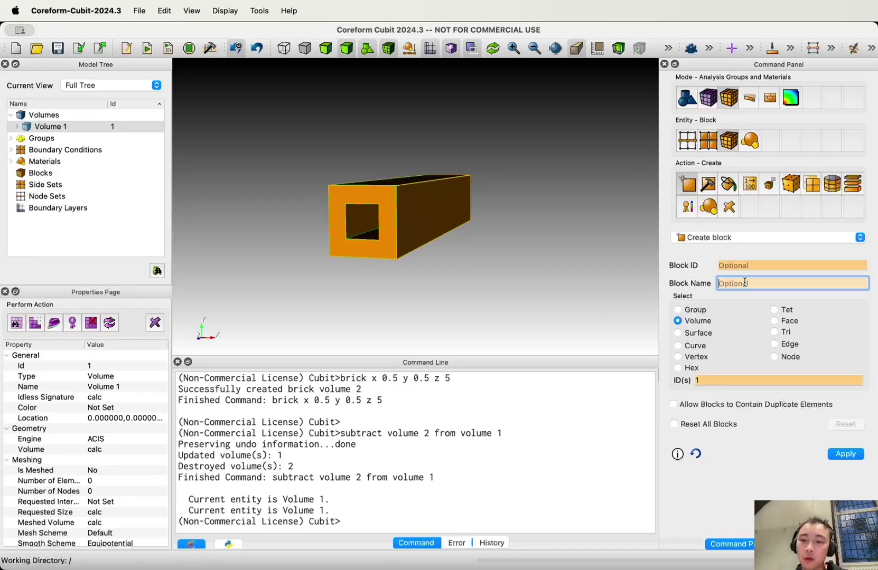
{"action": "type", "text": "MA"}
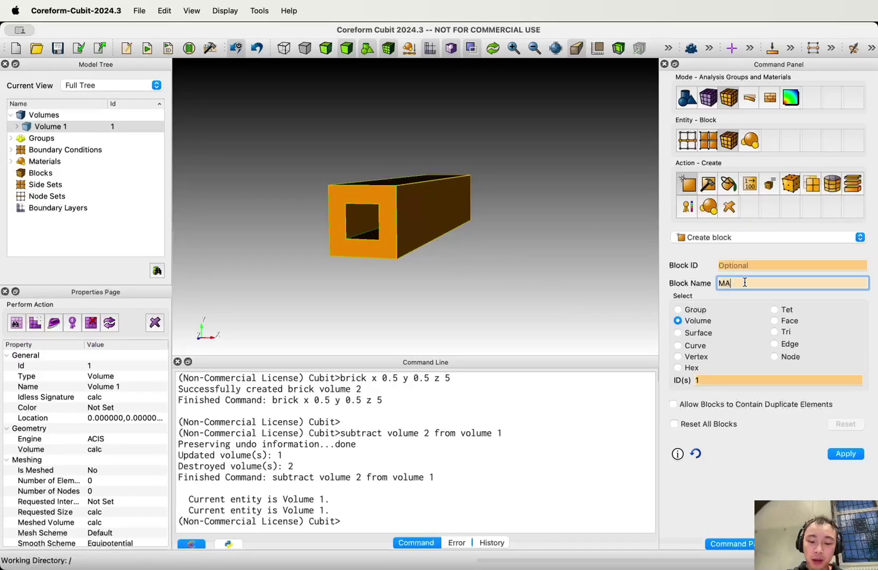
{"action": "type", "text": "T)"}
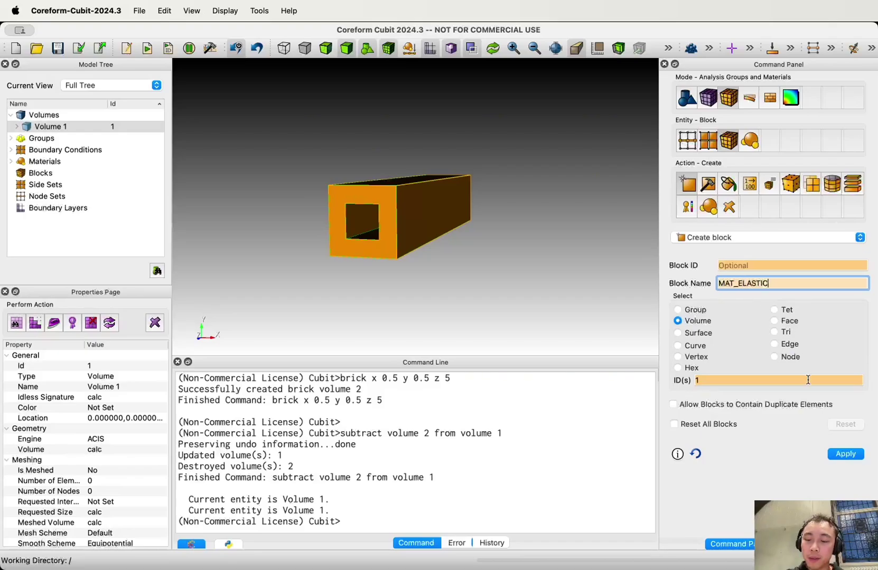
{"action": "left_click", "coordinate": [697, 407]}
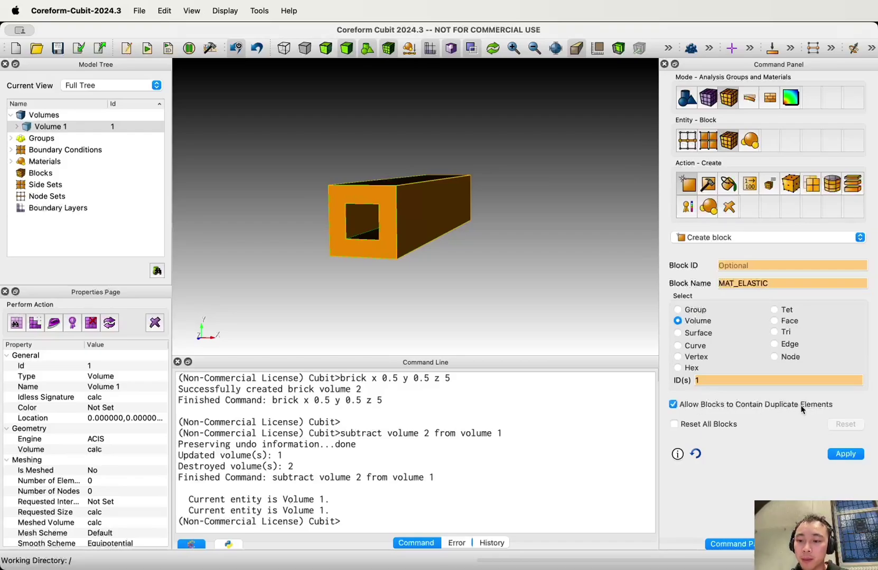
{"action": "left_click", "coordinate": [839, 454]}
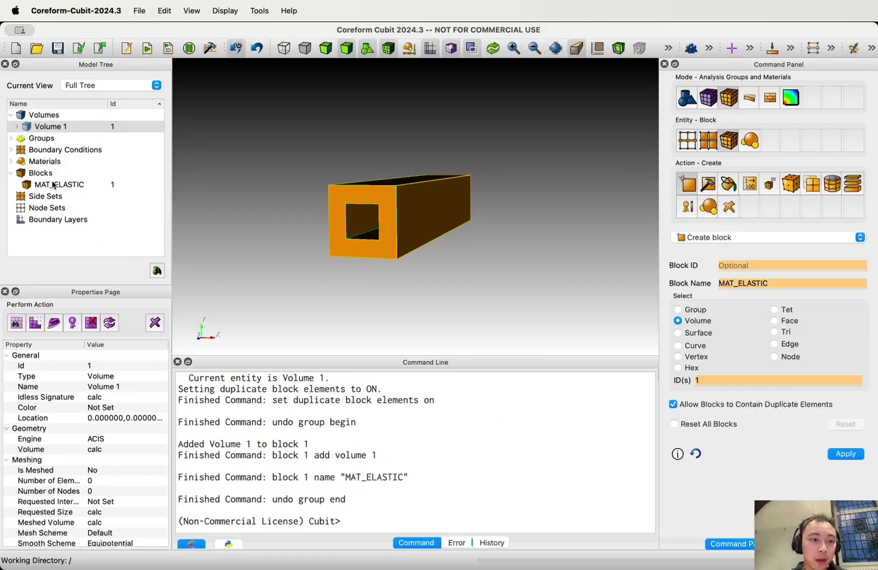
- Give the MAT_ELASTIC block two block attributes, setting Attribute 1 to 1000 and Attribute 2 to 0.4
{"action": "left_click", "coordinate": [58, 186]}
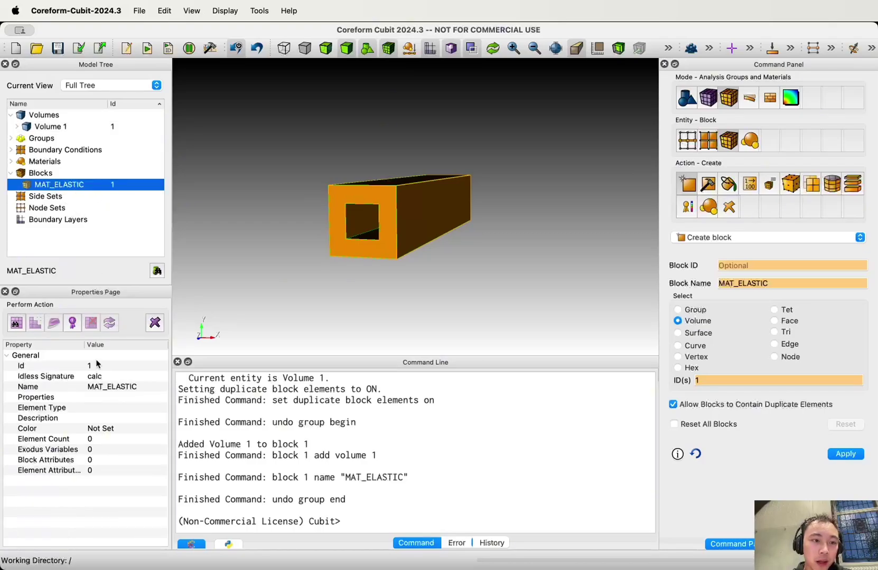
{"action": "left_click", "coordinate": [96, 461]}
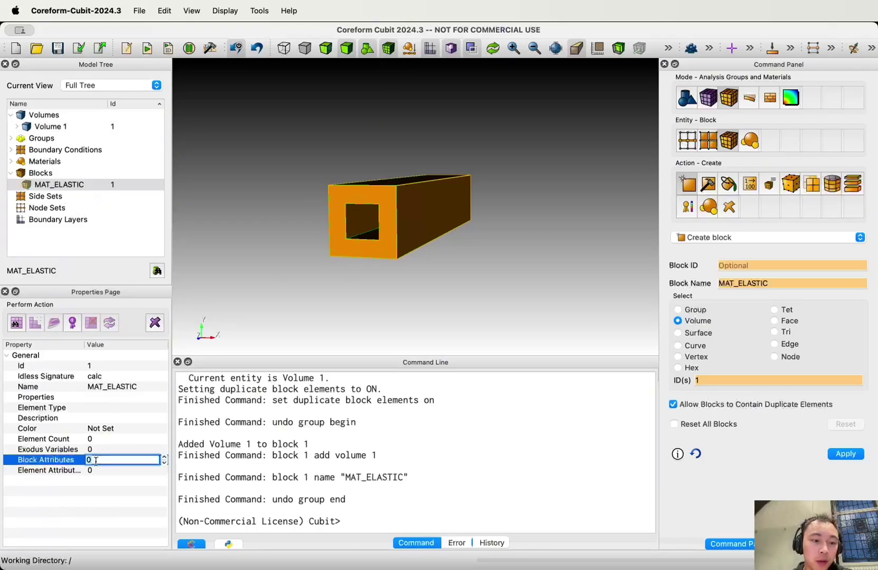
{"action": "type", "text": "2"}
{"action": "key", "text": "Return"}
{"action": "left_click", "coordinate": [102, 471]}
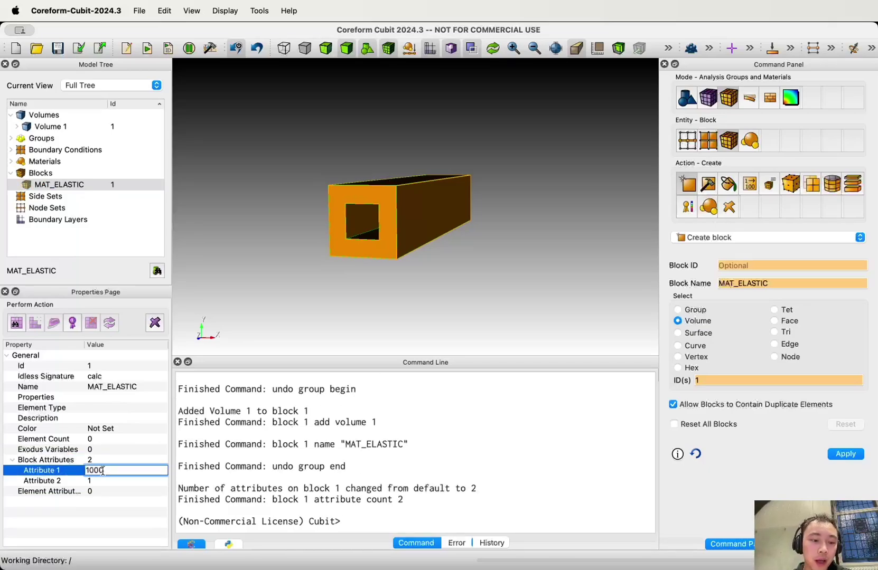
{"action": "left_click", "coordinate": [110, 480]}
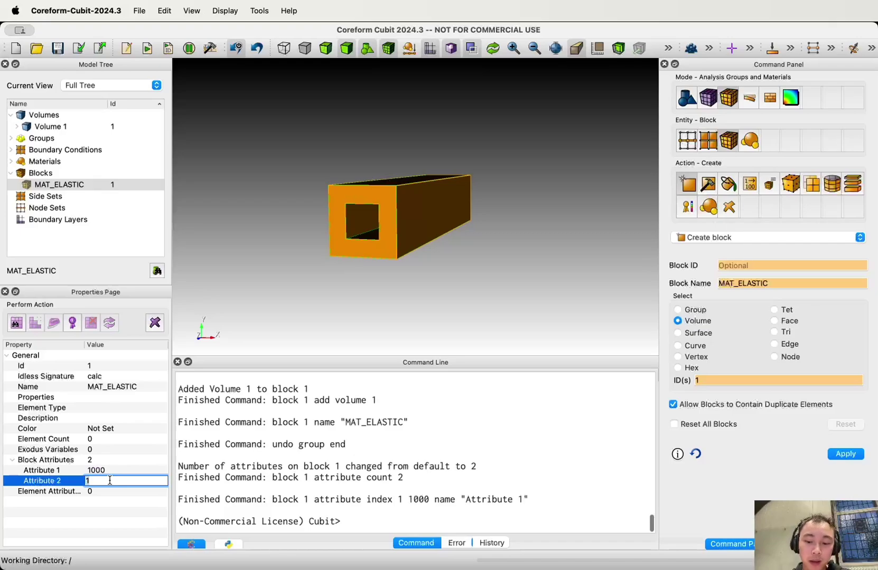
{"action": "type", "text": "0.4"}
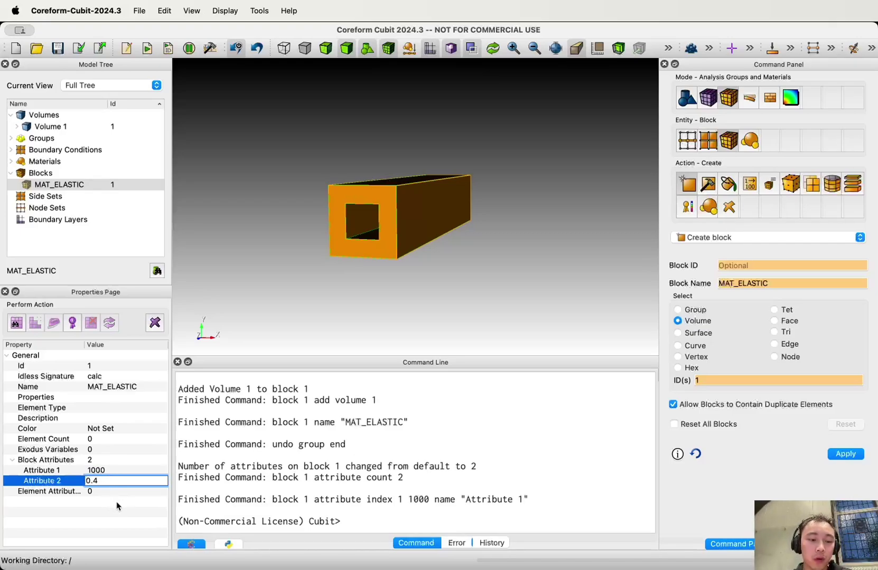
{"action": "left_click", "coordinate": [287, 490]}
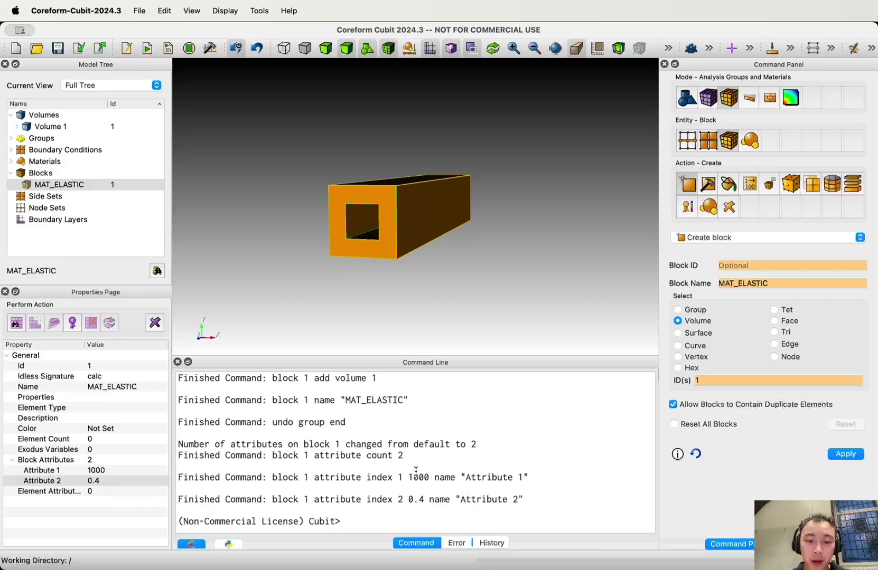
- Copy the command "block 1 add volume 1" from the command output into the journal script, below a blank line
{"action": "scroll", "coordinate": [401, 464], "scroll_direction": "up", "scroll_amount": 3}
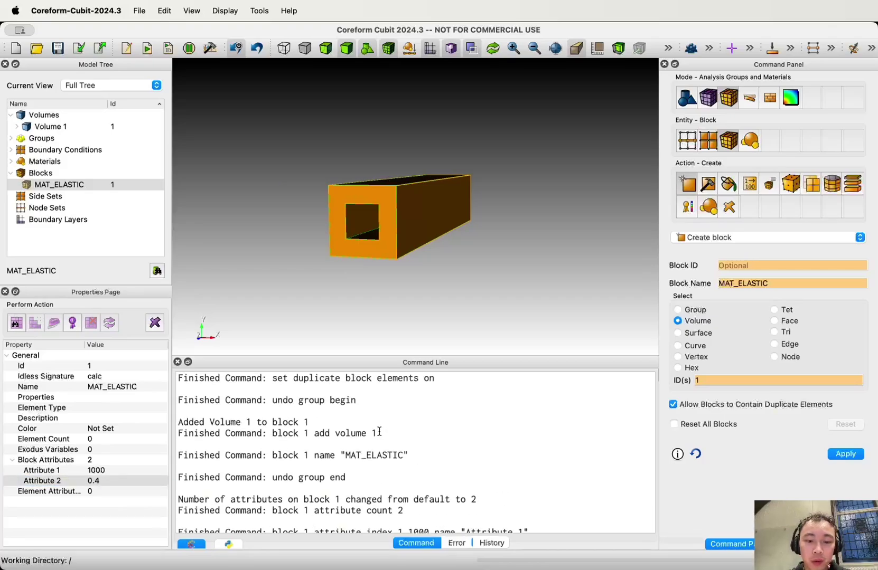
{"action": "scroll", "coordinate": [379, 432], "scroll_direction": "up", "scroll_amount": 1}
{"action": "triple_click", "coordinate": [384, 464]}
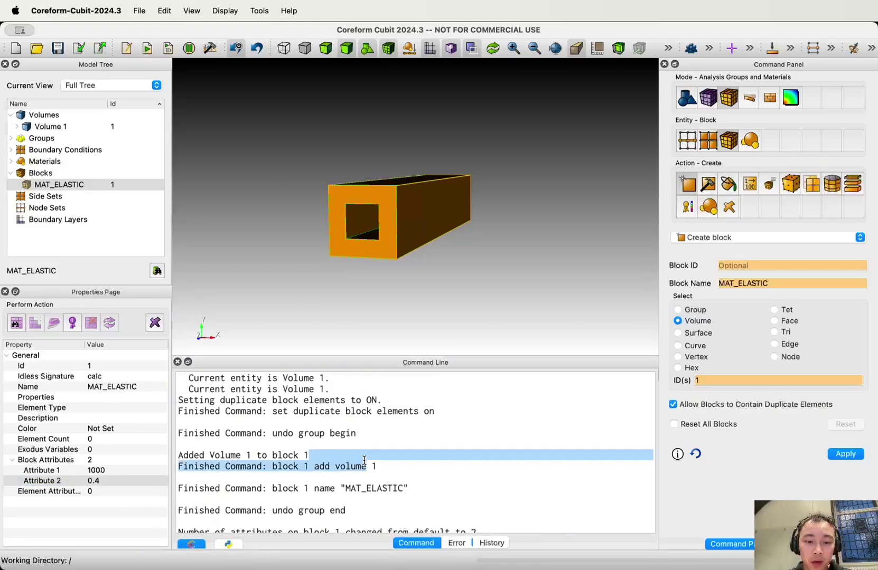
{"action": "left_click_drag", "start_coordinate": [378, 467], "coordinate": [273, 463]}
{"action": "key", "text": "super+c"}
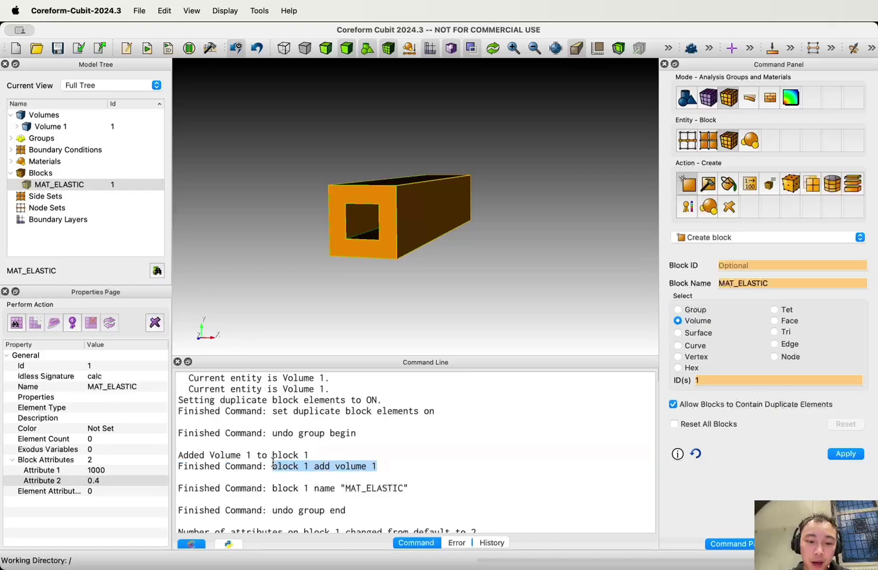
{"action": "scroll", "coordinate": [273, 463], "scroll_direction": "down", "scroll_amount": 3}
{"action": "key", "text": "super+grave"}
{"action": "key", "text": "Return"}
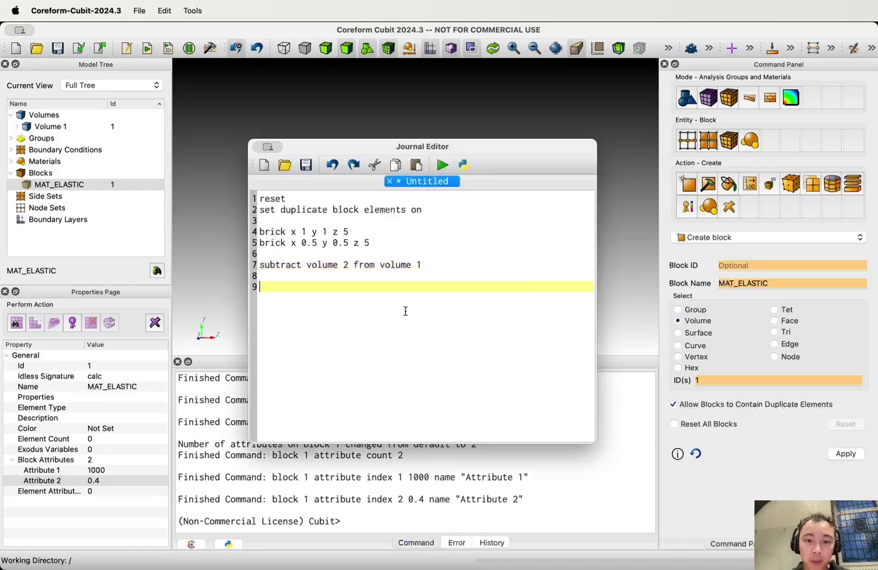
{"action": "key", "text": "super+v"}
- Copy the block naming command for "MAT_ELASTIC" from the command output to a new line at the journal's end
{"action": "left_click", "coordinate": [337, 469]}
{"action": "left_click_drag", "start_coordinate": [411, 401], "coordinate": [269, 400]}
{"action": "key", "text": "super+c"}
{"action": "key", "text": "super+grave"}
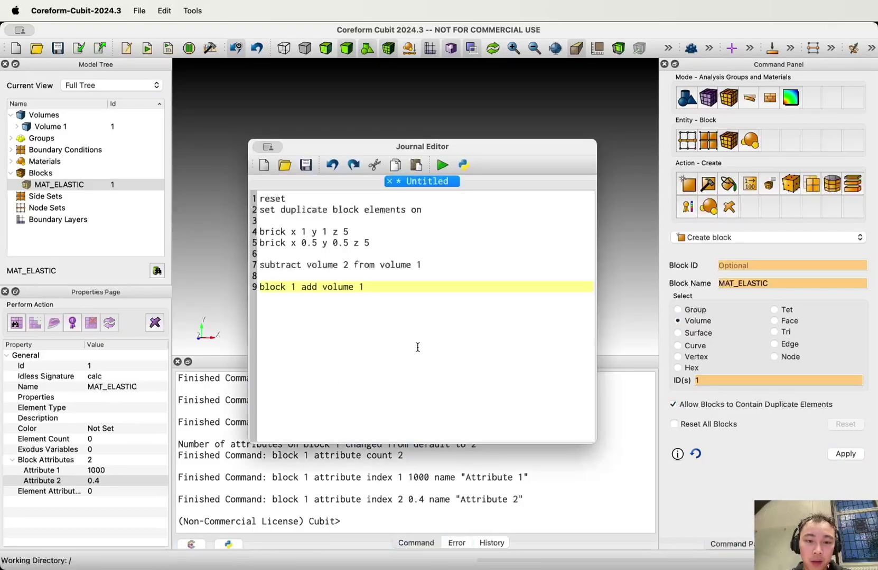
{"action": "key", "text": "Return"}
{"action": "key", "text": "super+v"}
- Copy the command "block 1 attribute count 2" to a new journal line and return to the command output
{"action": "left_click", "coordinate": [458, 497]}
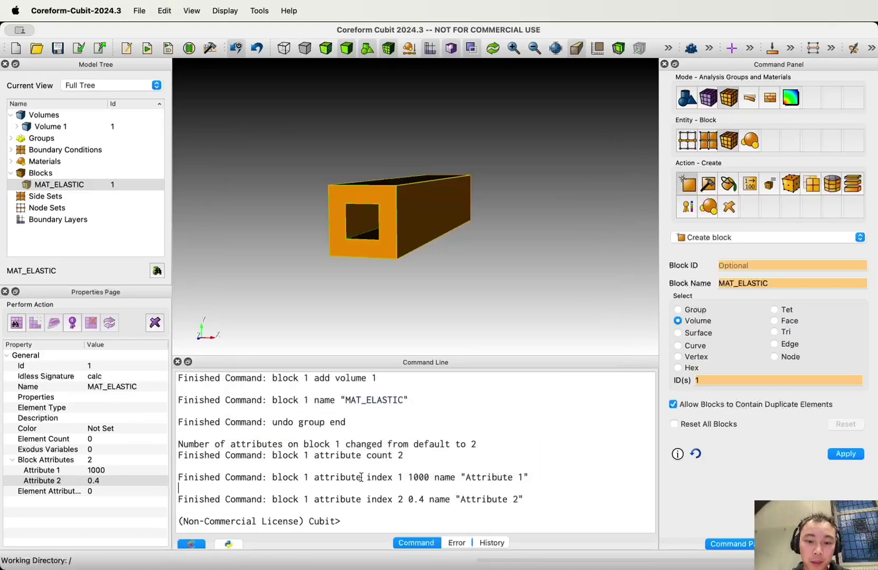
{"action": "left_click_drag", "start_coordinate": [272, 455], "coordinate": [405, 455]}
{"action": "key", "text": "super+c"}
{"action": "key", "text": "super+grave"}
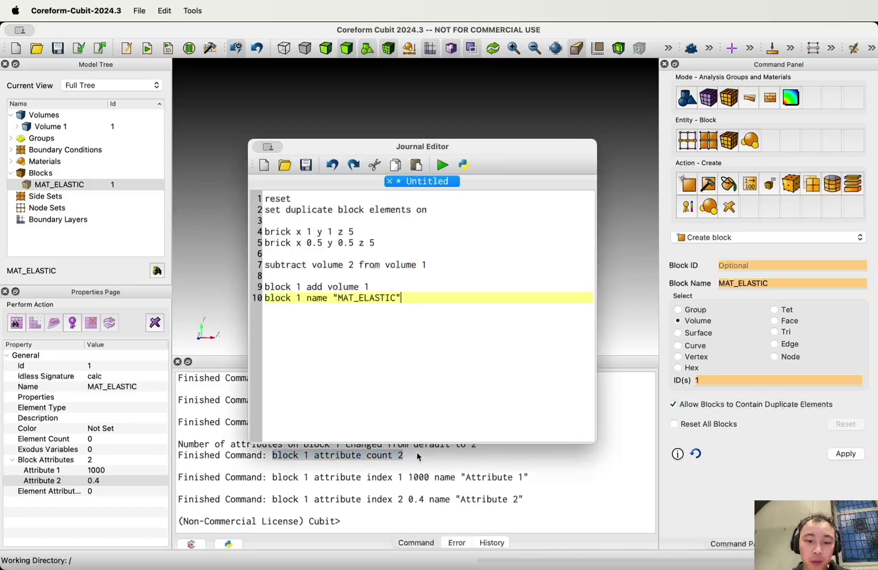
{"action": "key", "text": "Return"}
{"action": "key", "text": "super+v"}
{"action": "left_click", "coordinate": [396, 478]}
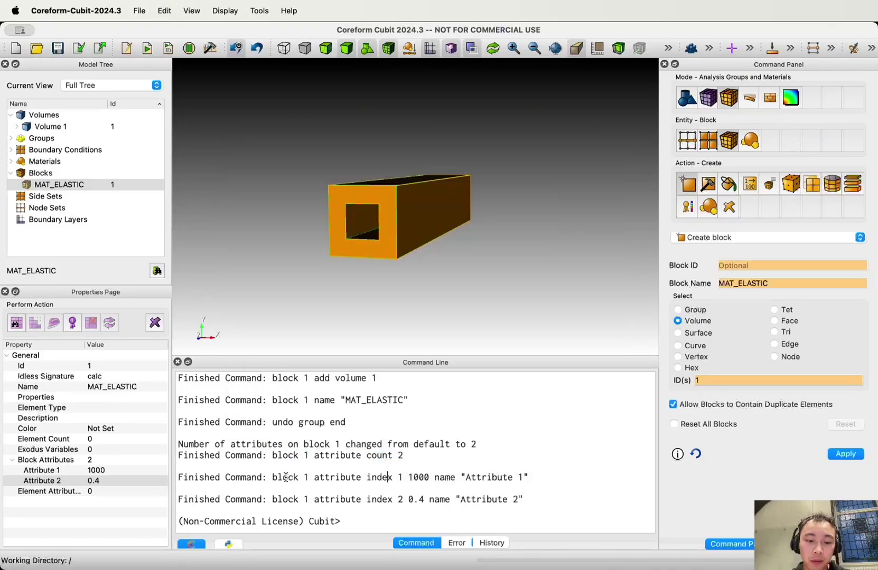
- Copy the command that sets attribute index 1 to 1000 from the command output to a new line at the journal's end
{"action": "left_click_drag", "start_coordinate": [271, 477], "coordinate": [546, 474]}
{"action": "key", "text": "super+c"}
{"action": "key", "text": "super+grave"}
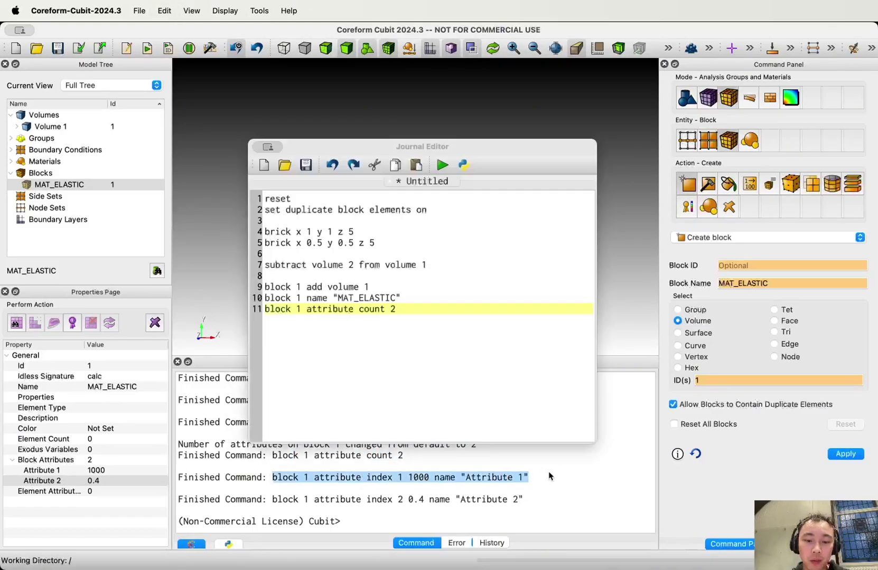
{"action": "key", "text": "Return"}
{"action": "key", "text": "super+v"}
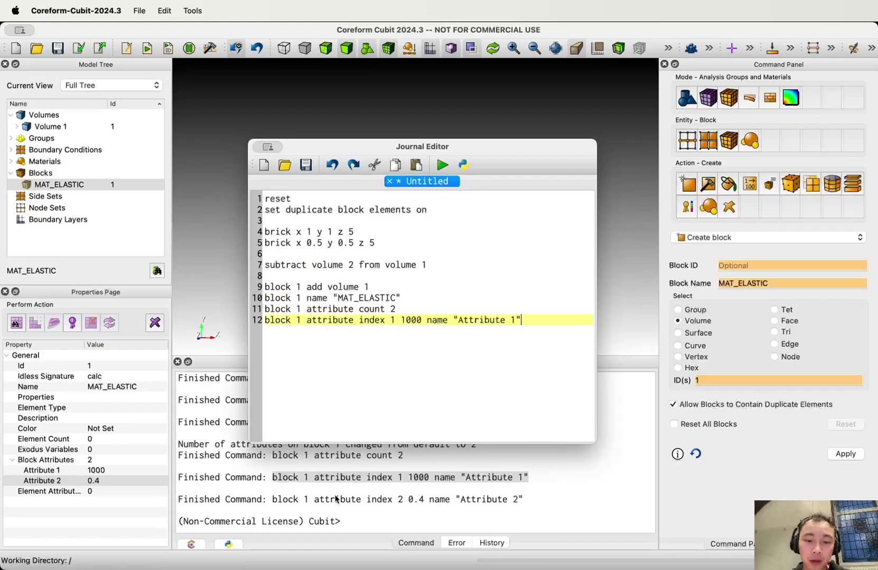
- Copy the command that sets attribute index 2 to 0.4 from the command output to a new line at the journal's end
{"action": "left_click", "coordinate": [285, 500]}
{"action": "left_click_drag", "start_coordinate": [271, 499], "coordinate": [570, 498]}
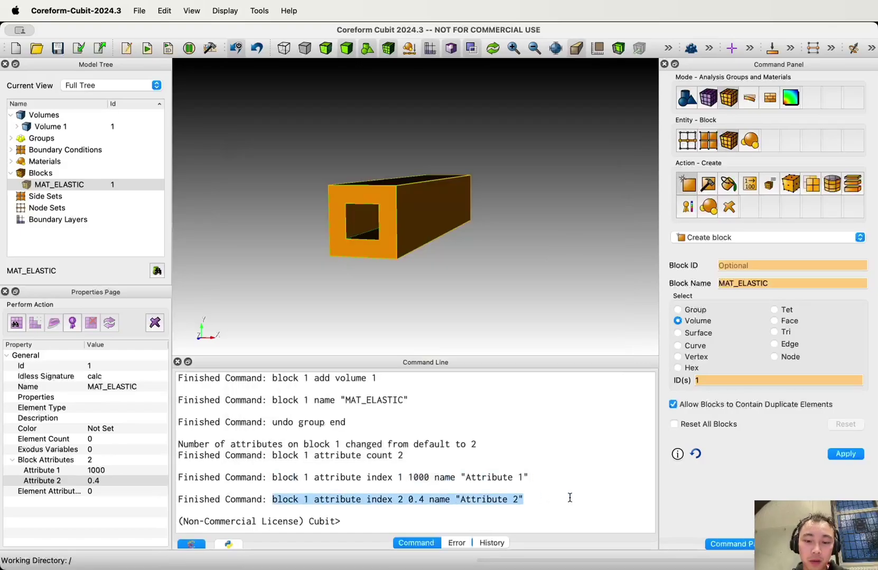
{"action": "key", "text": "super+c"}
{"action": "key", "text": "super+grave"}
{"action": "key", "text": "Return"}
{"action": "key", "text": "super+v"}
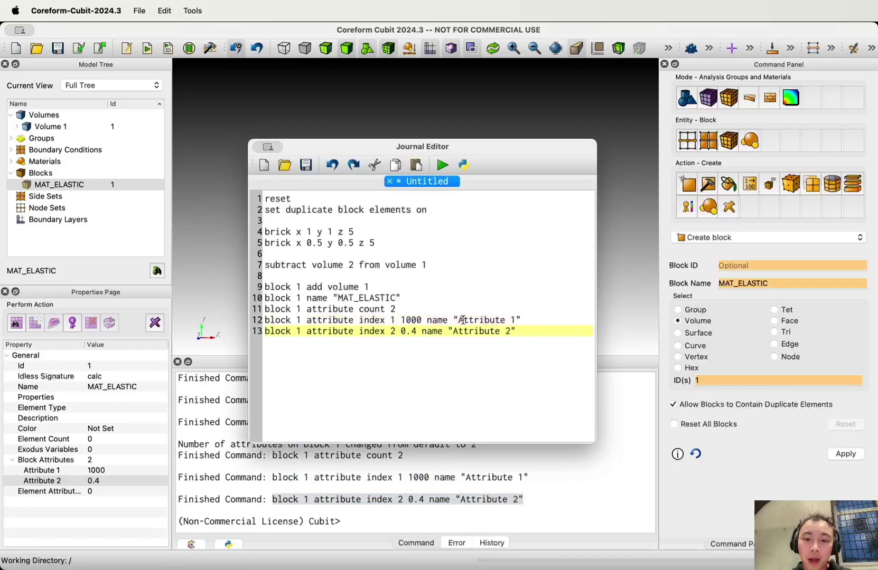
- In the journal script, rename block 1's first attribute from "Attribute 1" to "Youngs Modulus", without an apostrophe
{"action": "left_click_drag", "start_coordinate": [458, 320], "coordinate": [514, 318]}
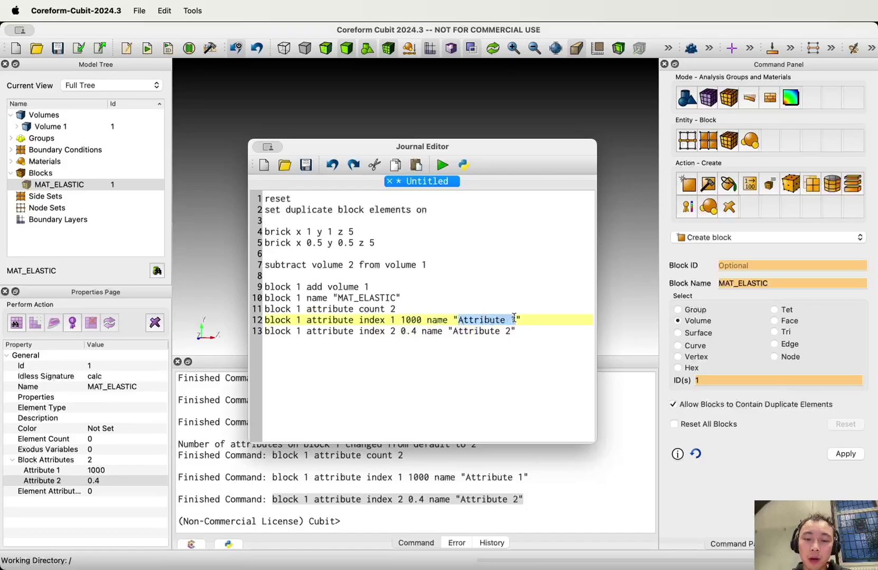
{"action": "type", "text": "Yo"}
{"action": "key", "text": "BackSpace"}
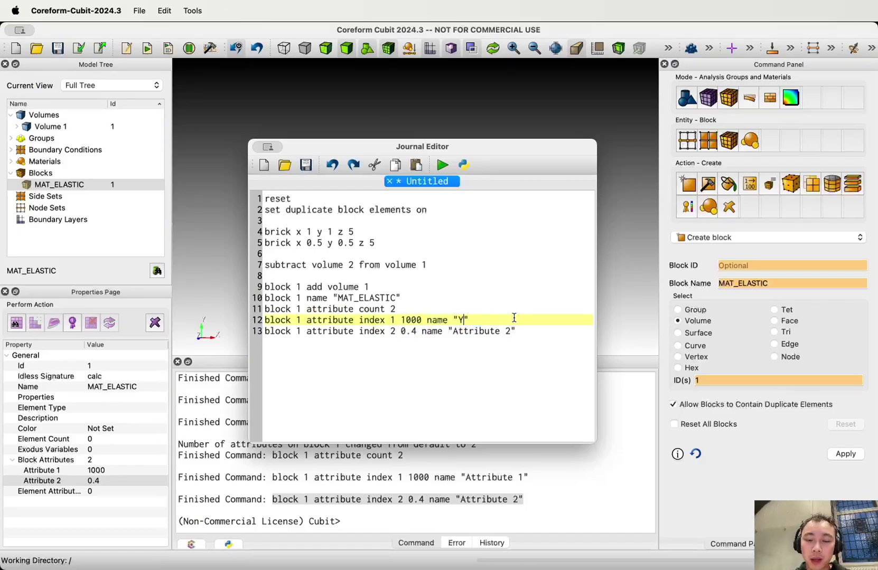
{"action": "type", "text": "oungs Mo"}
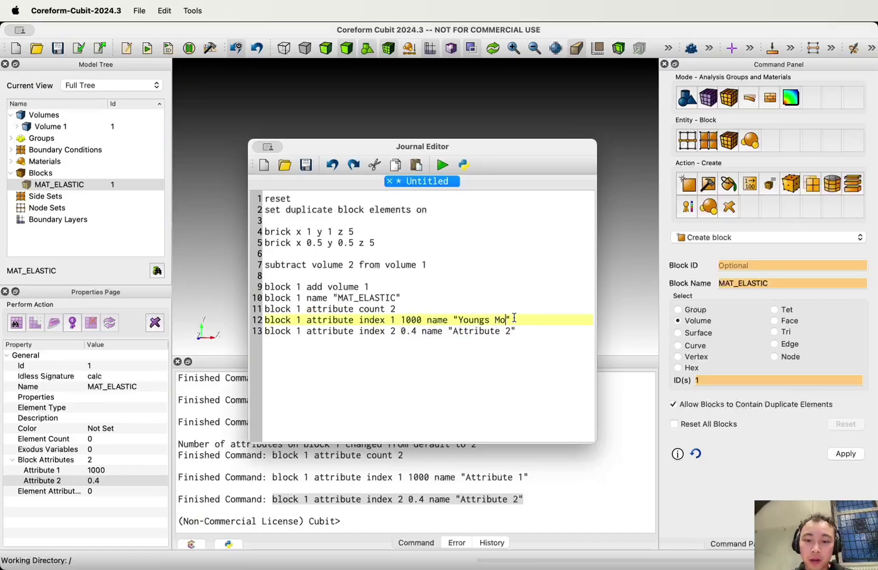
{"action": "type", "text": "dulus"}
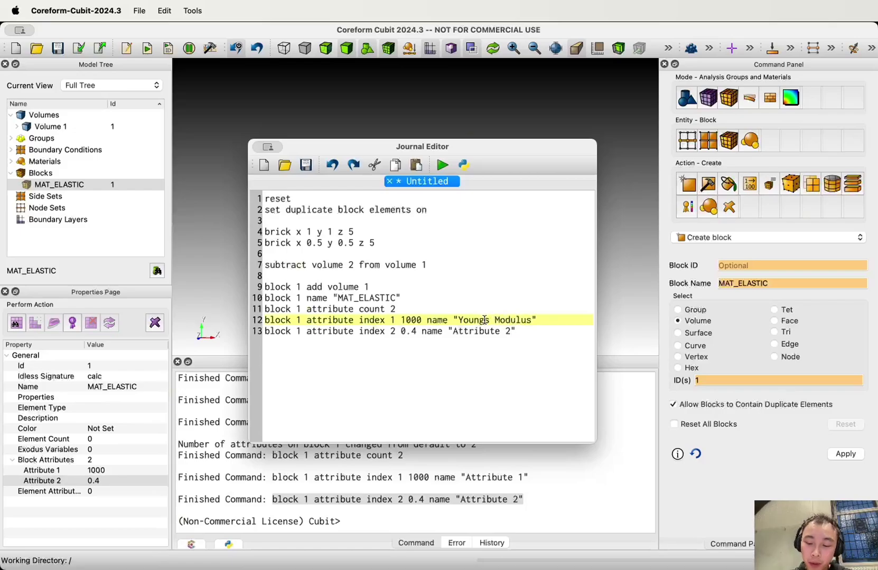
{"action": "type", "text": "'"}
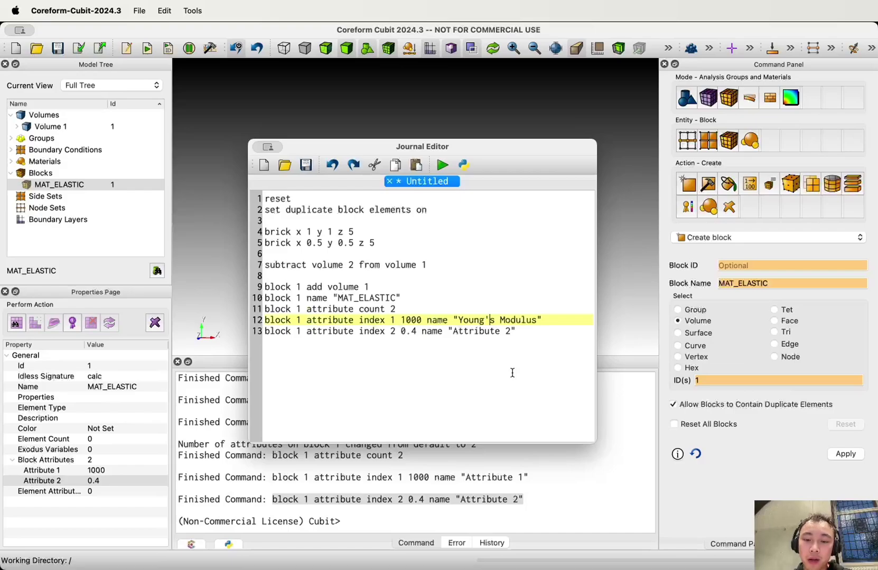
{"action": "key", "text": "BackSpace"}
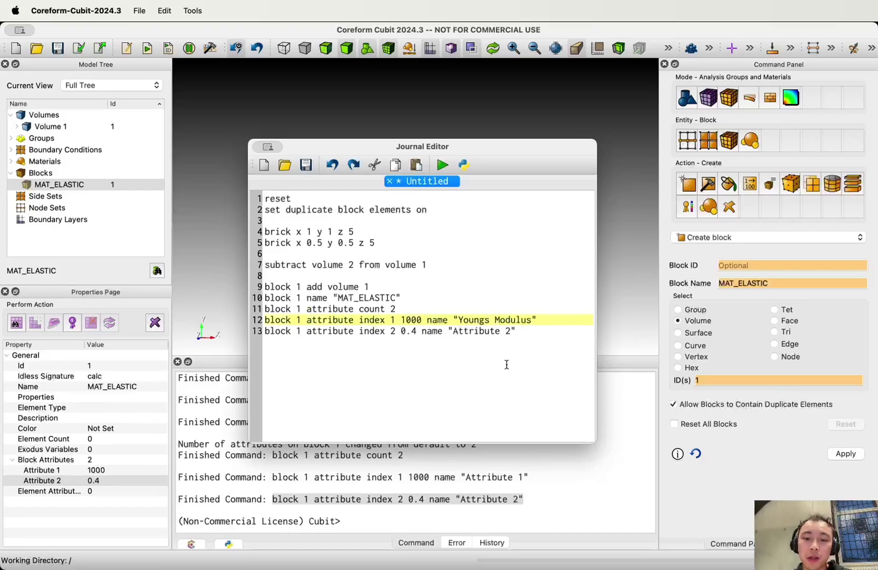
- In the journal script, rename block 1's second attribute to "Poisson ratio"
{"action": "left_click_drag", "start_coordinate": [453, 331], "coordinate": [508, 332]}
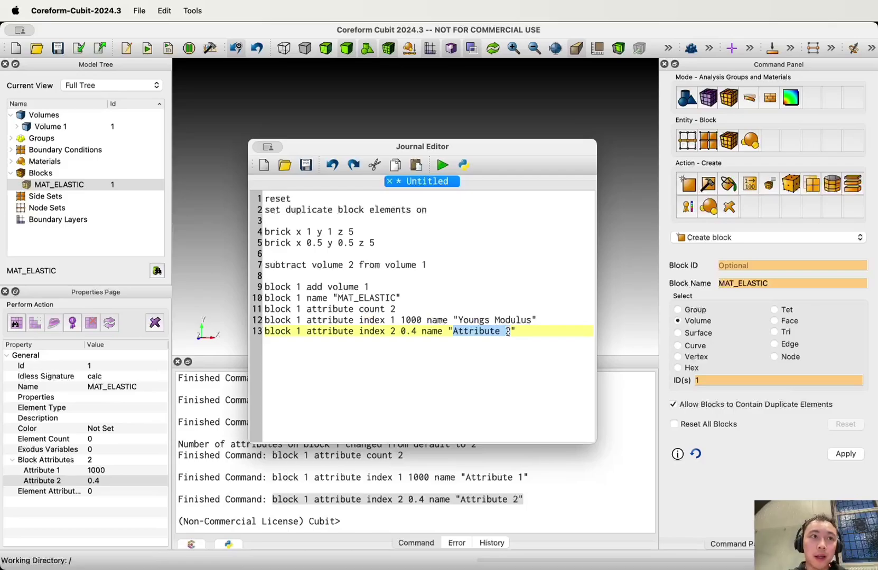
{"action": "type", "text": "Poiss"}
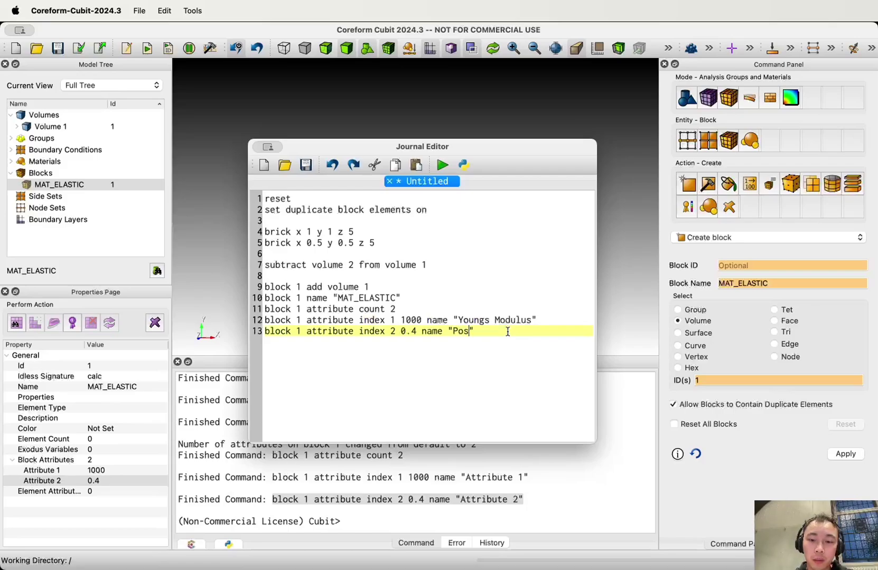
{"action": "type", "text": "on "}
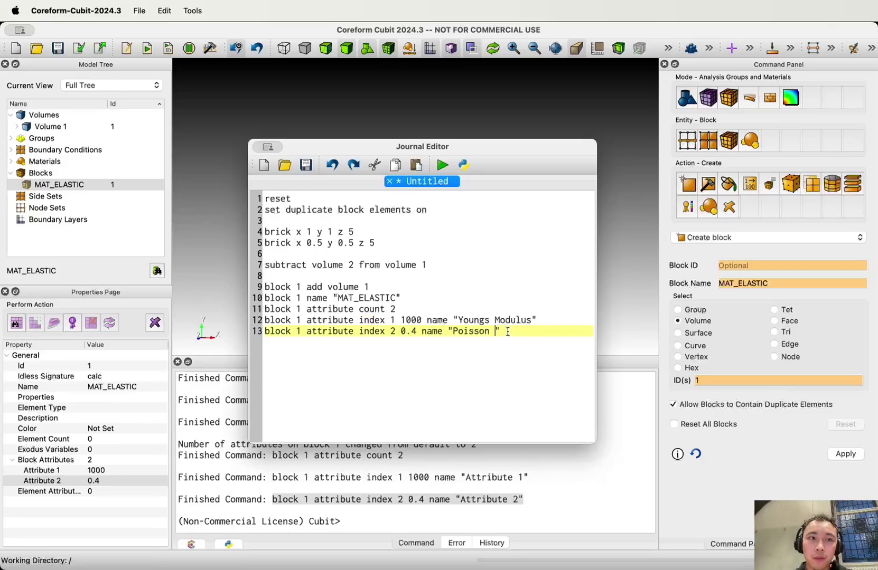
{"action": "type", "text": "retio\""}
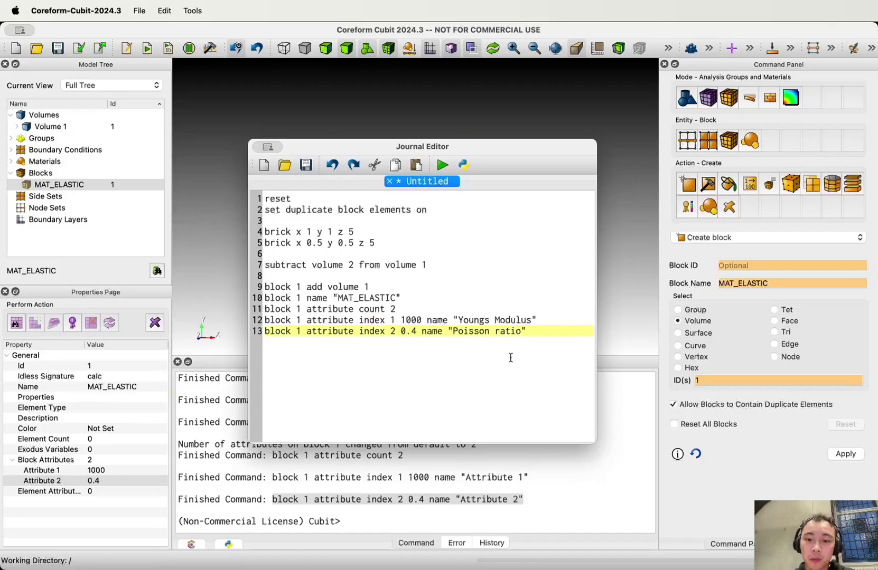
- Run the journal script and check the attribute names of the rebuilt MAT_ELASTIC block
{"action": "left_click", "coordinate": [443, 167]}
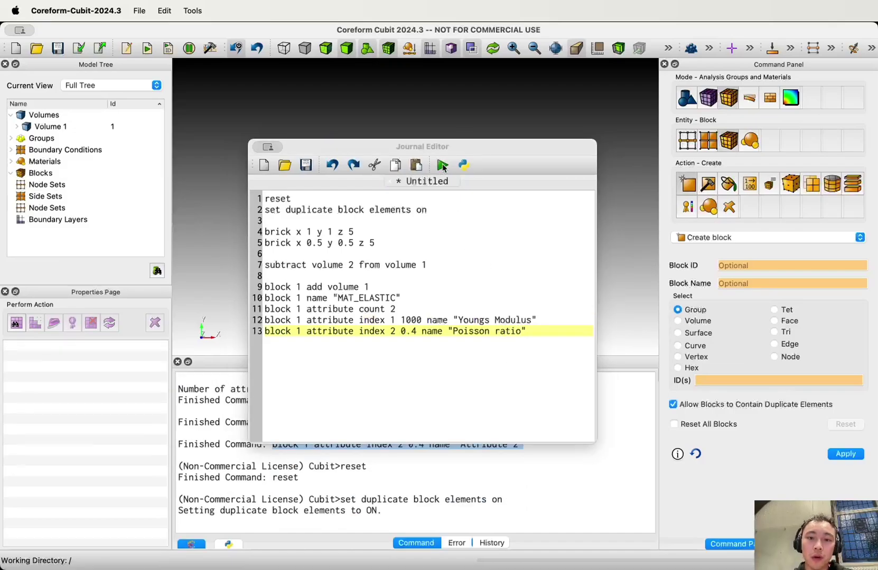
{"action": "left_click", "coordinate": [450, 514]}
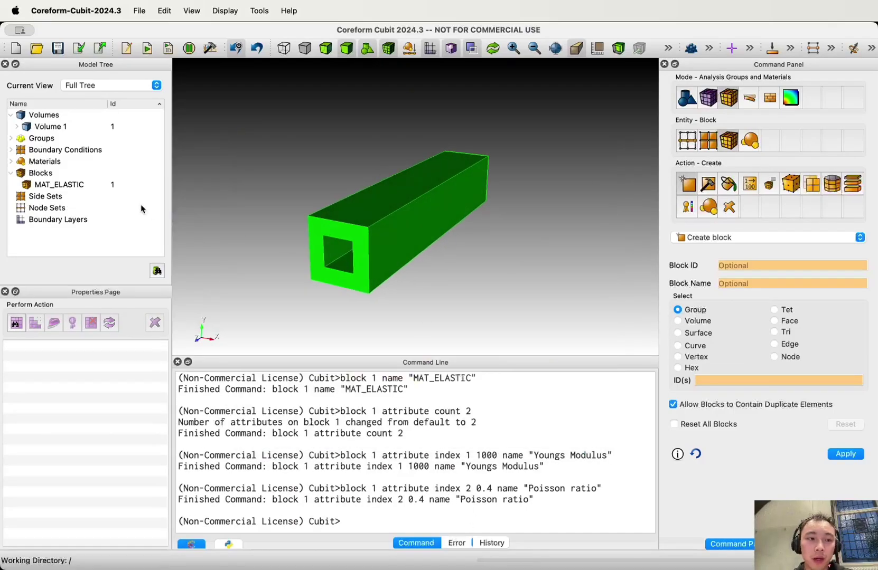
{"action": "left_click", "coordinate": [80, 185]}
{"action": "double_click", "coordinate": [104, 480]}
{"action": "left_click", "coordinate": [104, 470]}
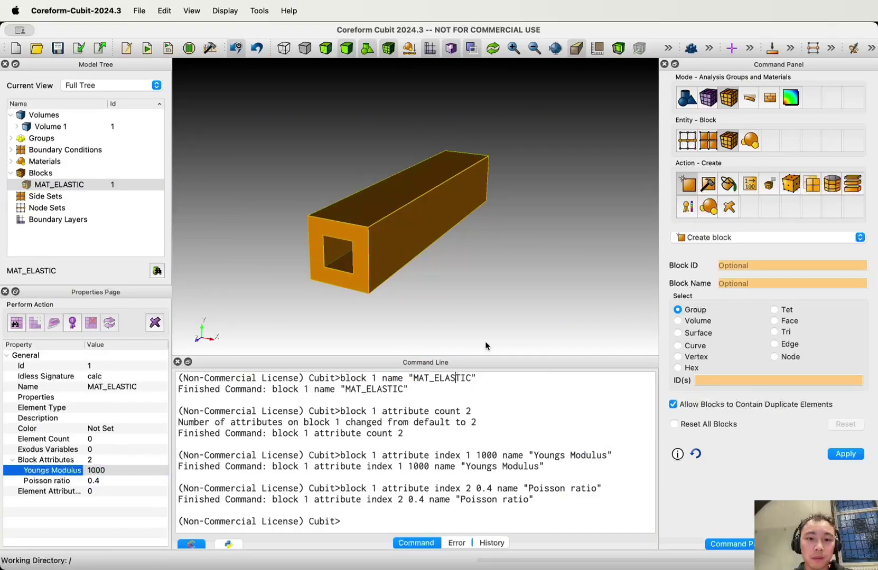
{"action": "left_click", "coordinate": [522, 274]}
{"action": "key", "text": "super+grave"}
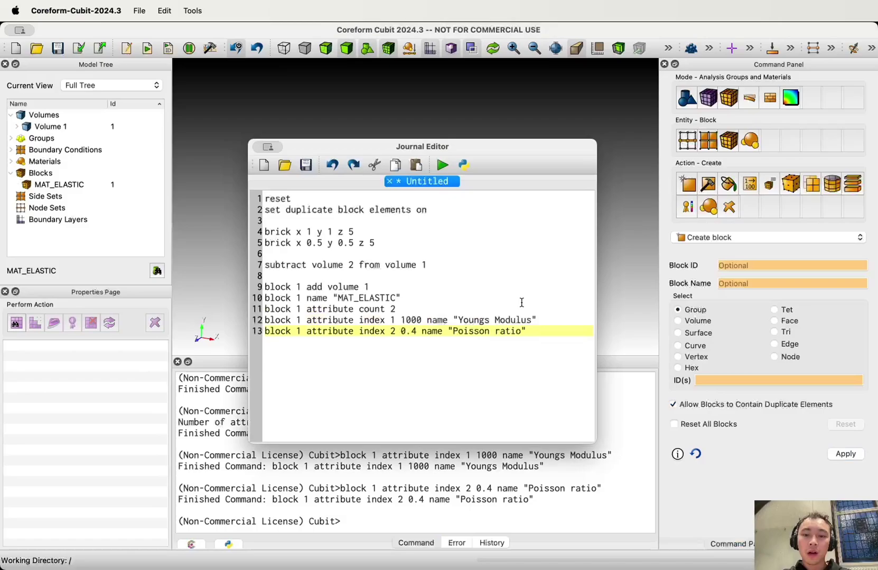
{"action": "left_click", "coordinate": [459, 319]}
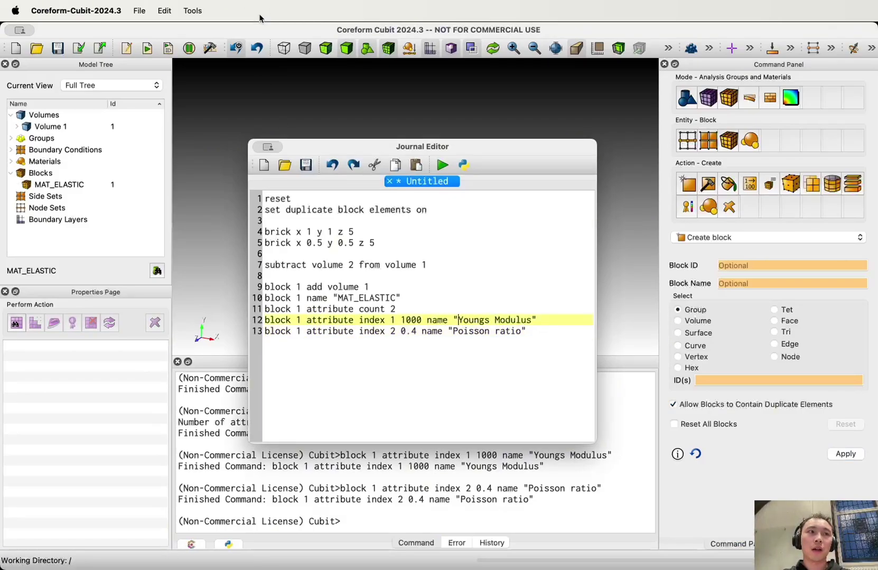
{"action": "key", "text": "super+Tab"}
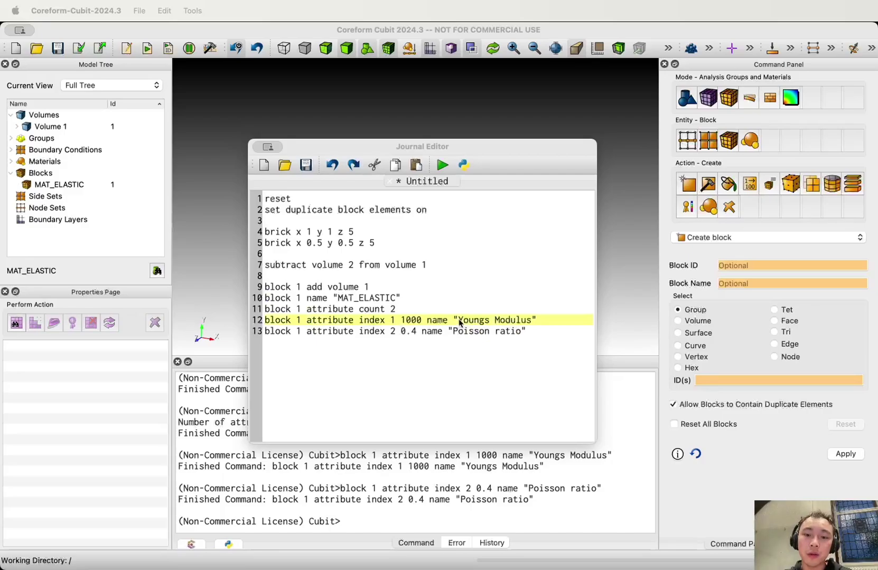
{"action": "left_click_drag", "start_coordinate": [459, 322], "coordinate": [535, 322]}
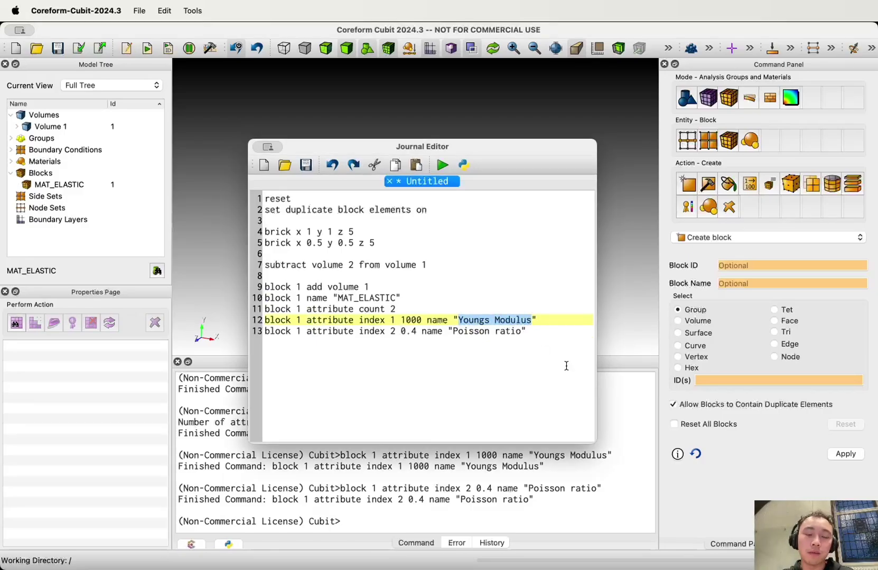
{"action": "left_click", "coordinate": [613, 401]}
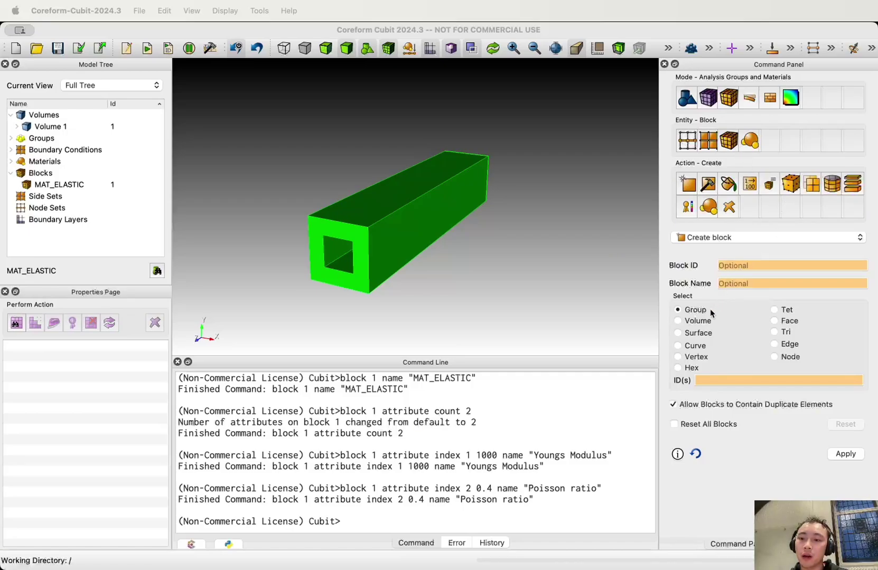
- Create a block named FIX_ALL from the hollow square end face, surface 18, with duplicate elements allowed
{"action": "left_click", "coordinate": [478, 190]}
{"action": "left_click_drag", "start_coordinate": [478, 190], "coordinate": [400, 234]}
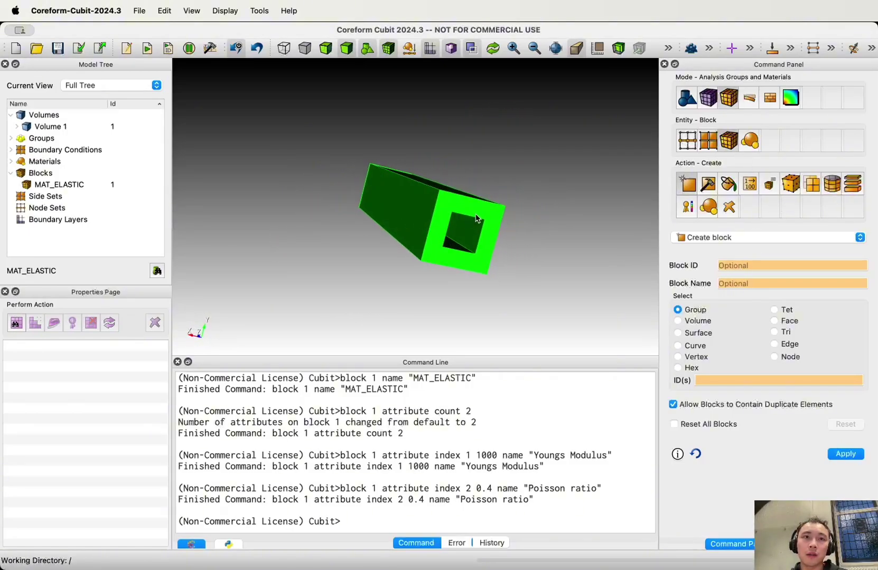
{"action": "left_click", "coordinate": [698, 333]}
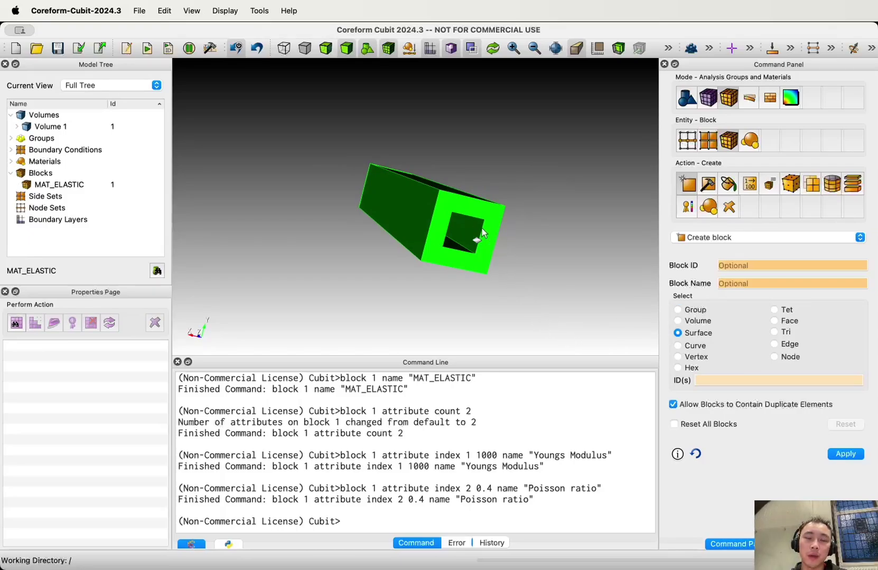
{"action": "left_click", "coordinate": [453, 207]}
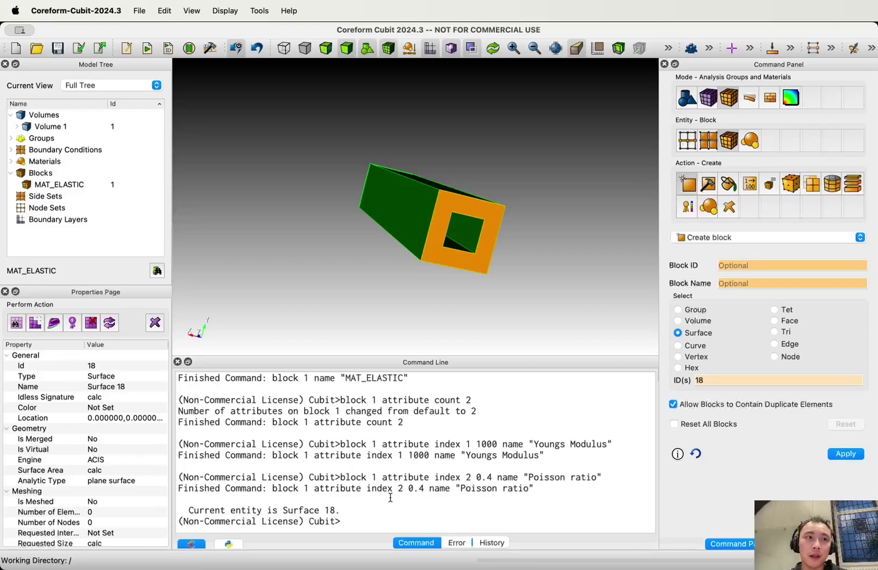
{"action": "left_click", "coordinate": [743, 284]}
{"action": "type", "text": "Fl"}
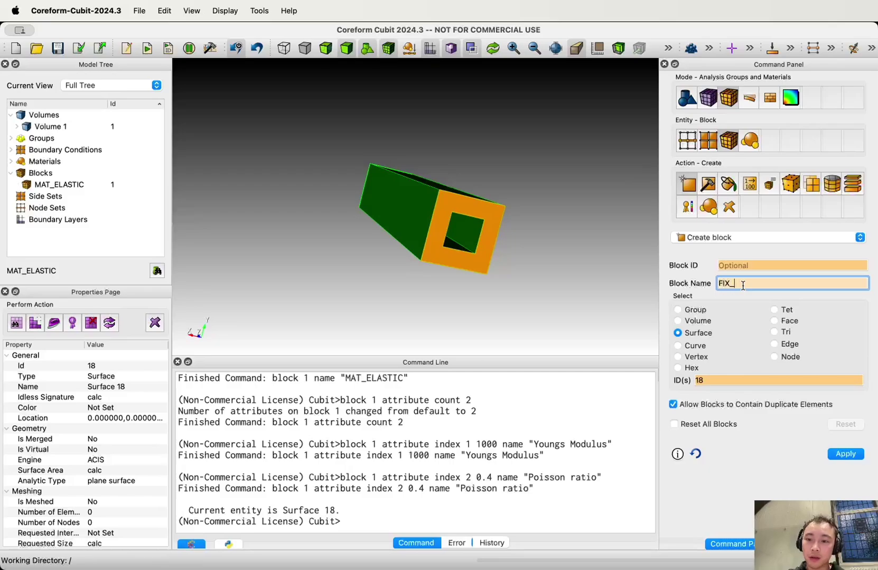
{"action": "type", "text": "X_ALL"}
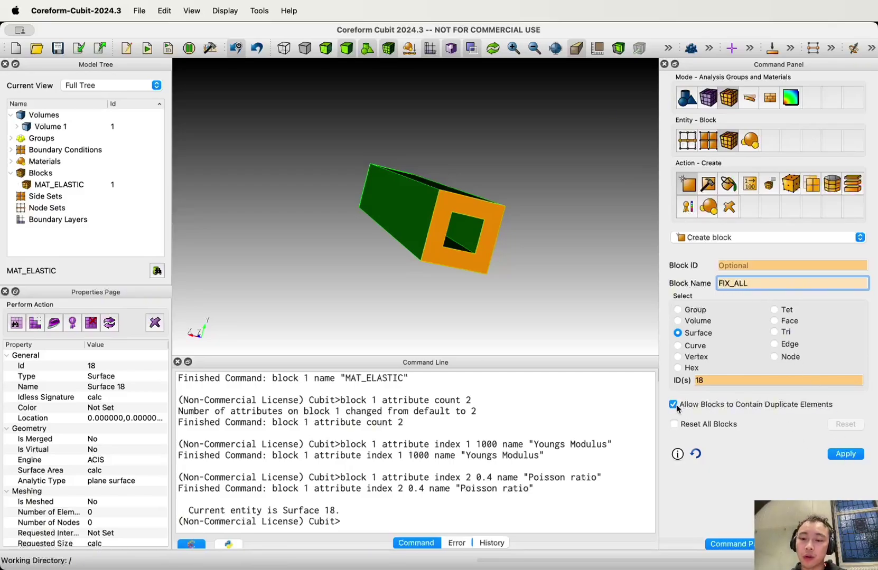
{"action": "left_click", "coordinate": [846, 456]}
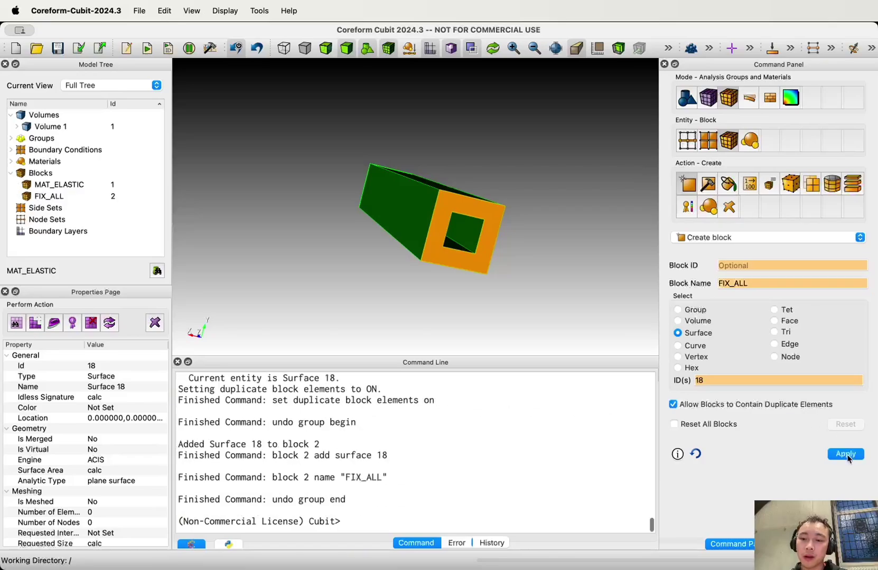
- Give the FIX_ALL block one block attribute and set Attribute 1 to 0
{"action": "left_click", "coordinate": [65, 199]}
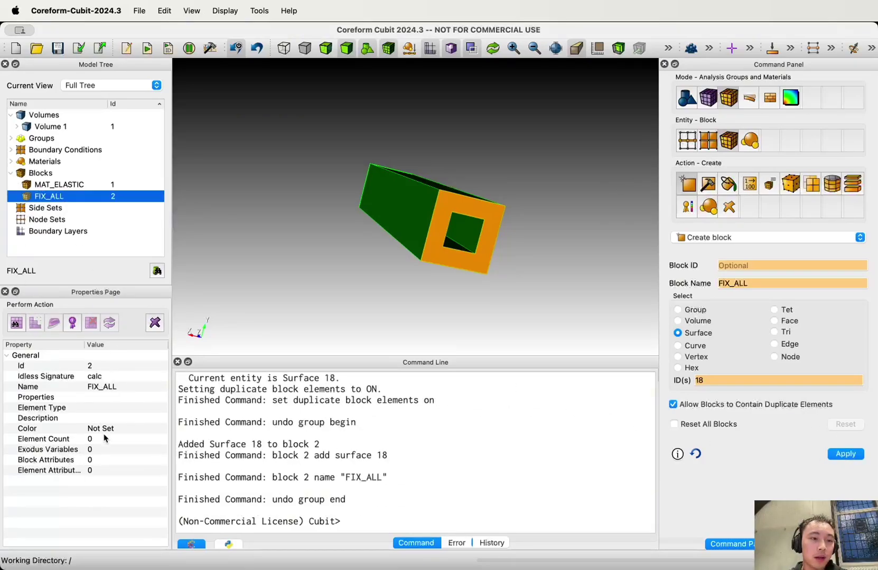
{"action": "double_click", "coordinate": [93, 460]}
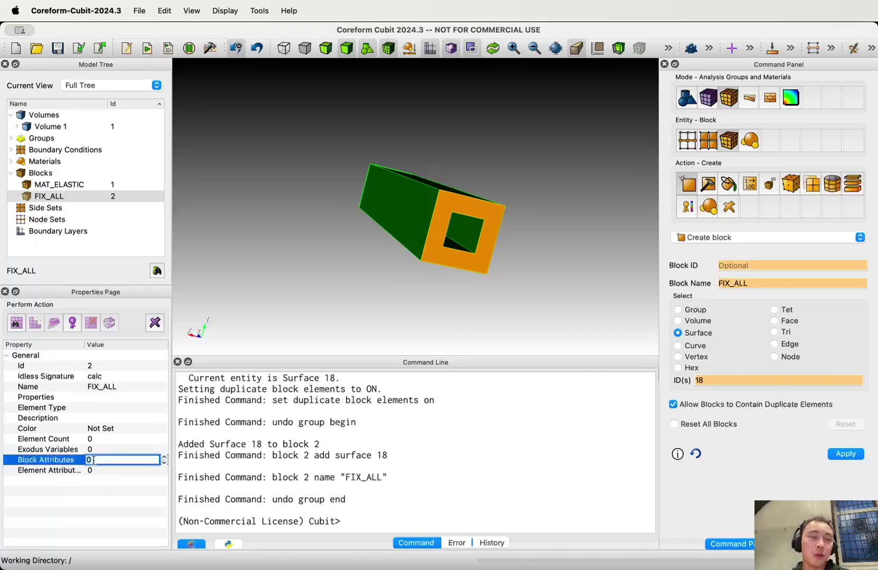
{"action": "type", "text": "1"}
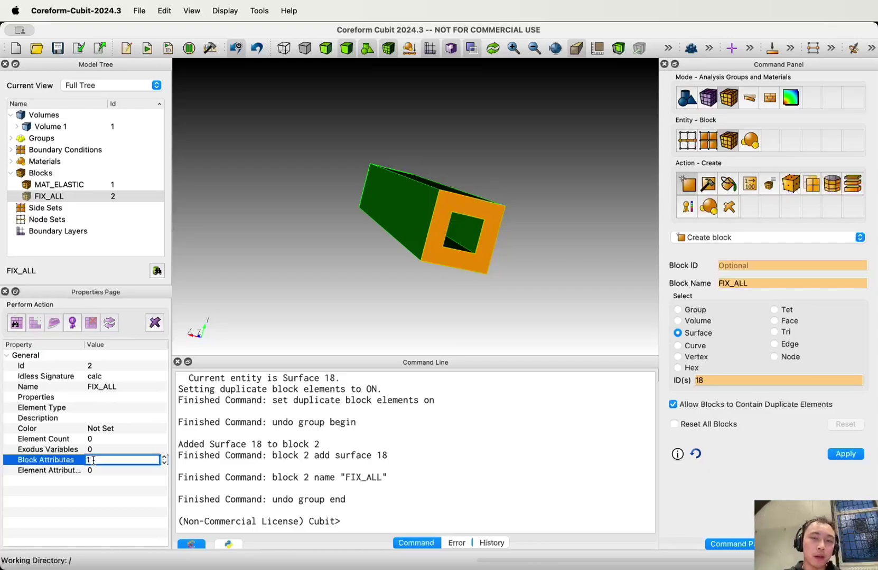
{"action": "key", "text": "Return"}
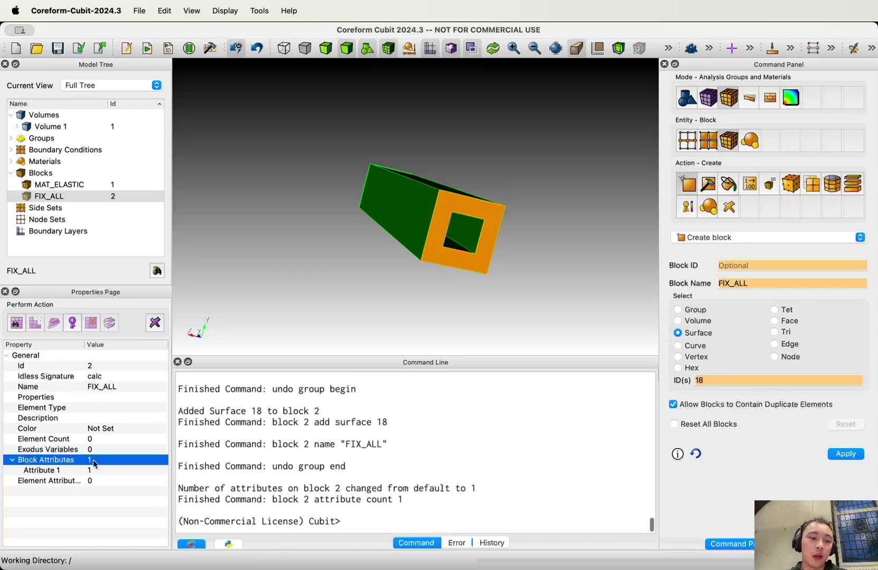
{"action": "double_click", "coordinate": [99, 470]}
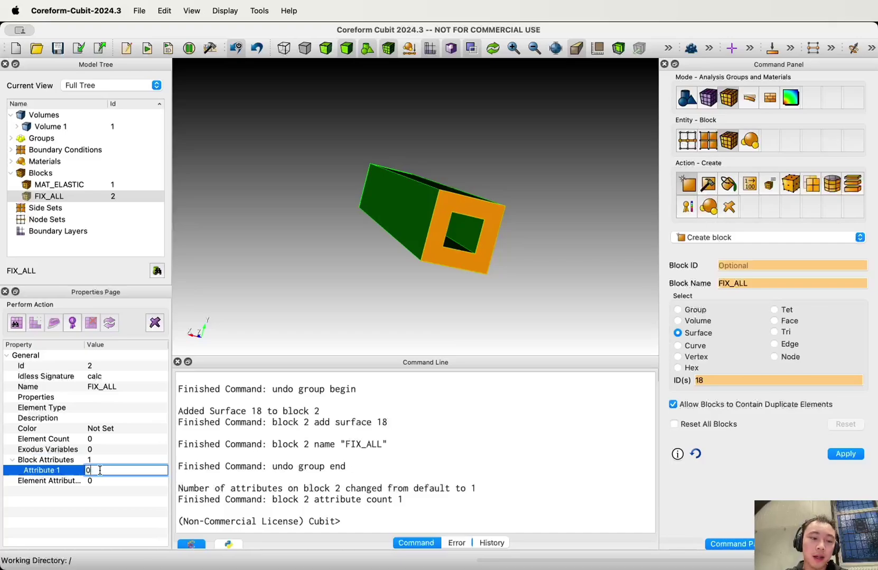
{"action": "key", "text": "Return"}
- Copy the command "block 2 add surface 18" from the command output into the journal script, below the block 1 commands
{"action": "left_click", "coordinate": [294, 458]}
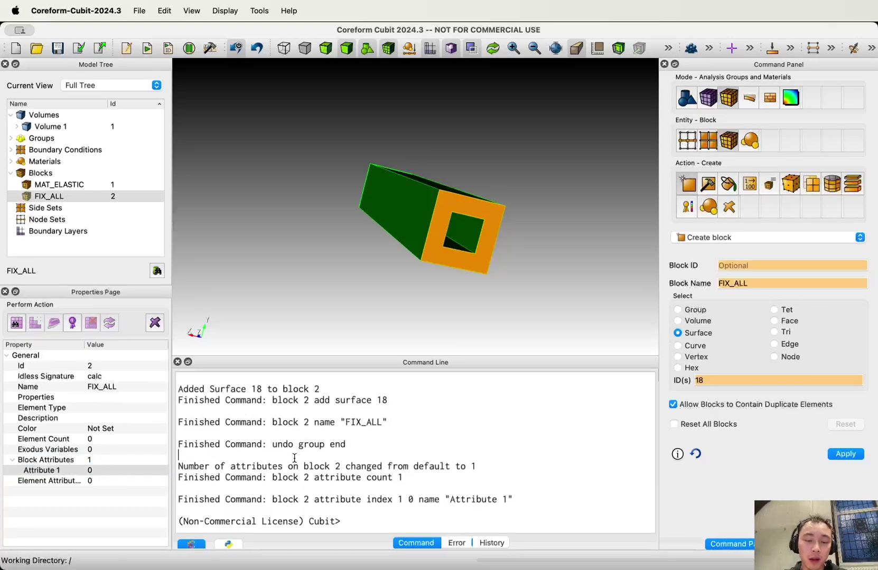
{"action": "scroll", "coordinate": [366, 425], "scroll_direction": "up", "scroll_amount": 1}
{"action": "left_click_drag", "start_coordinate": [392, 423], "coordinate": [273, 420]}
{"action": "key", "text": "super+c"}
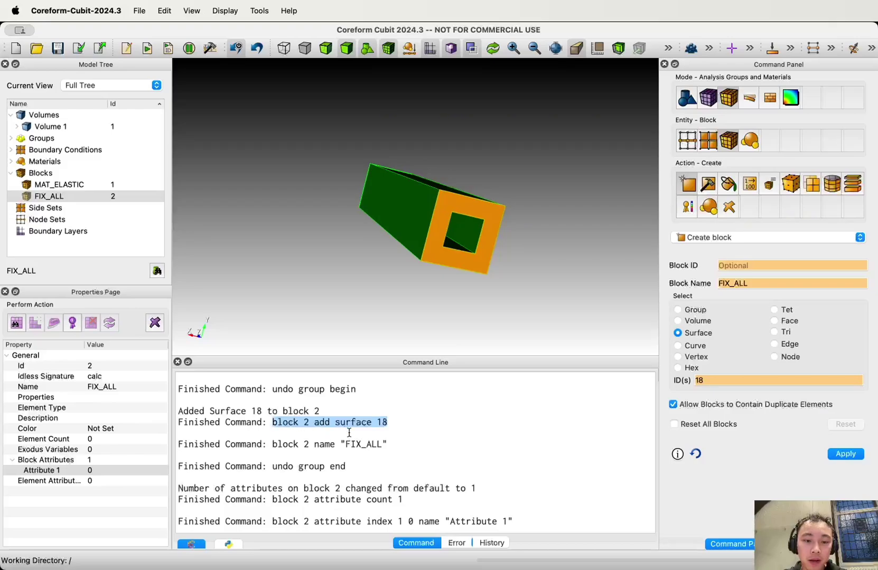
{"action": "key", "text": "super+grave"}
{"action": "left_click", "coordinate": [517, 355]}
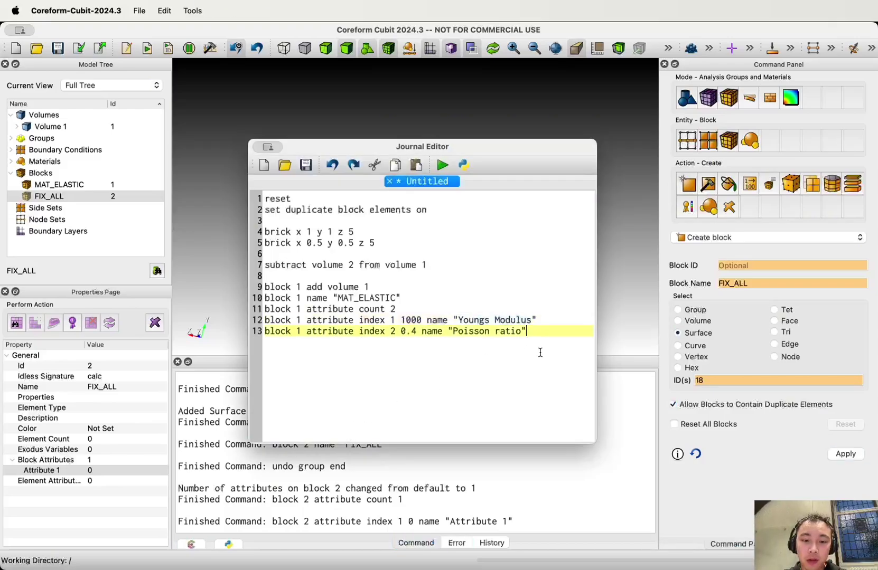
{"action": "key", "text": "Return"}
{"action": "key", "text": "super+v"}
- Add the executed command "block 2 attribute count 1" as a new line at the end of the journal script
{"action": "left_click", "coordinate": [417, 472]}
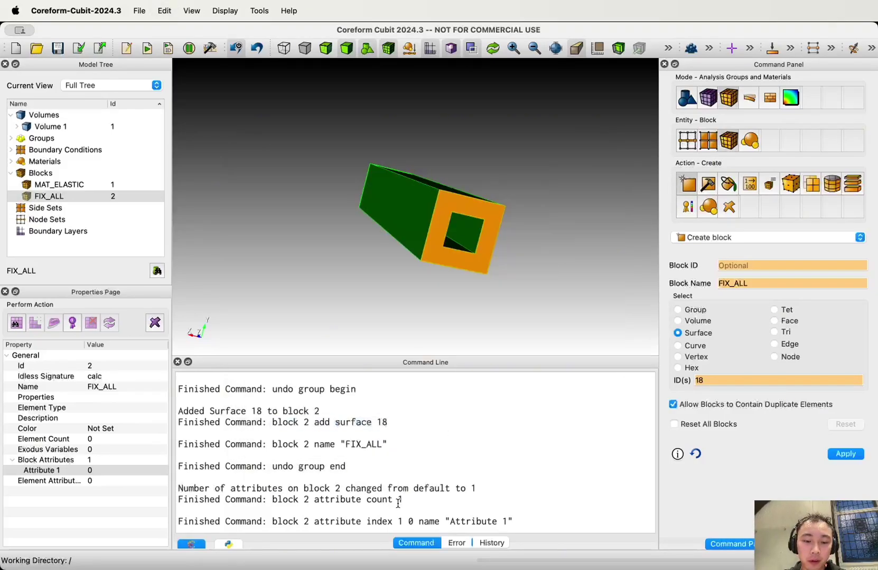
{"action": "left_click_drag", "start_coordinate": [402, 501], "coordinate": [272, 499]}
{"action": "key", "text": "super+c"}
{"action": "key", "text": "super+grave"}
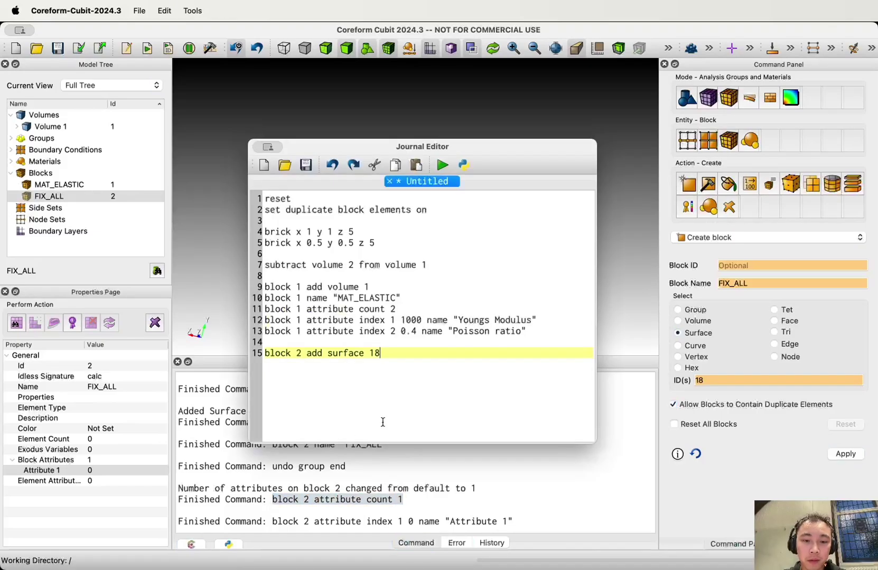
{"action": "key", "text": "Return"}
{"action": "key", "text": "super+v"}
- Append the executed command block 2 attribute index 1 0 name "Attribute 1" to the end of the journal script
{"action": "left_click", "coordinate": [444, 498]}
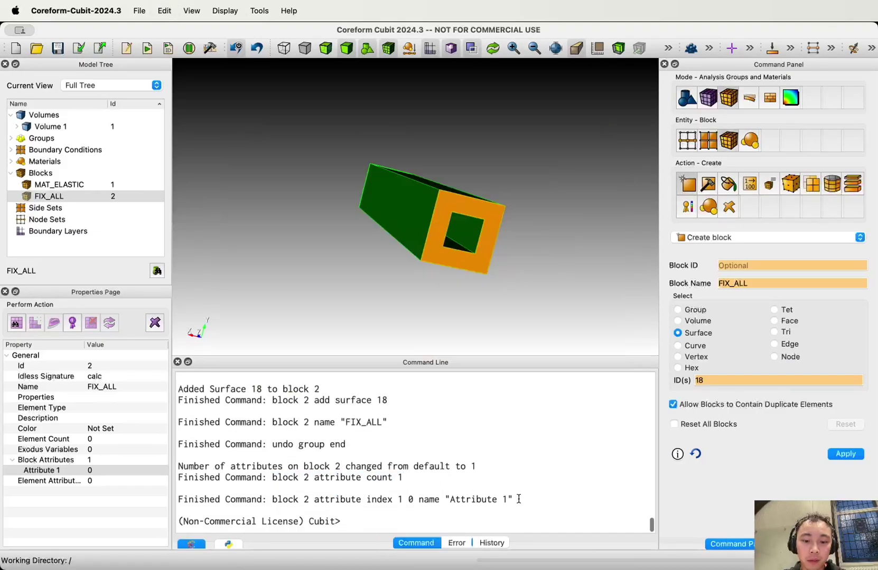
{"action": "left_click_drag", "start_coordinate": [513, 499], "coordinate": [269, 494]}
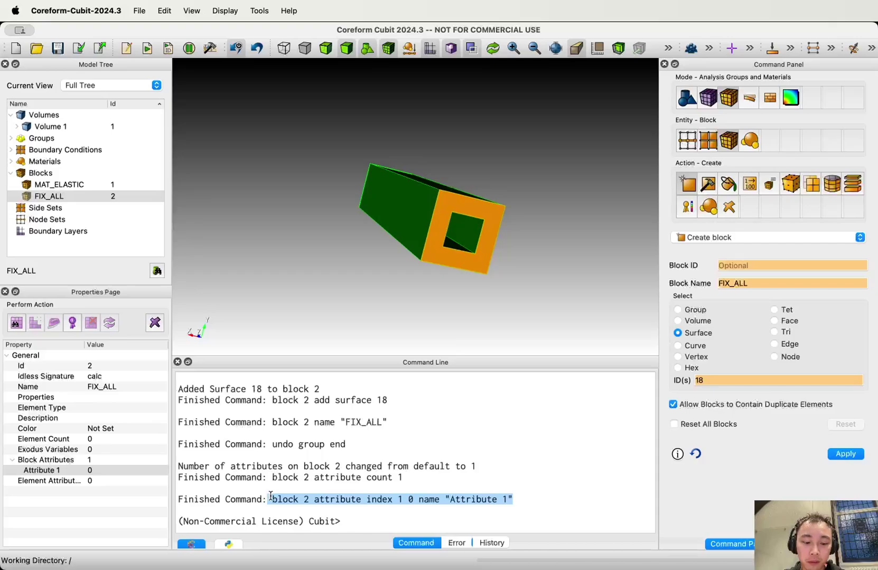
{"action": "key", "text": "super+c"}
{"action": "key", "text": "super+grave"}
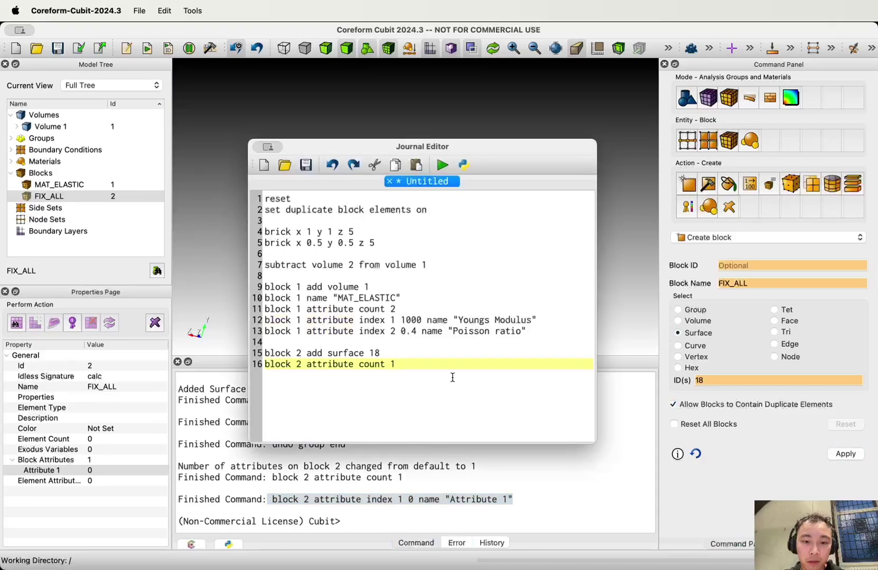
{"action": "key", "text": "Return"}
{"action": "key", "text": "super+v"}
- Insert the executed command block 2 name "FIX_ALL" into the journal script, directly below "block 2 add surface 18"
{"action": "left_click", "coordinate": [409, 478]}
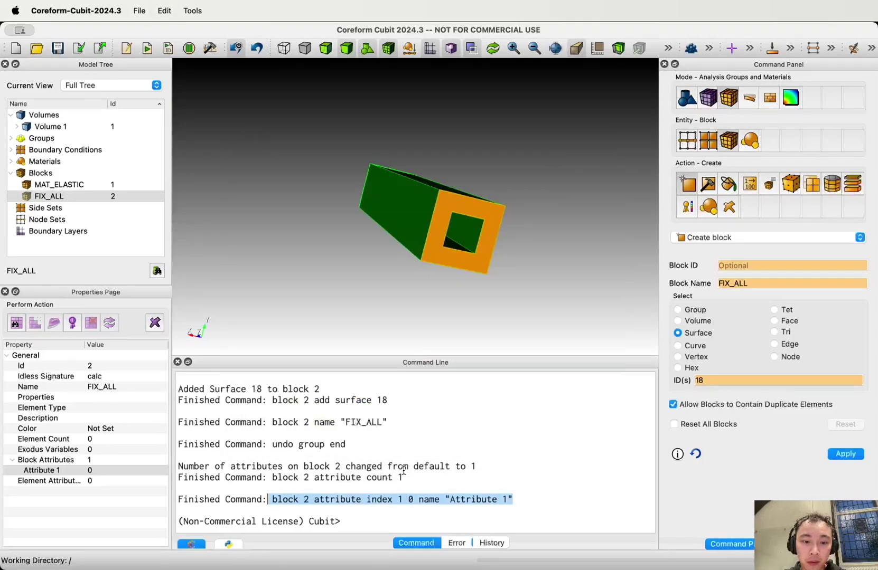
{"action": "left_click_drag", "start_coordinate": [387, 422], "coordinate": [273, 420]}
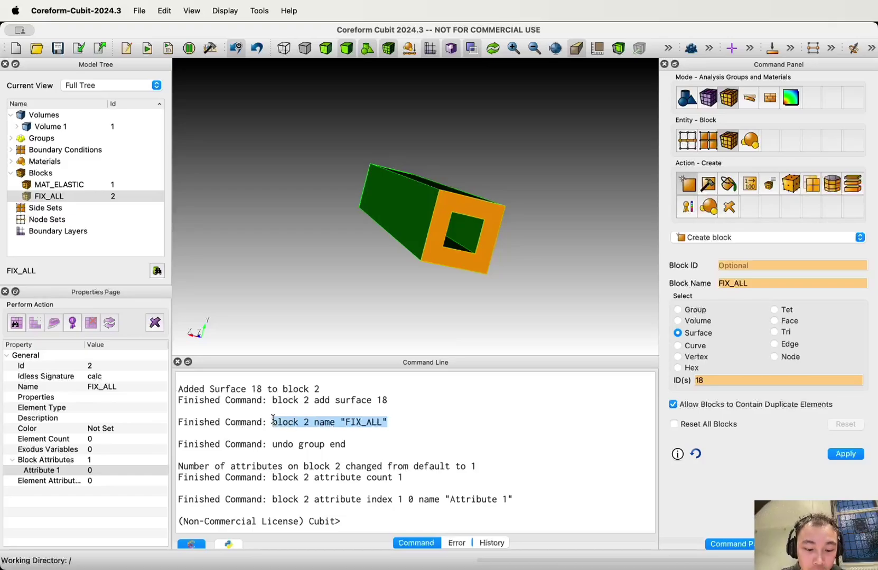
{"action": "key", "text": "super+c"}
{"action": "key", "text": "super+grave"}
{"action": "left_click", "coordinate": [380, 353]}
{"action": "key", "text": "Return"}
{"action": "key", "text": "super+v"}
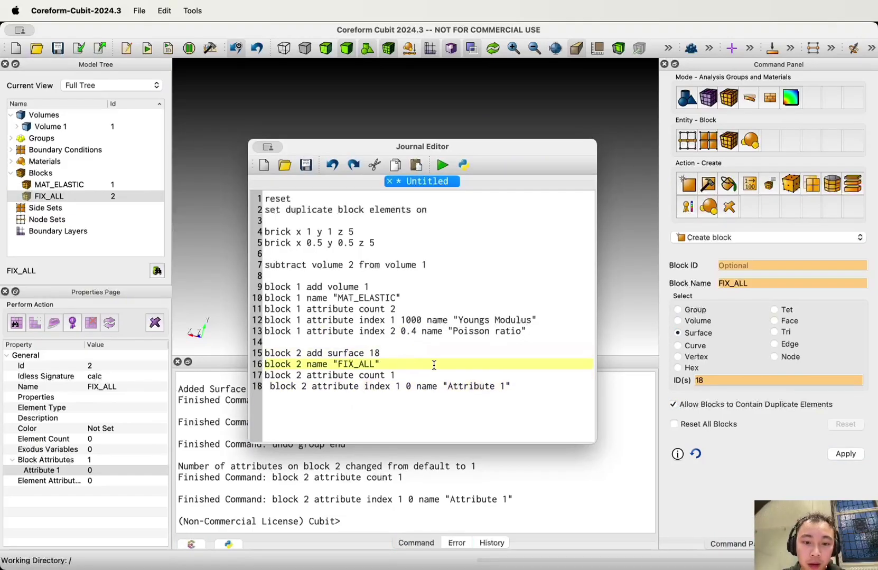
- Remove the leading space and the name "Attribute 1" clause from the script's block 2 attribute index line
{"action": "left_click", "coordinate": [270, 386]}
{"action": "key", "text": "BackSpace"}
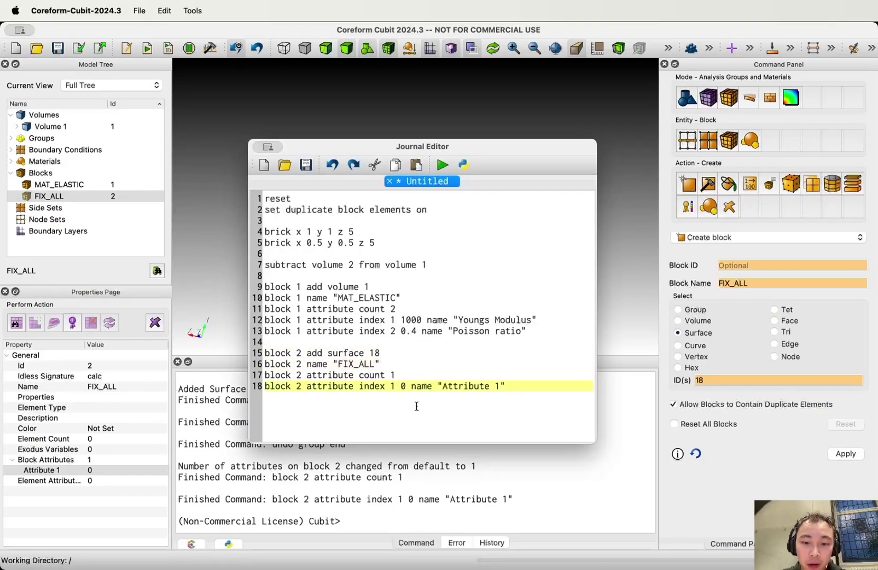
{"action": "left_click_drag", "start_coordinate": [411, 386], "coordinate": [520, 386]}
{"action": "key", "text": "BackSpace"}
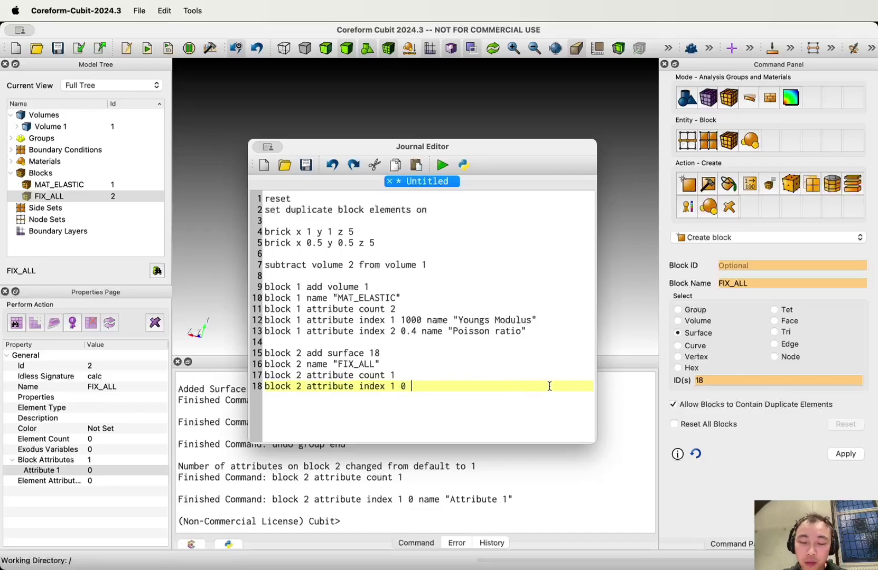
- Run the journal script and check the rebuilt FIX_ALL block's face and attribute on the model
{"action": "left_click", "coordinate": [444, 166]}
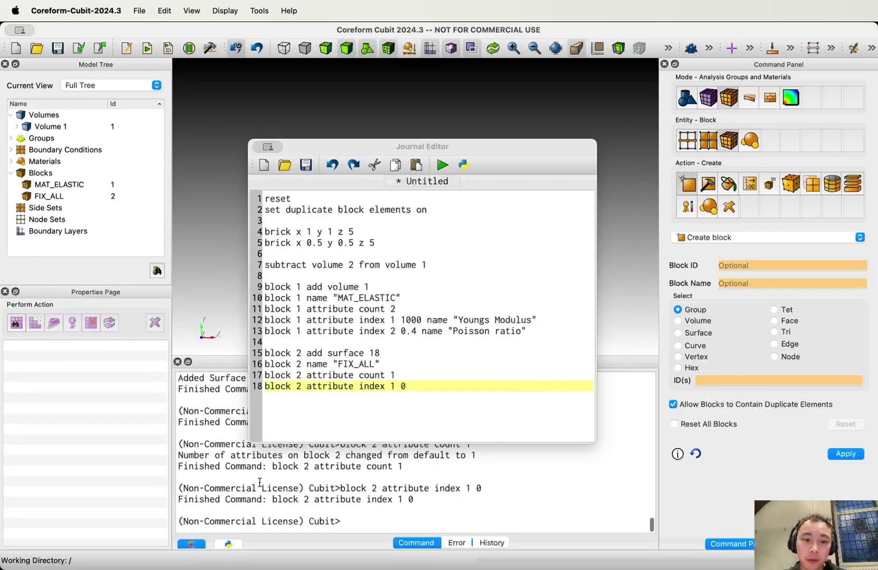
{"action": "left_click", "coordinate": [372, 505]}
{"action": "left_click_drag", "start_coordinate": [412, 241], "coordinate": [360, 248]}
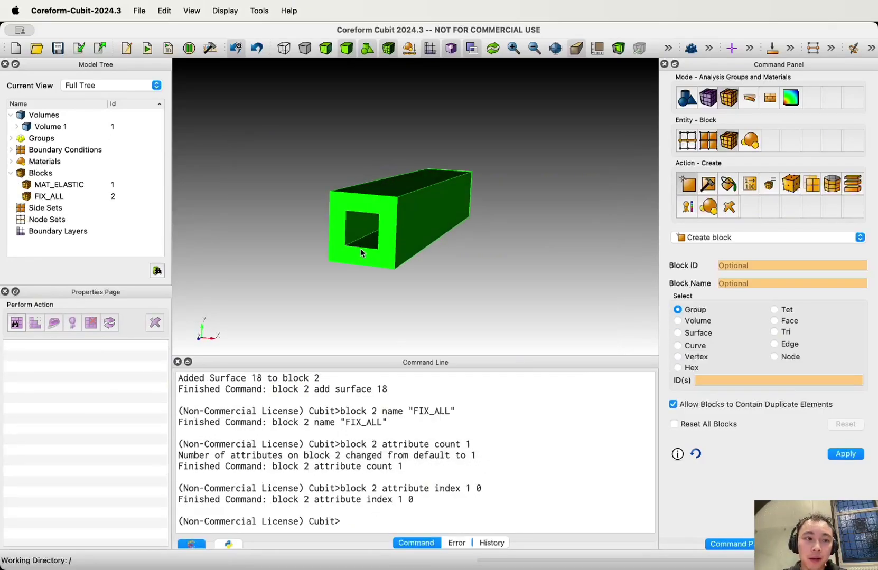
{"action": "left_click", "coordinate": [92, 196]}
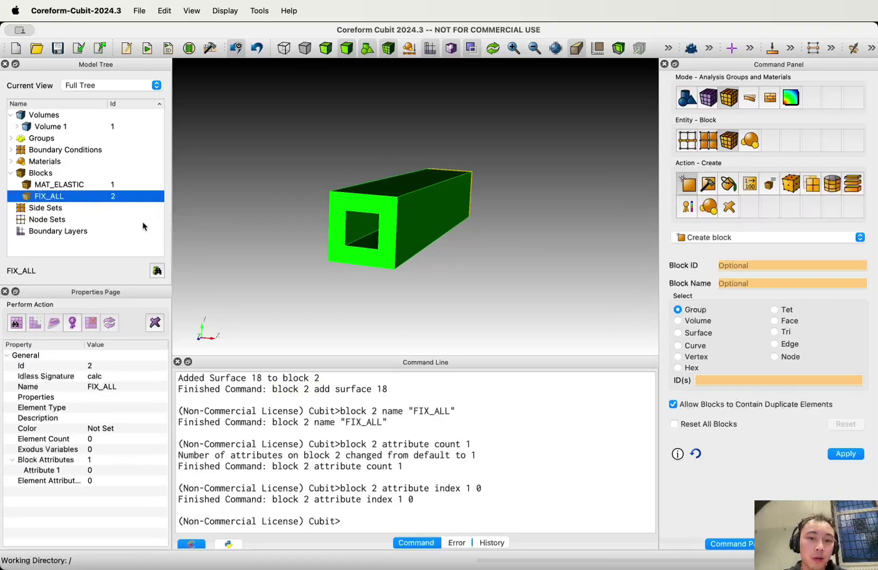
{"action": "left_click_drag", "start_coordinate": [461, 240], "coordinate": [427, 247]}
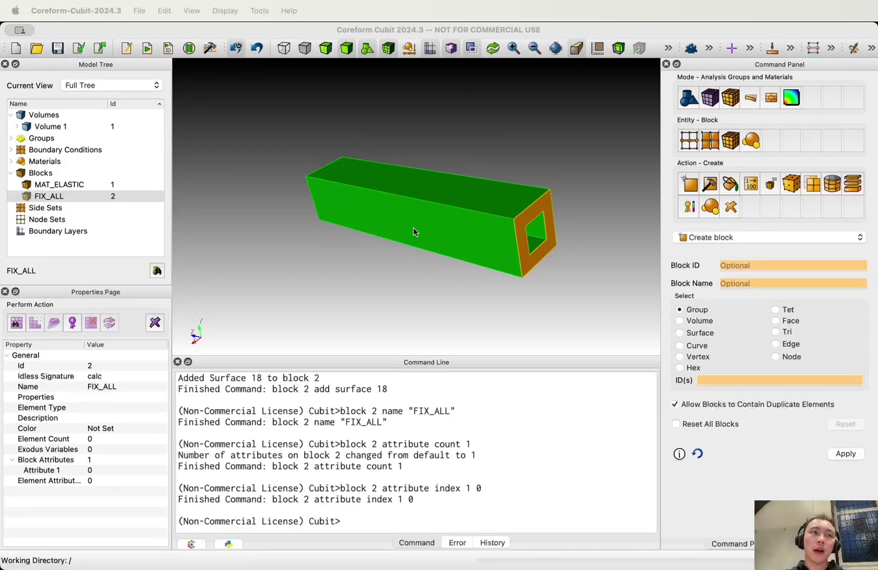
- Enlarge the model view and identify the surface ID of the hollow end face opposite the FIX_ALL face
{"action": "left_click", "coordinate": [341, 197]}
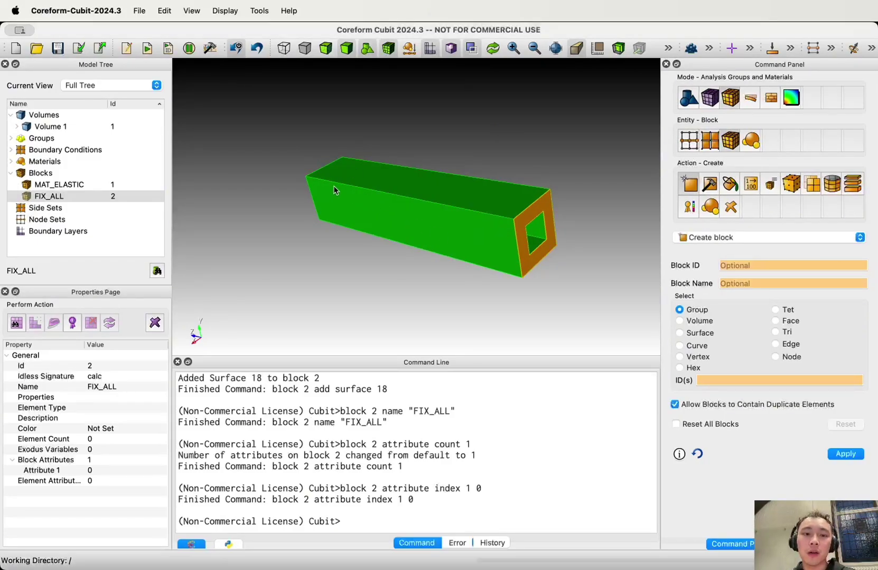
{"action": "left_click_drag", "start_coordinate": [338, 194], "coordinate": [481, 240]}
{"action": "left_click_drag", "start_coordinate": [292, 190], "coordinate": [357, 212]}
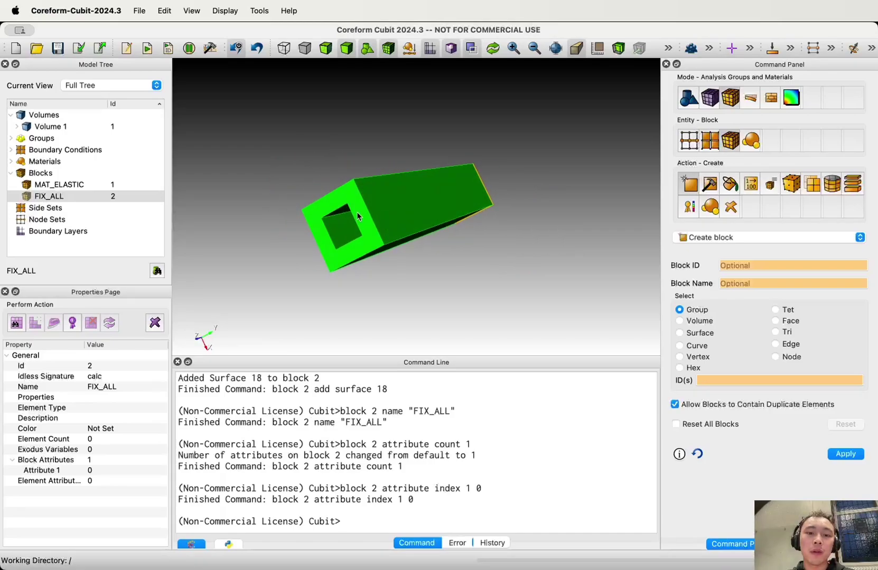
{"action": "left_click", "coordinate": [356, 212]}
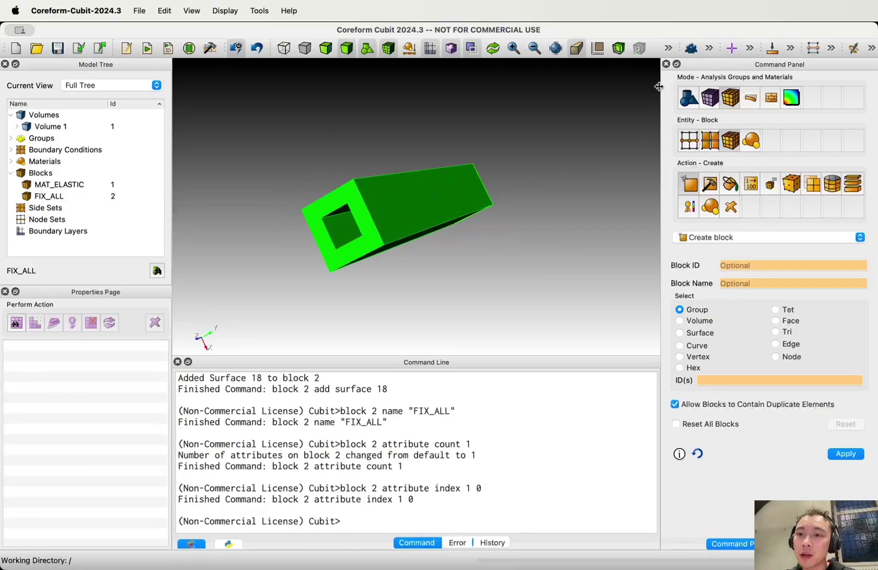
{"action": "left_click_drag", "start_coordinate": [660, 89], "coordinate": [708, 89]}
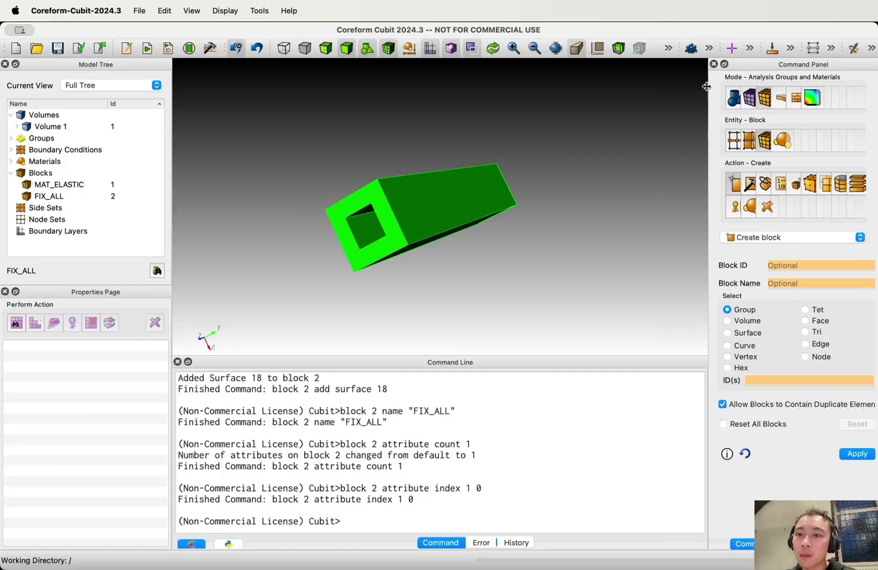
{"action": "left_click", "coordinate": [709, 48]}
{"action": "left_click", "coordinate": [648, 71]}
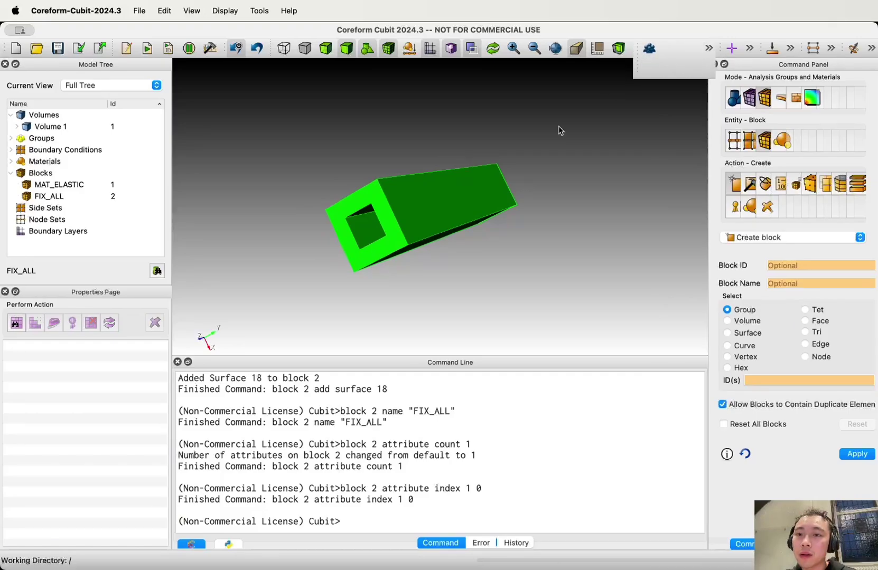
{"action": "left_click", "coordinate": [383, 212]}
{"action": "left_click_drag", "start_coordinate": [340, 510], "coordinate": [325, 510]}
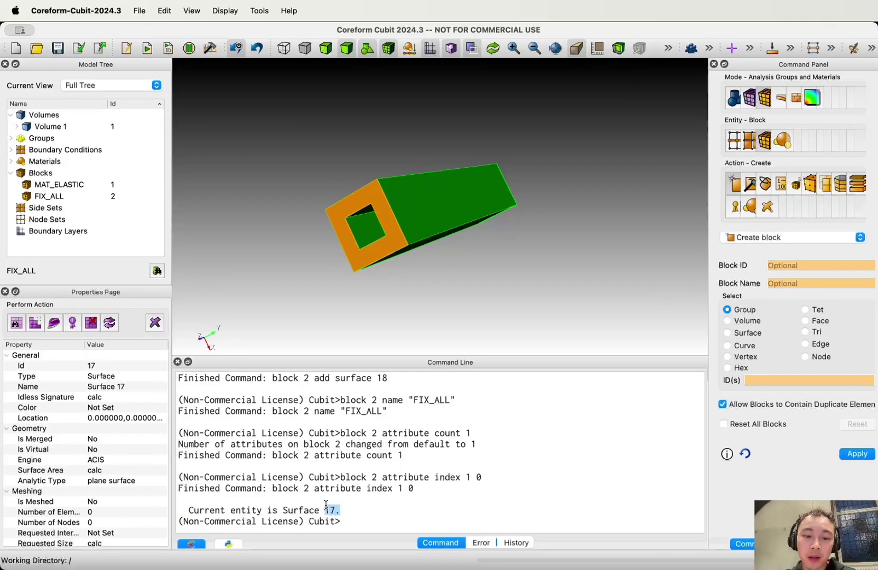
{"action": "left_click", "coordinate": [325, 510]}
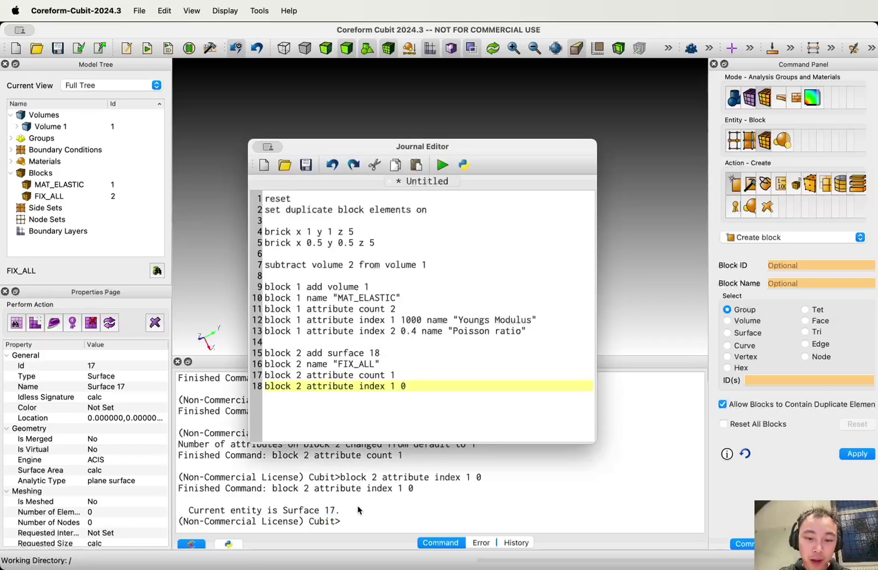
- Duplicate the four block 2 command lines at the end of the journal script, separated by a blank line
{"action": "left_click", "coordinate": [425, 375]}
{"action": "left_click_drag", "start_coordinate": [423, 387], "coordinate": [227, 357]}
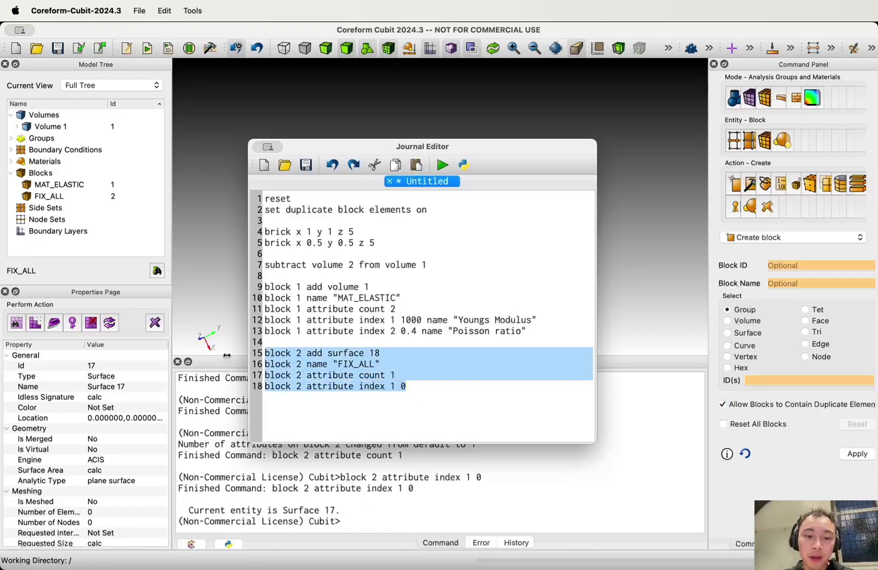
{"action": "key", "text": "super+c"}
{"action": "left_click", "coordinate": [454, 391]}
{"action": "key", "text": "Return"}
{"action": "key", "text": "super+v"}
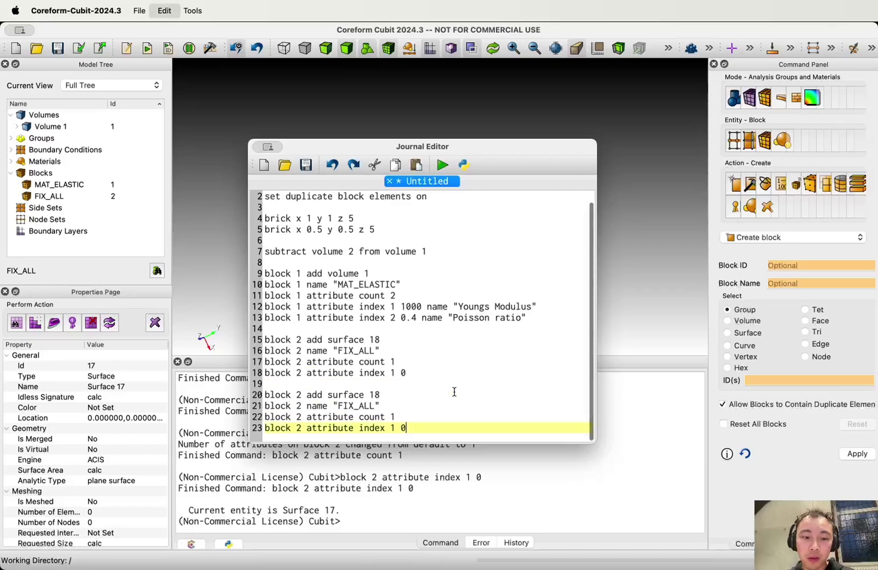
- Change the block number to 3 in all four of the duplicated command lines
{"action": "left_click", "coordinate": [300, 394]}
{"action": "key", "text": "BackSpace"}
{"action": "type", "text": "3"}
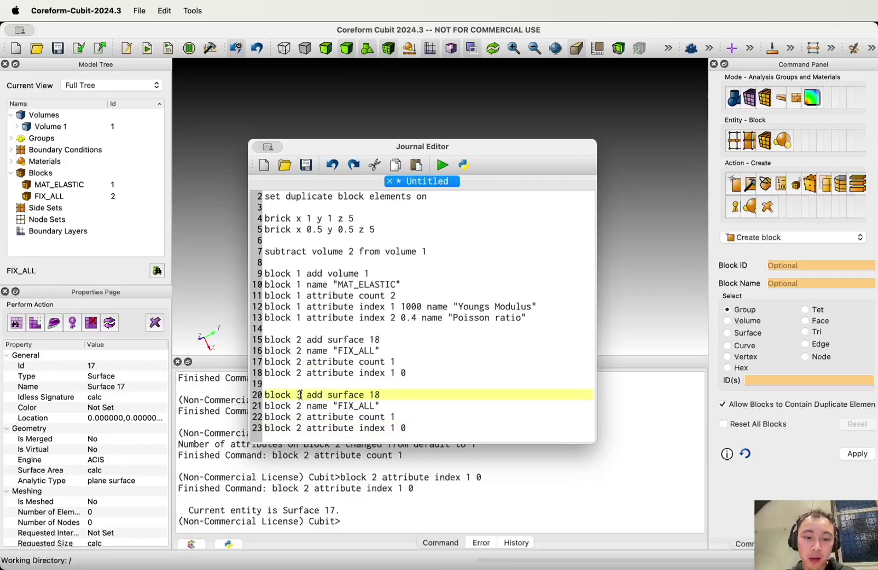
{"action": "key", "text": "Down"}
{"action": "key", "text": "BackSpace"}
{"action": "type", "text": "3"}
{"action": "key", "text": "Down"}
{"action": "key", "text": "BackSpace"}
{"action": "type", "text": "3"}
{"action": "key", "text": "Down"}
{"action": "key", "text": "BackSpace"}
{"action": "type", "text": "3"}
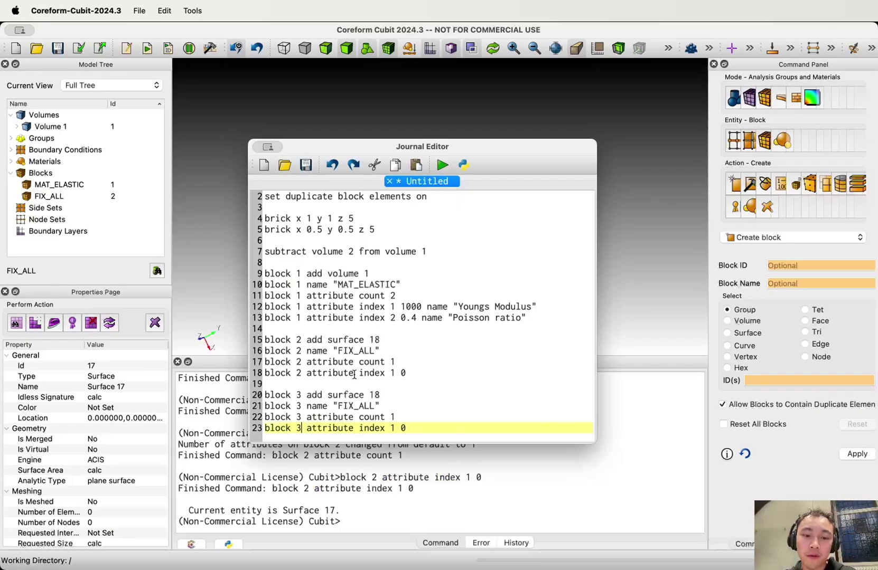
- In the script's block 3 commands, change the surface to 17 and the block name to "FORCE"
{"action": "left_click", "coordinate": [386, 395]}
{"action": "key", "text": "BackSpace"}
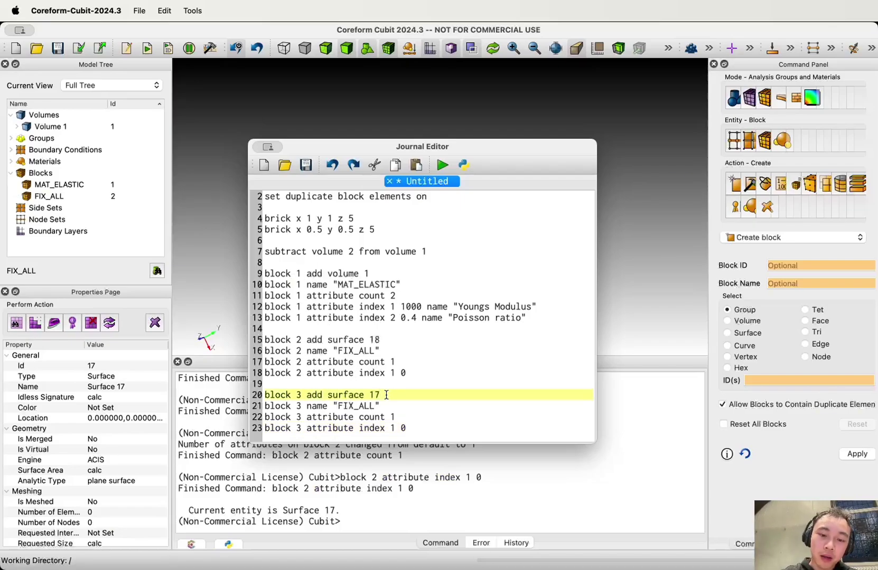
{"action": "left_click_drag", "start_coordinate": [374, 406], "coordinate": [335, 407]}
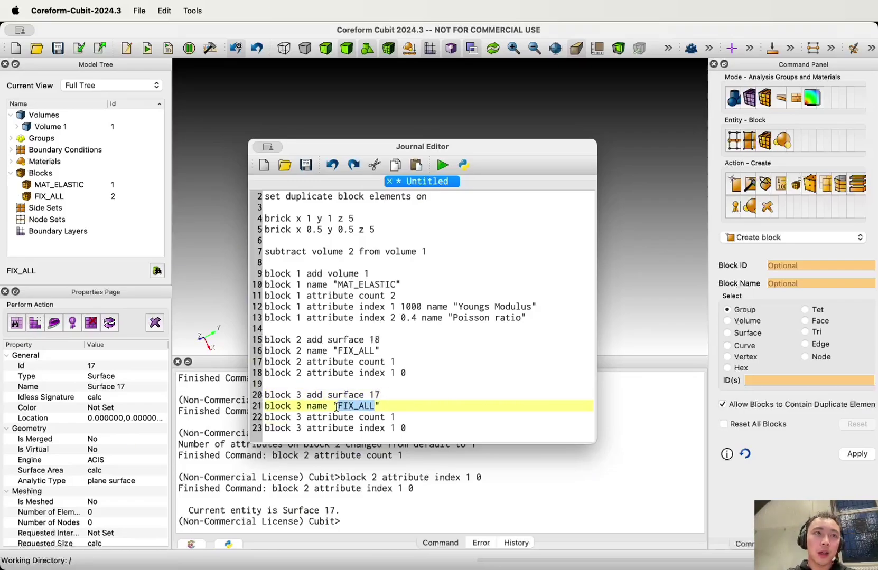
{"action": "type", "text": "FORCE"}
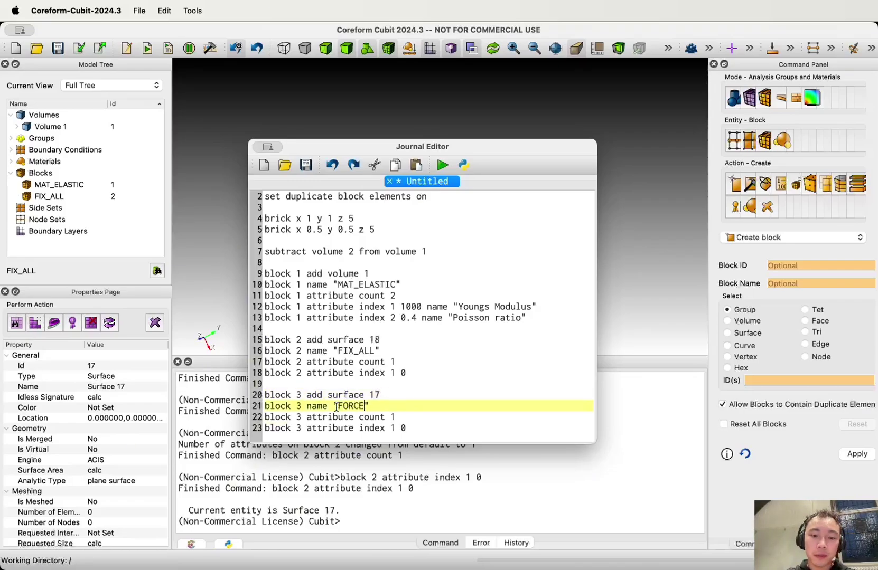
- Set block 3's attribute count to 3 in the script and add two copies of its attribute index line
{"action": "left_click", "coordinate": [396, 418]}
{"action": "key", "text": "BackSpace"}
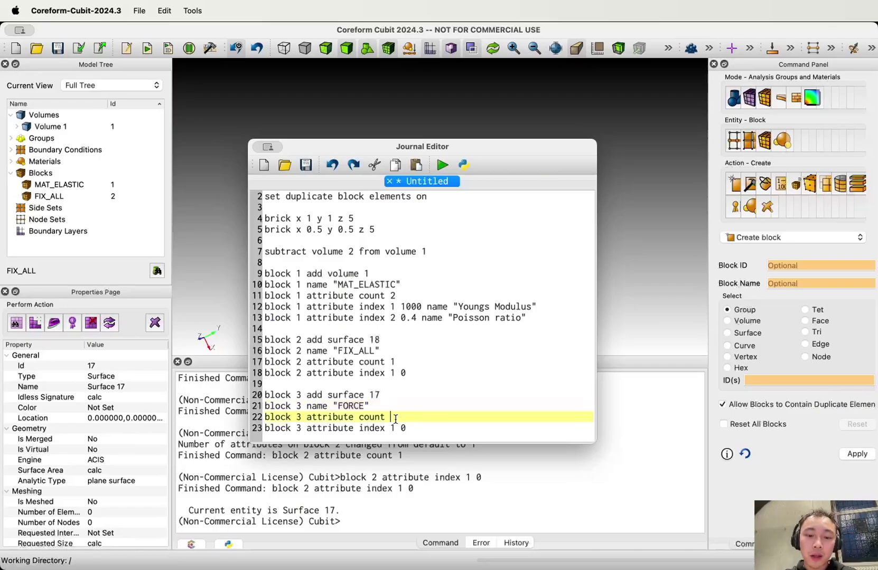
{"action": "left_click_drag", "start_coordinate": [407, 428], "coordinate": [259, 426]}
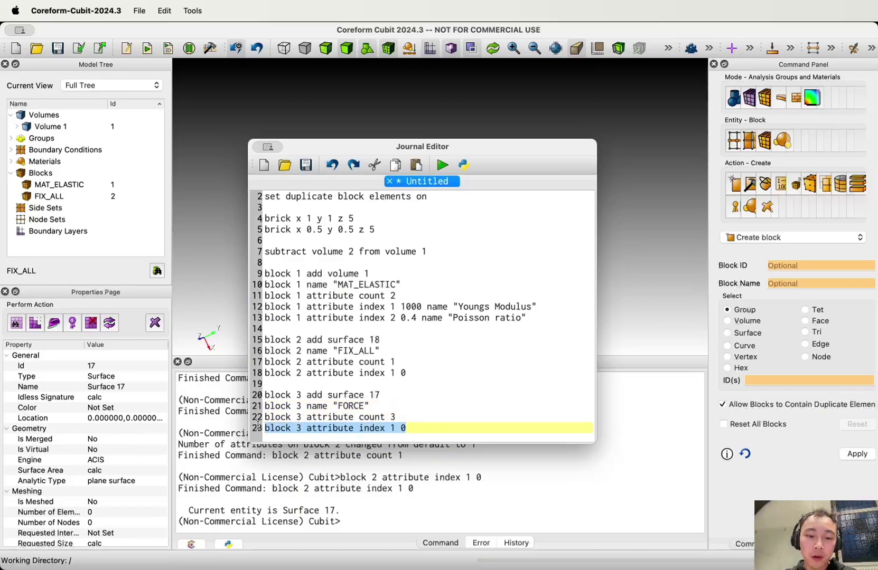
{"action": "key", "text": "super+c"}
{"action": "left_click", "coordinate": [423, 429]}
{"action": "key", "text": "Return"}
{"action": "key", "text": "super+v"}
{"action": "key", "text": "Return"}
{"action": "key", "text": "super+v"}
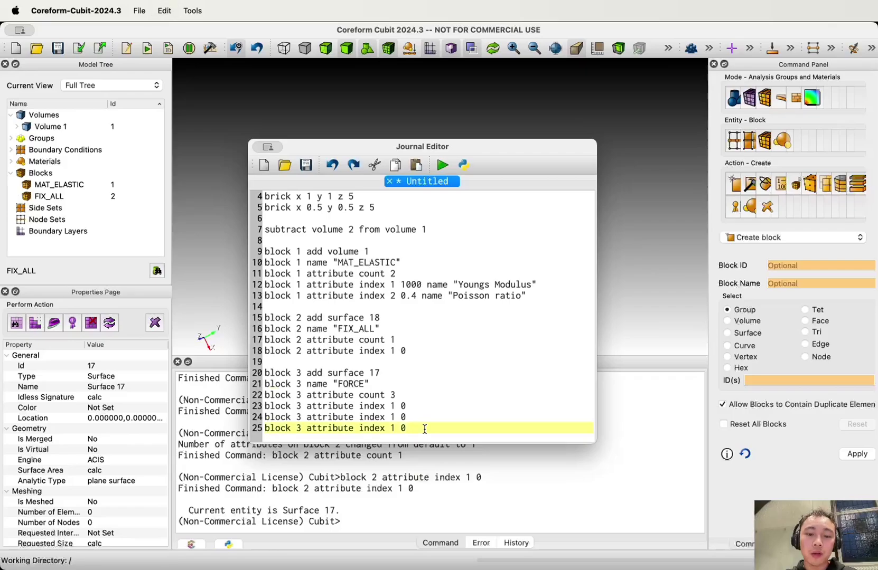
- Renumber the second and third block 3 attribute index lines to 2 and 3, and set attribute 2's value to 1
{"action": "left_click", "coordinate": [393, 417]}
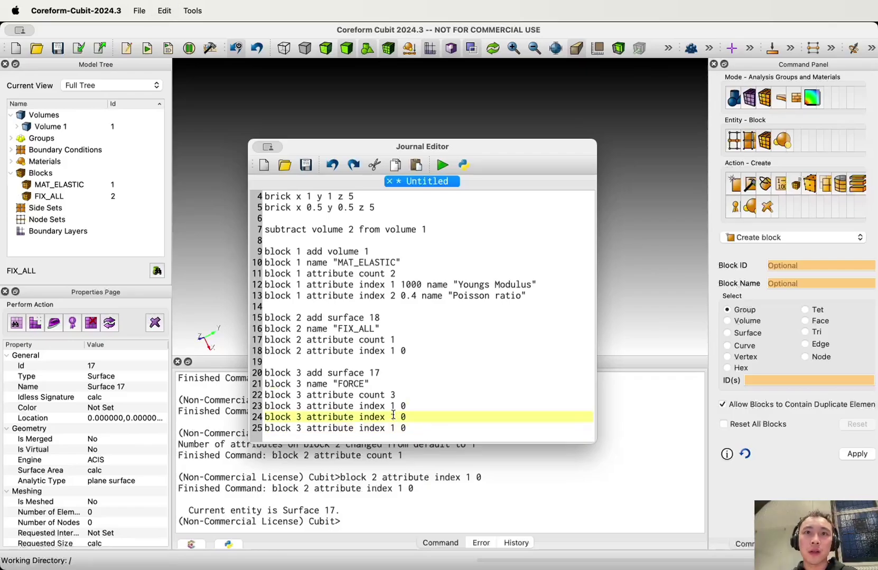
{"action": "left_click", "coordinate": [397, 428]}
{"action": "key", "text": "BackSpace"}
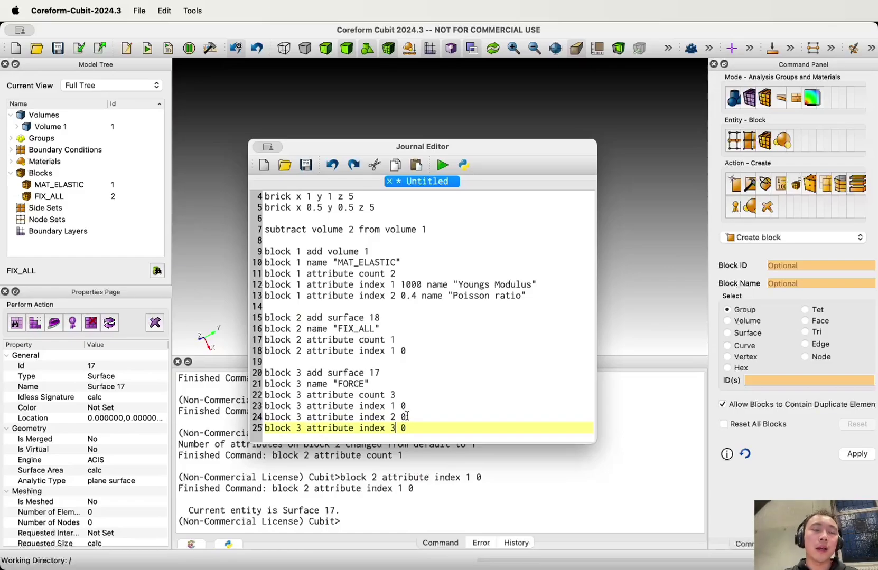
{"action": "left_click", "coordinate": [407, 416]}
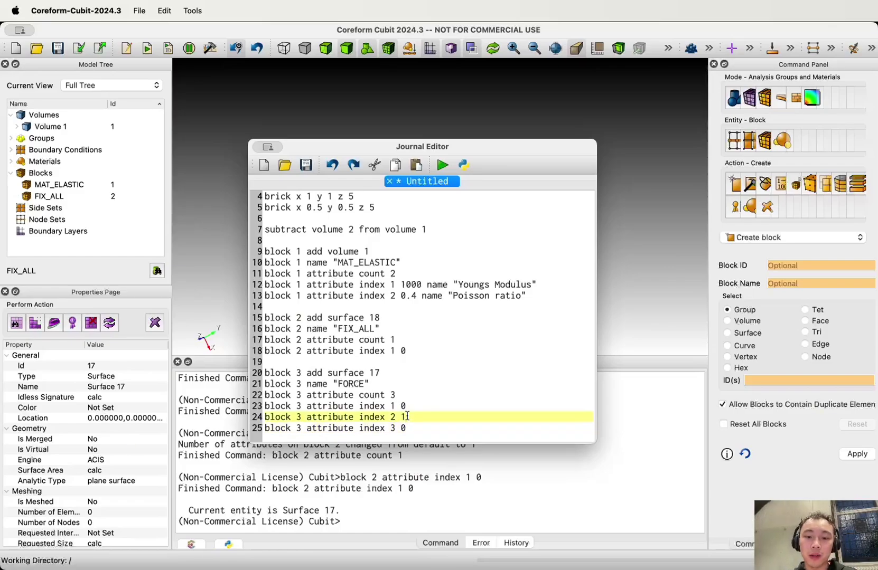
- Copy the name "Youngs Modulus" clause from block 1 to the end of all three block 3 attribute index lines, separated by a space
{"action": "left_click_drag", "start_coordinate": [427, 285], "coordinate": [547, 284]}
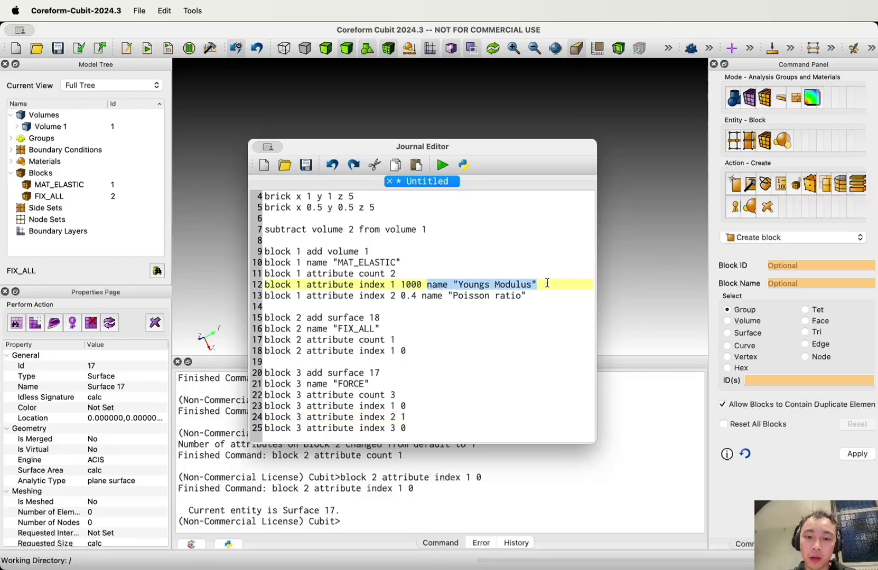
{"action": "key", "text": "super+c"}
{"action": "left_click", "coordinate": [419, 404]}
{"action": "key", "text": "super+v"}
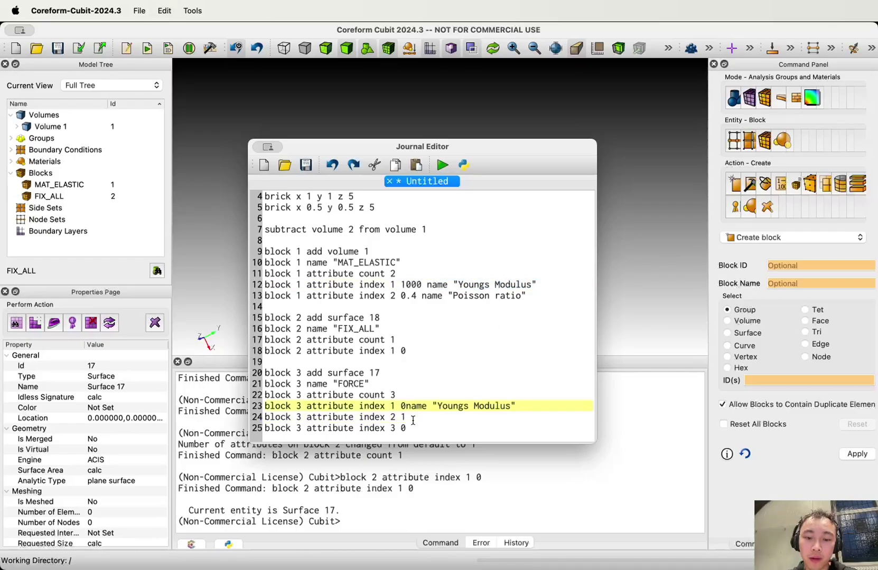
{"action": "key", "text": "Down"}
{"action": "key", "text": "super+v"}
{"action": "key", "text": "Down"}
{"action": "key", "text": "super+v"}
{"action": "left_click", "coordinate": [408, 405]}
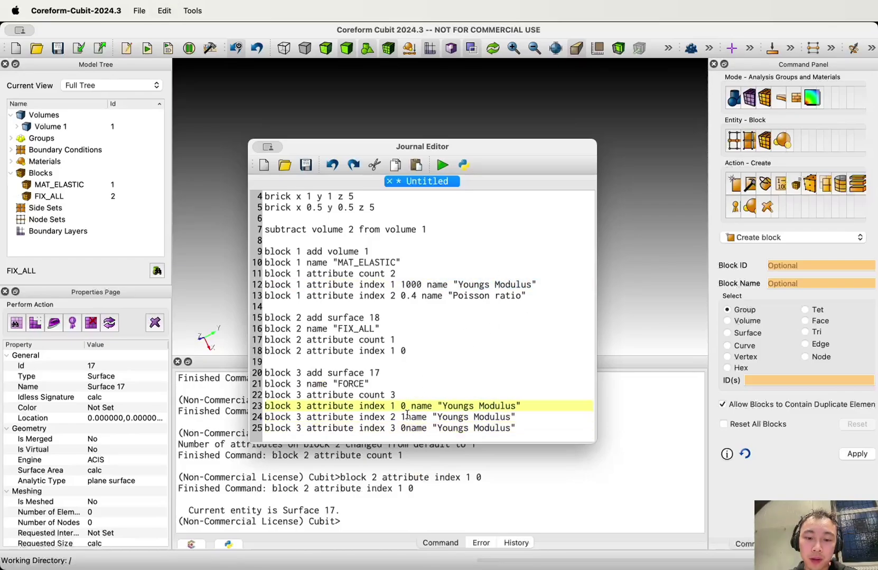
{"action": "left_click", "coordinate": [407, 417]}
{"action": "left_click", "coordinate": [407, 428]}
- Change the name of block 3's first attribute in the script to "X component"
{"action": "left_click_drag", "start_coordinate": [442, 405], "coordinate": [513, 403]}
{"action": "key", "text": "BackSpace"}
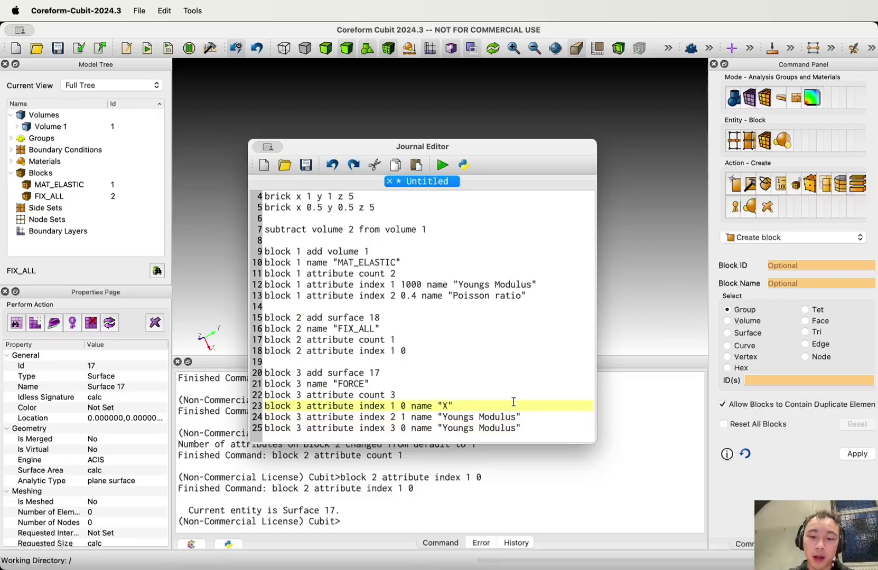
{"action": "type", "text": "X compo"}
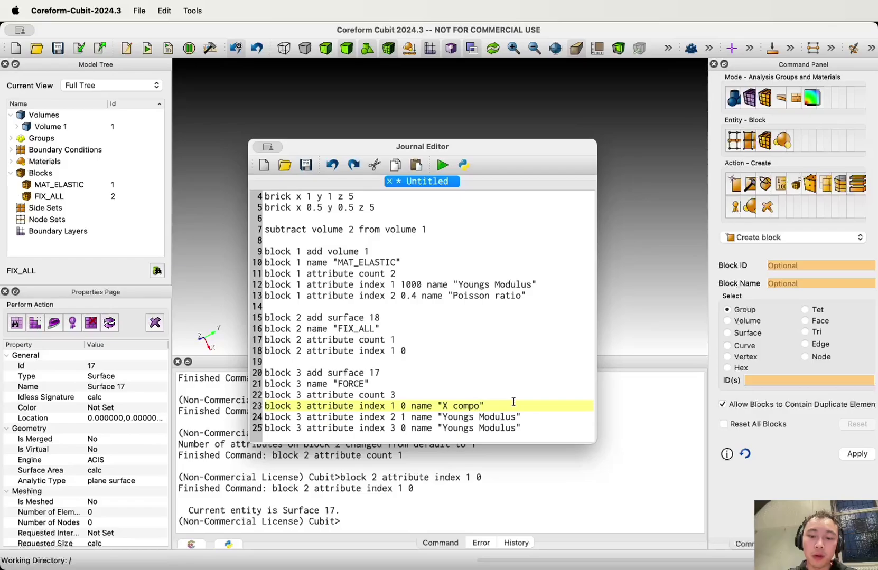
{"action": "type", "text": "nent"}
- Change the names of block 3's second and third attributes in the script to "Y component" and "Z component"
{"action": "left_click_drag", "start_coordinate": [442, 406], "coordinate": [496, 405]}
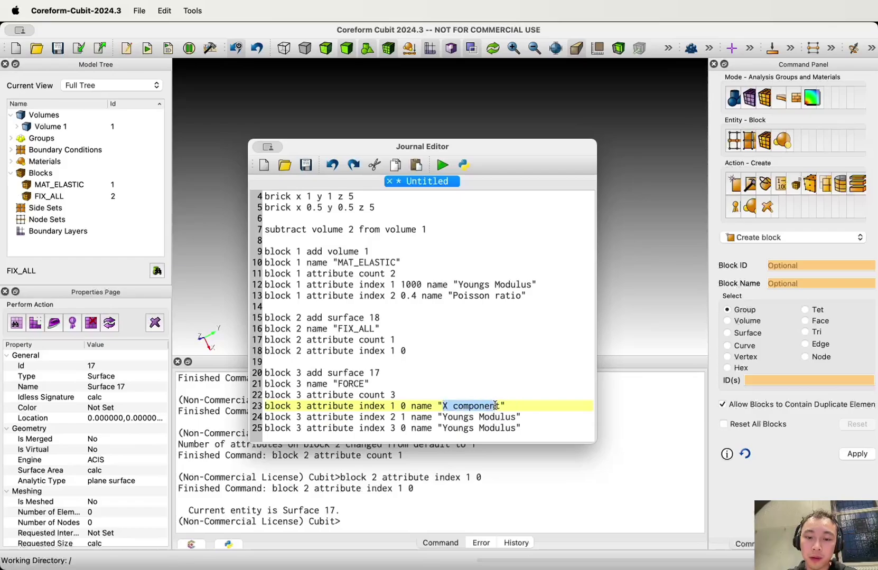
{"action": "left_click_drag", "start_coordinate": [443, 417], "coordinate": [515, 416]}
{"action": "key", "text": "super+v"}
{"action": "left_click_drag", "start_coordinate": [443, 428], "coordinate": [515, 428]}
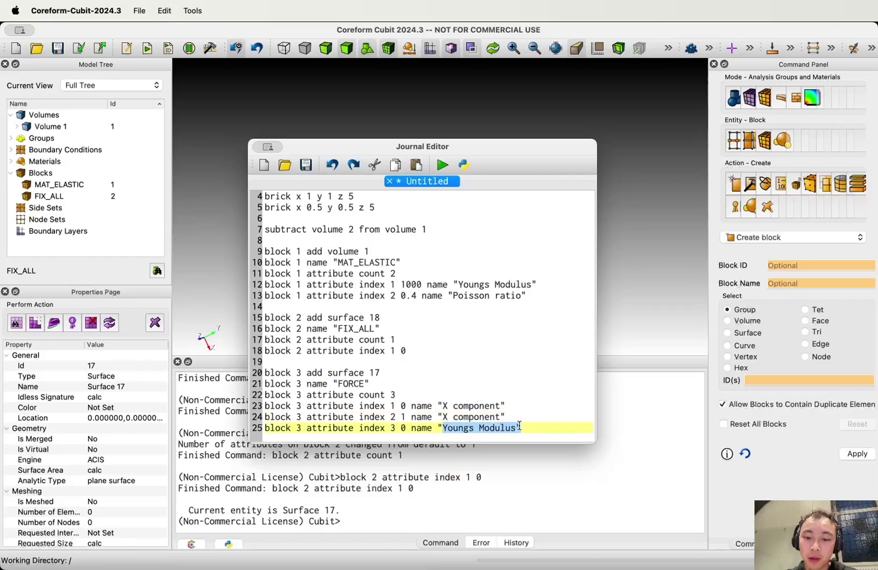
{"action": "key", "text": "super+v"}
{"action": "left_click", "coordinate": [448, 416]}
{"action": "key", "text": "BackSpace"}
{"action": "type", "text": "Y"}
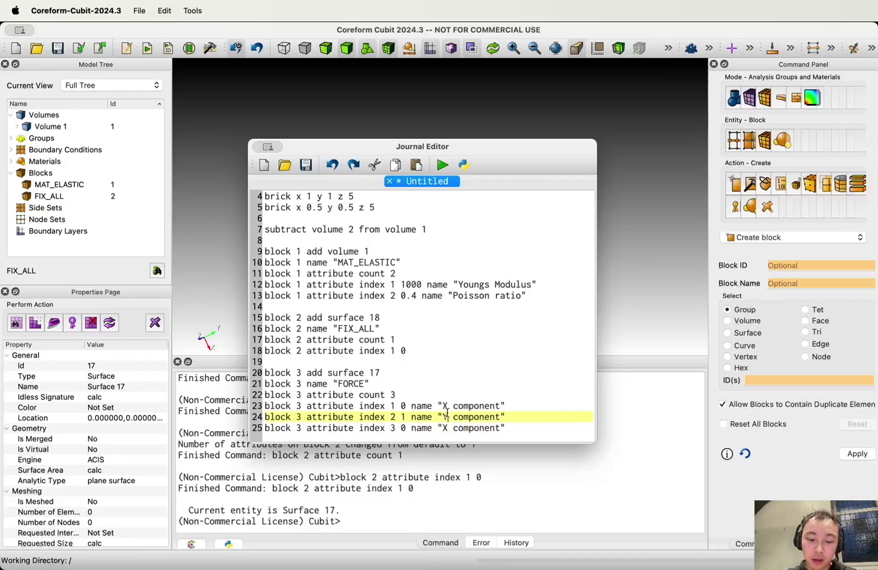
{"action": "left_click", "coordinate": [447, 428]}
{"action": "key", "text": "BackSpace"}
{"action": "type", "text": "Z"}
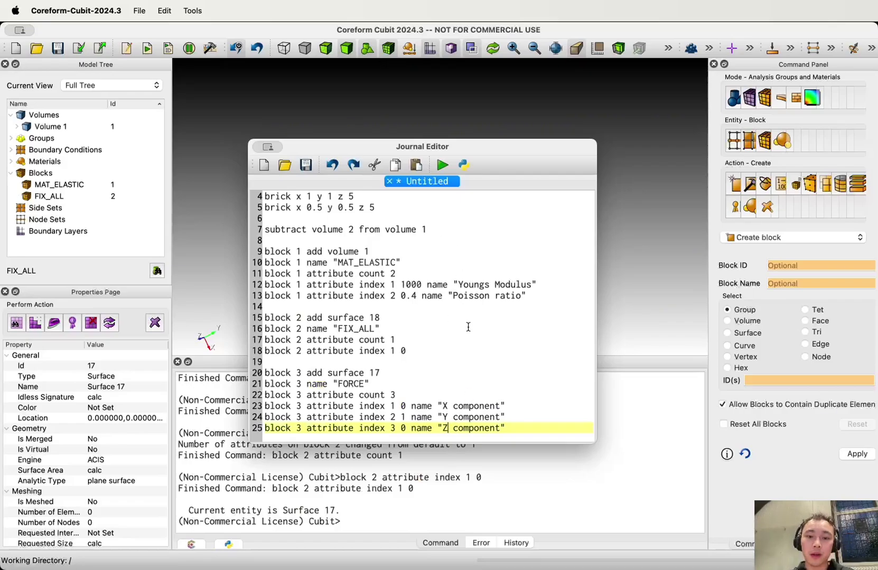
- Run the journal script and examine the FORCE block's surface and attributes in the model
{"action": "left_click", "coordinate": [443, 166]}
{"action": "left_click", "coordinate": [408, 95]}
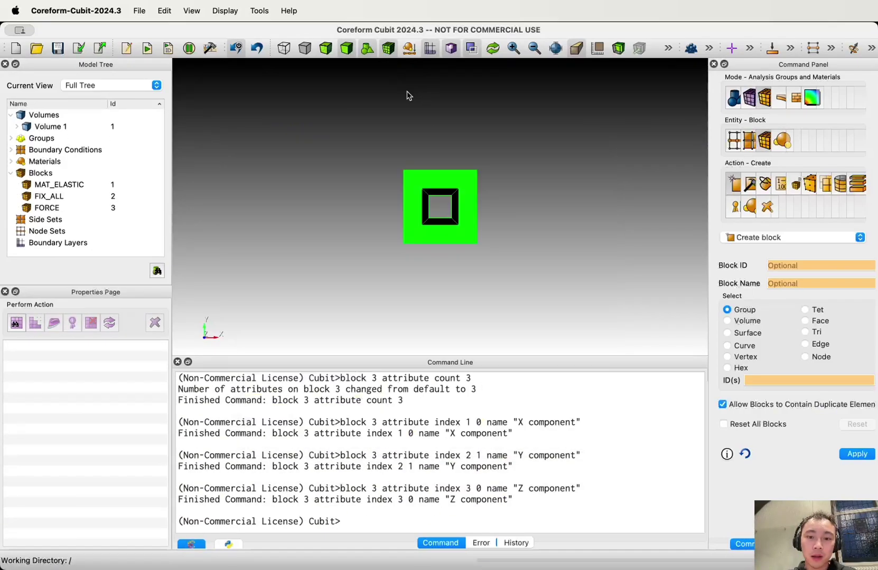
{"action": "left_click", "coordinate": [77, 209]}
{"action": "left_click_drag", "start_coordinate": [472, 226], "coordinate": [354, 237]}
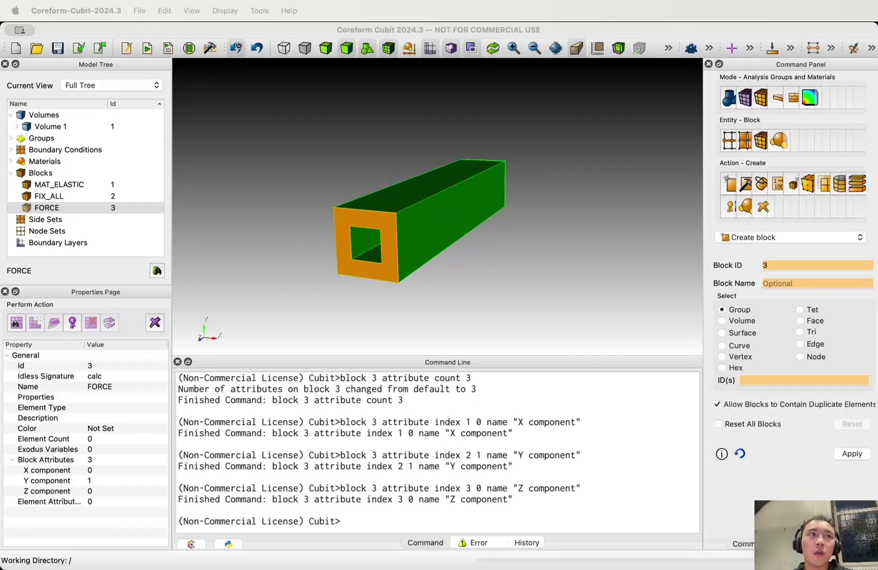
- Apply the Tetmesh volume meshing scheme to all volumes
{"action": "left_click", "coordinate": [704, 95]}
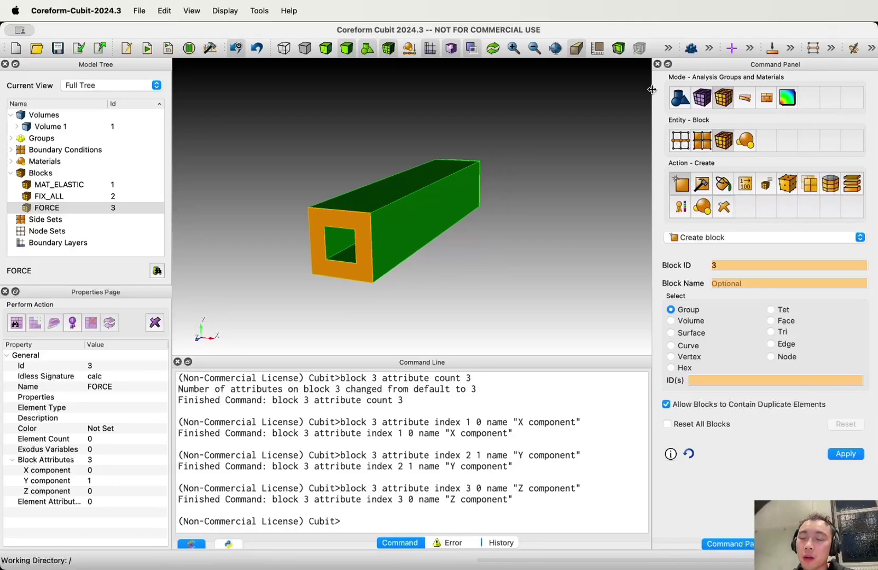
{"action": "left_click", "coordinate": [710, 97]}
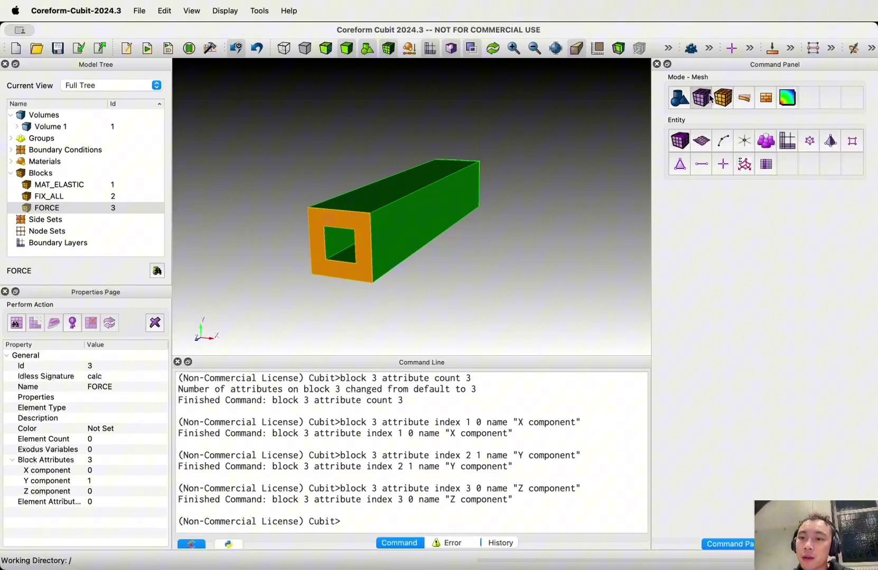
{"action": "left_click", "coordinate": [682, 139]}
{"action": "left_click", "coordinate": [702, 207]}
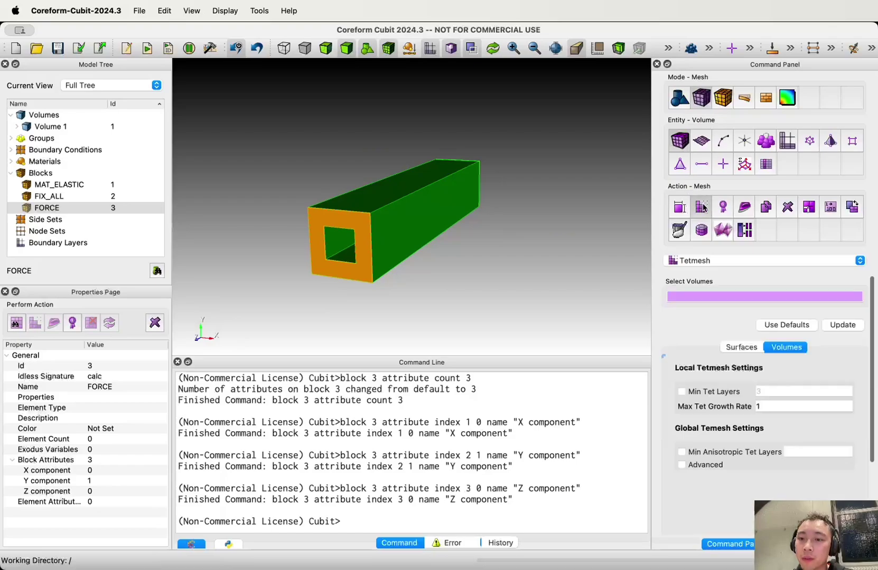
{"action": "left_click", "coordinate": [708, 260]}
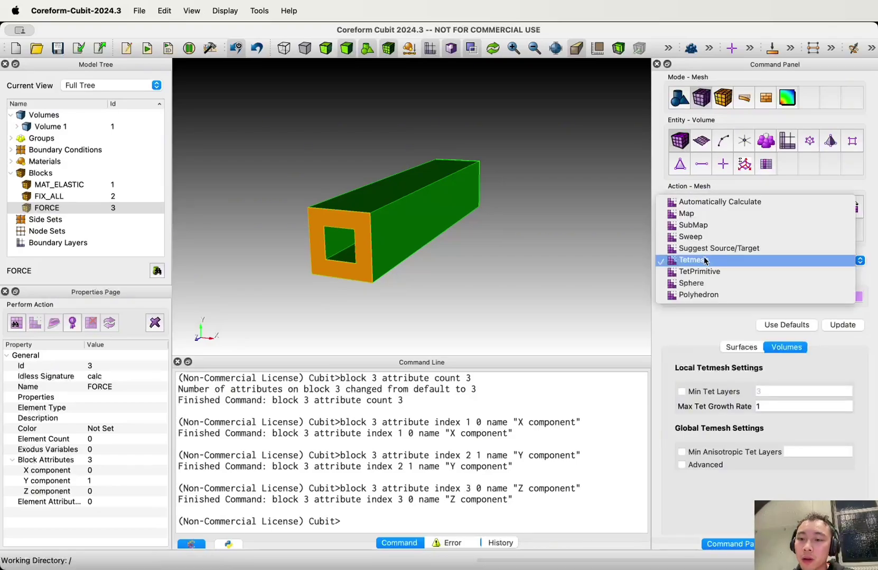
{"action": "left_click", "coordinate": [704, 260]}
{"action": "left_click", "coordinate": [690, 298]}
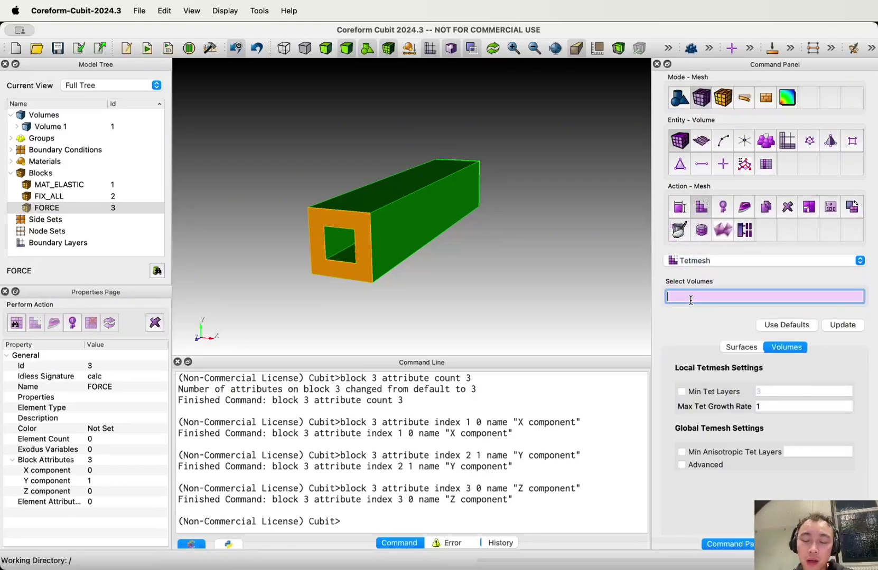
{"action": "left_click", "coordinate": [706, 262]}
{"action": "left_click", "coordinate": [706, 265]}
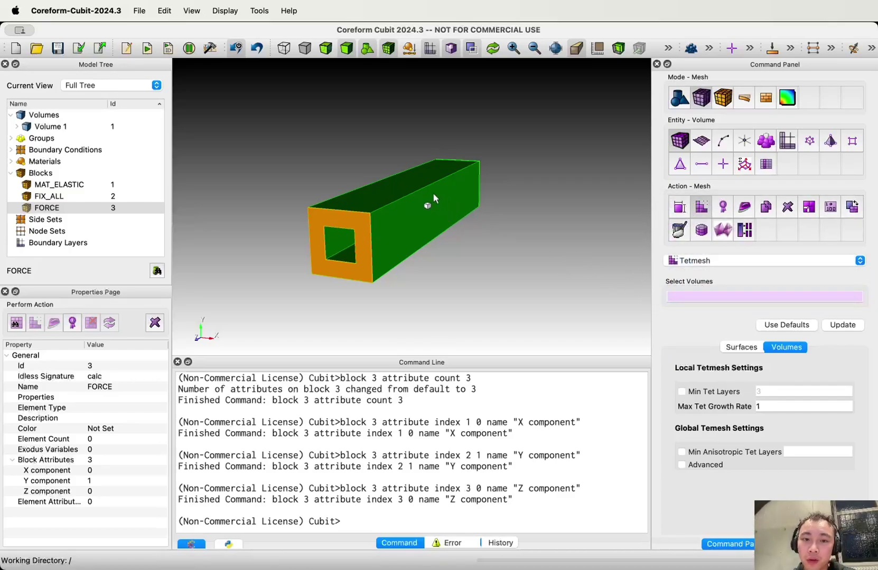
{"action": "left_click", "coordinate": [426, 206]}
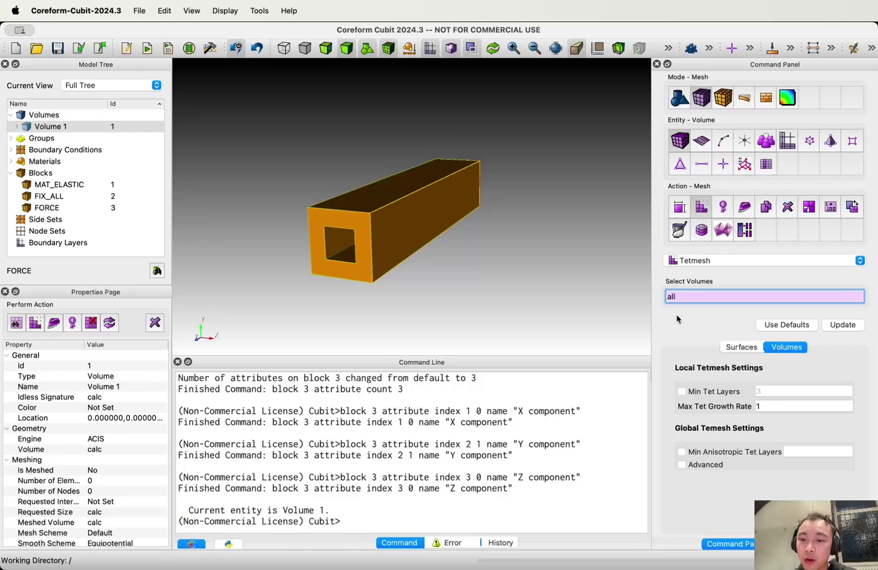
{"action": "scroll", "coordinate": [724, 343], "scroll_direction": "down", "scroll_amount": 5}
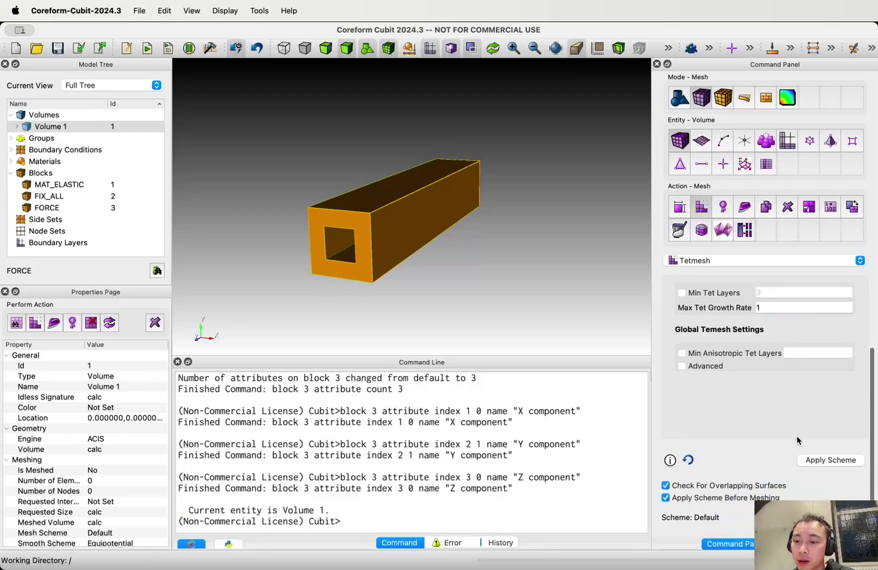
{"action": "left_click", "coordinate": [814, 460]}
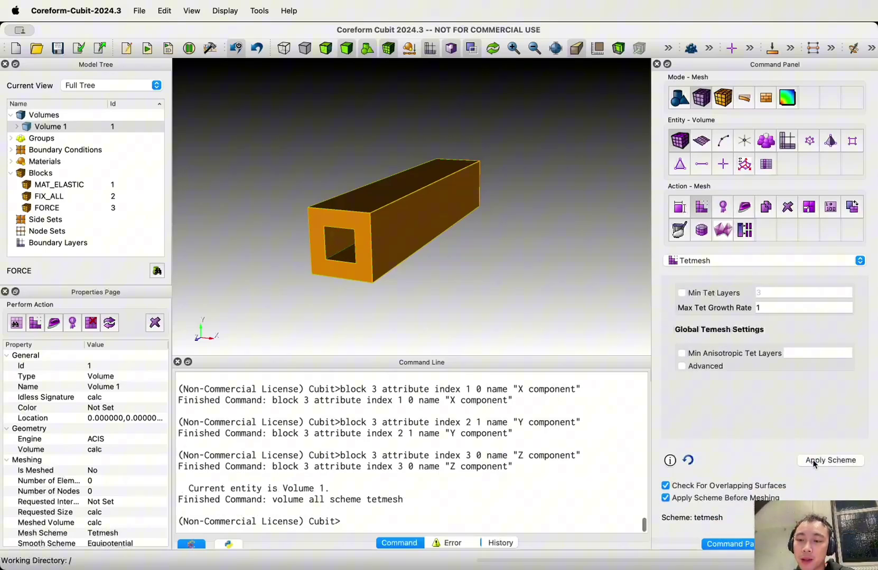
- Apply automatic sizing with an auto factor of 8 to all volumes and generate the mesh
{"action": "left_click", "coordinate": [680, 207]}
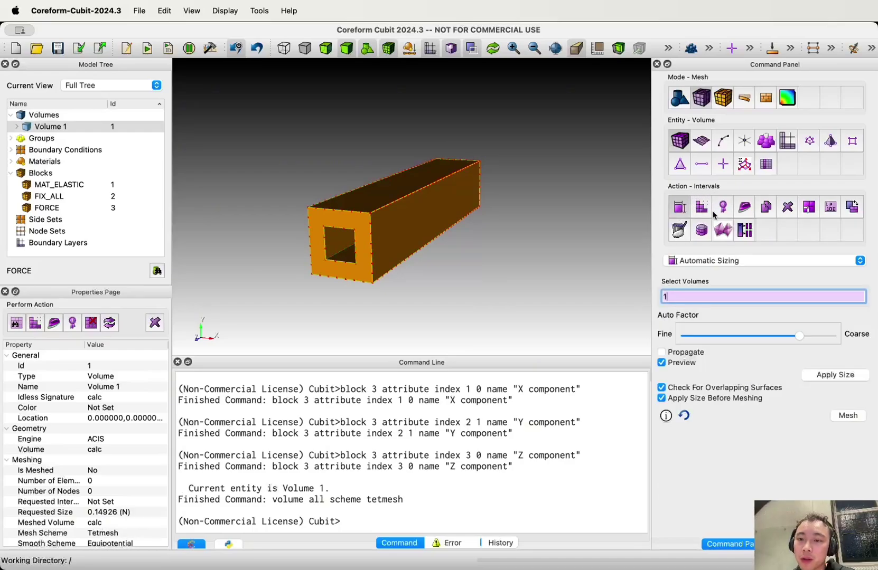
{"action": "left_click", "coordinate": [716, 262]}
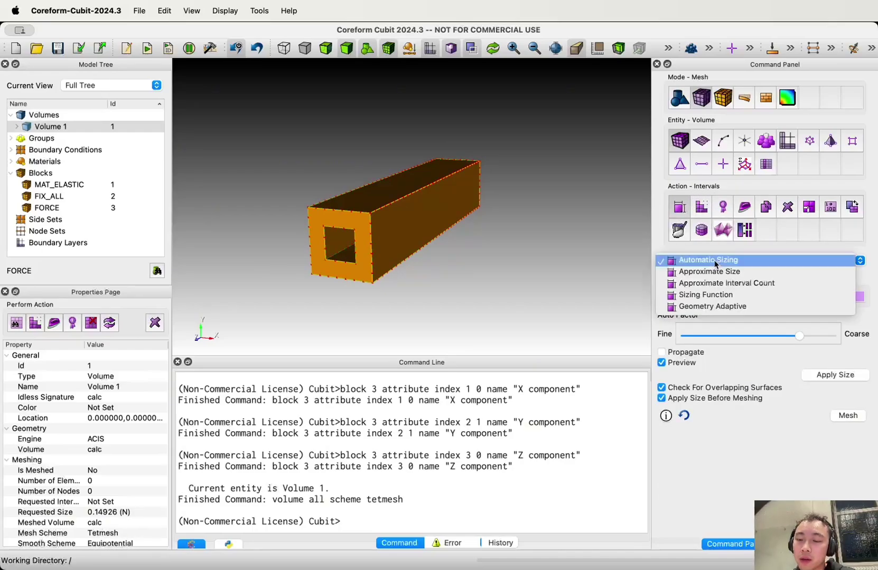
{"action": "left_click", "coordinate": [715, 261]}
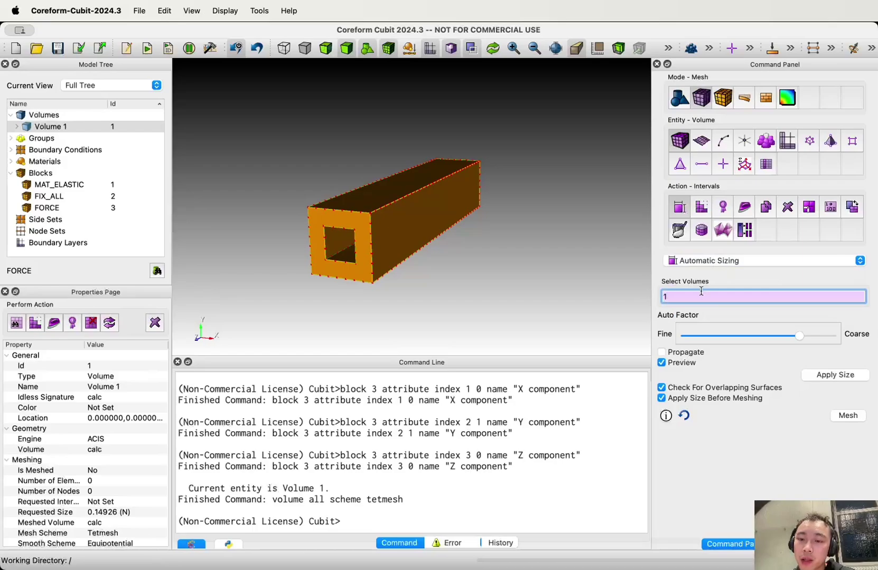
{"action": "key", "text": "Return"}
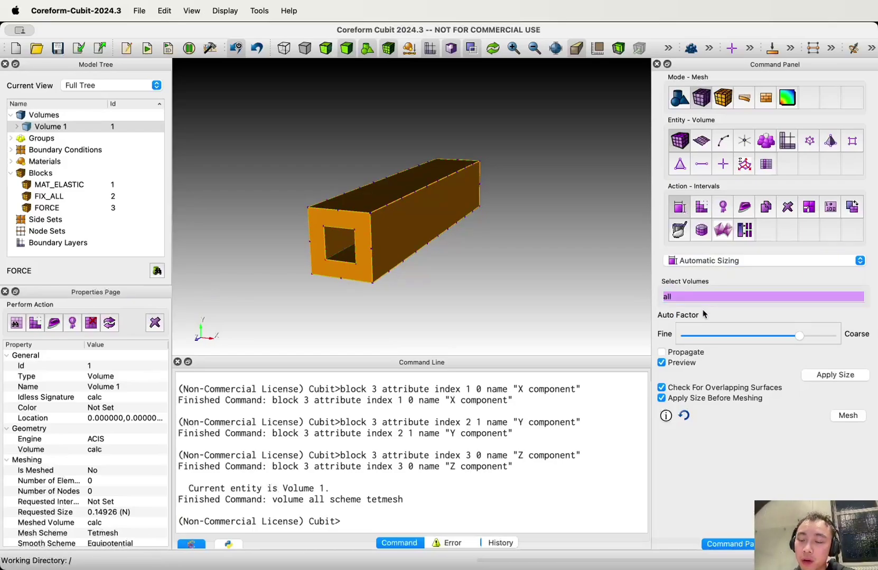
{"action": "mouse_move", "coordinate": [799, 342]}
{"action": "left_mouse_down"}
{"action": "mouse_move", "coordinate": [765, 343]}
{"action": "mouse_move", "coordinate": [798, 342]}
{"action": "left_mouse_up"}
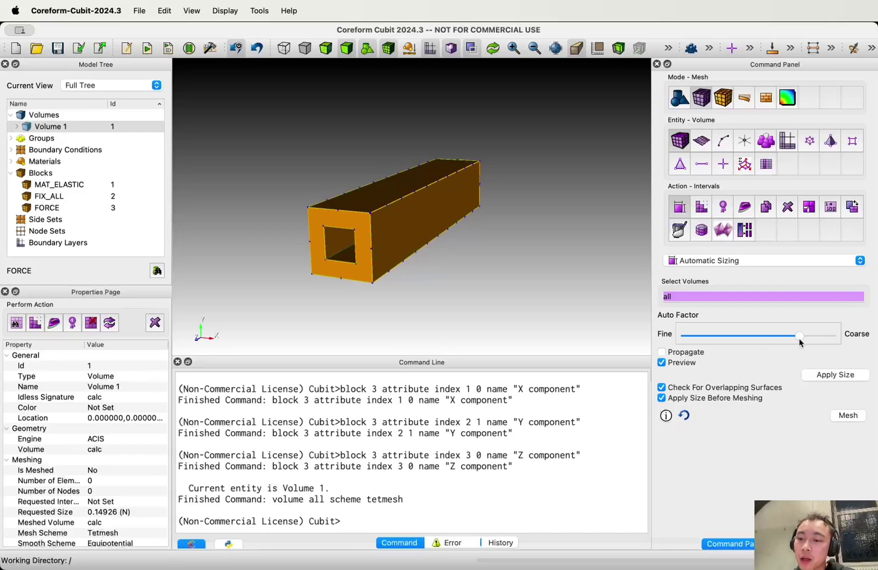
{"action": "left_click", "coordinate": [831, 375]}
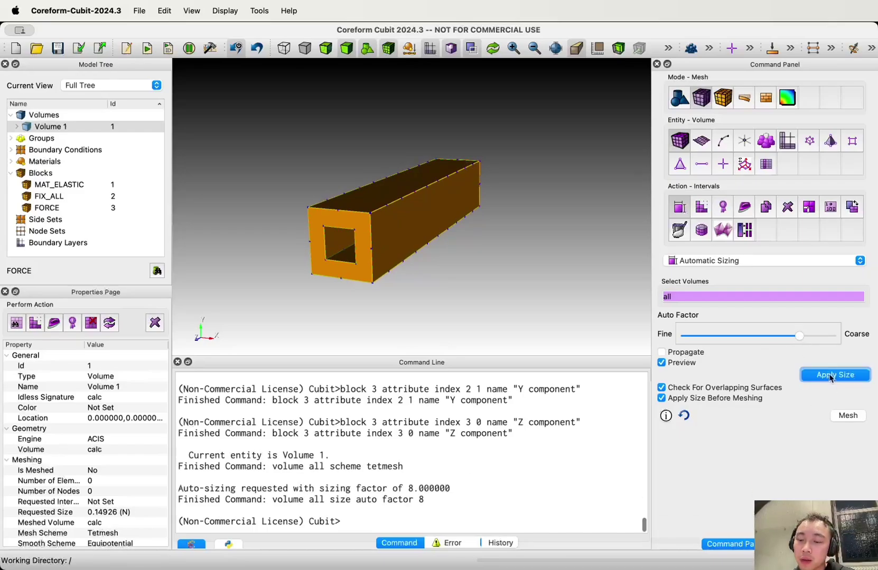
{"action": "left_click", "coordinate": [846, 417]}
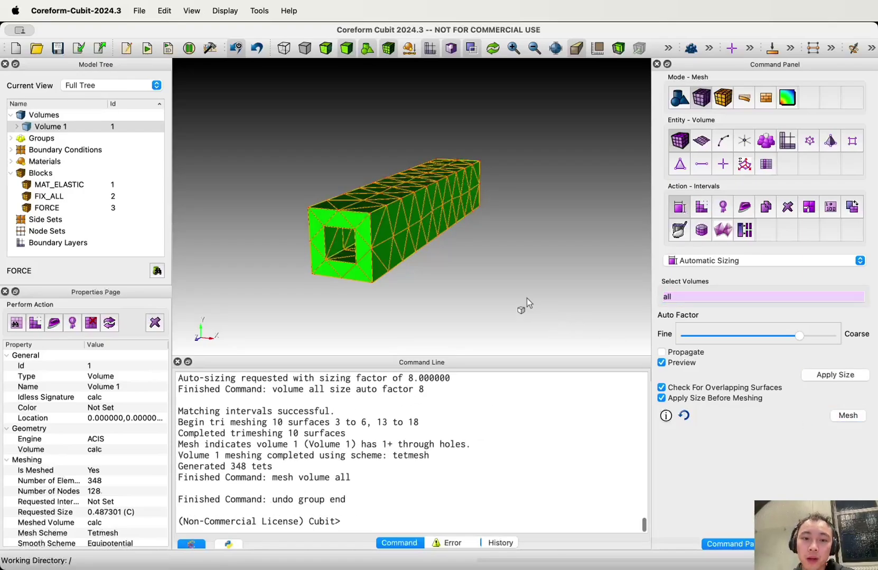
{"action": "left_click_drag", "start_coordinate": [390, 208], "coordinate": [423, 205]}
- Copy the executed command "volume all scheme tetmesh" to the end of the journal script, after a blank line
{"action": "scroll", "coordinate": [378, 445], "scroll_direction": "up", "scroll_amount": 3}
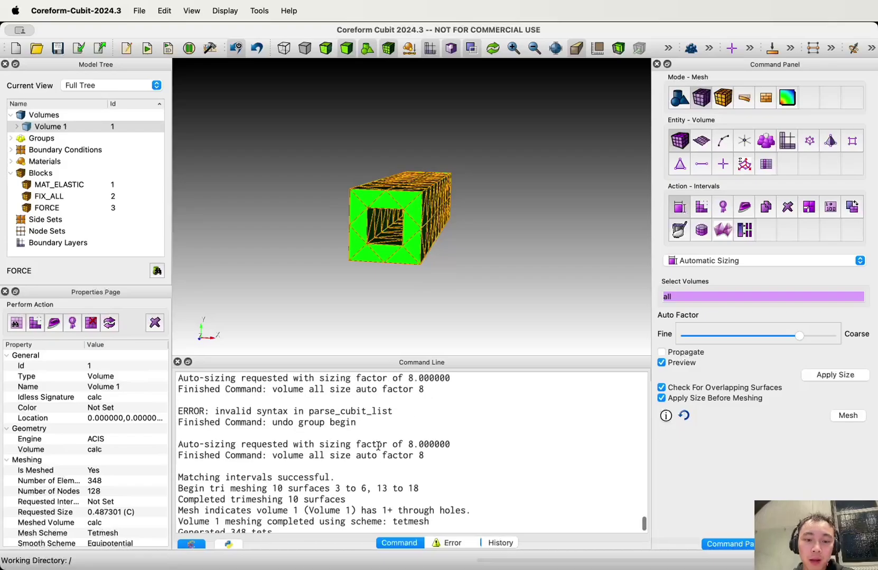
{"action": "scroll", "coordinate": [378, 445], "scroll_direction": "up", "scroll_amount": 2}
{"action": "left_click_drag", "start_coordinate": [414, 416], "coordinate": [273, 407]}
{"action": "key", "text": "super+c"}
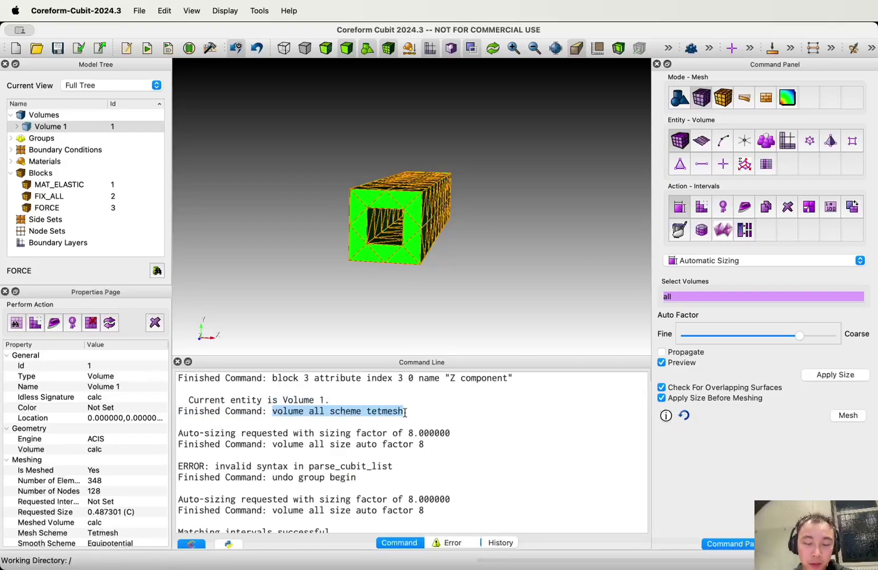
{"action": "key", "text": "super+grave"}
{"action": "left_click", "coordinate": [541, 400]}
{"action": "key", "text": "Return"}
{"action": "key", "text": "super+v"}
- Copy the executed command "volume all size auto factor 8" onto a new last line of the journal script
{"action": "left_click", "coordinate": [415, 482]}
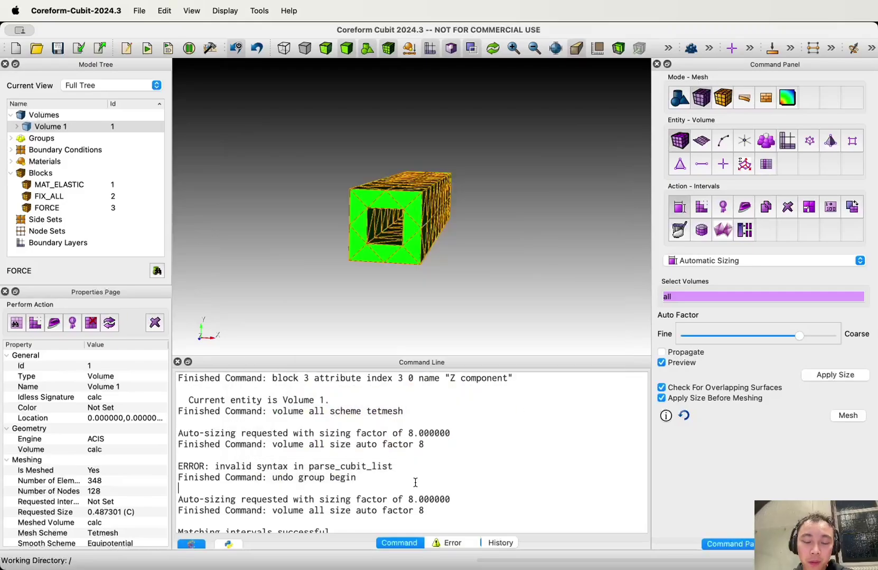
{"action": "left_click_drag", "start_coordinate": [428, 511], "coordinate": [272, 512]}
{"action": "key", "text": "super+c"}
{"action": "key", "text": "super+grave"}
{"action": "key", "text": "Return"}
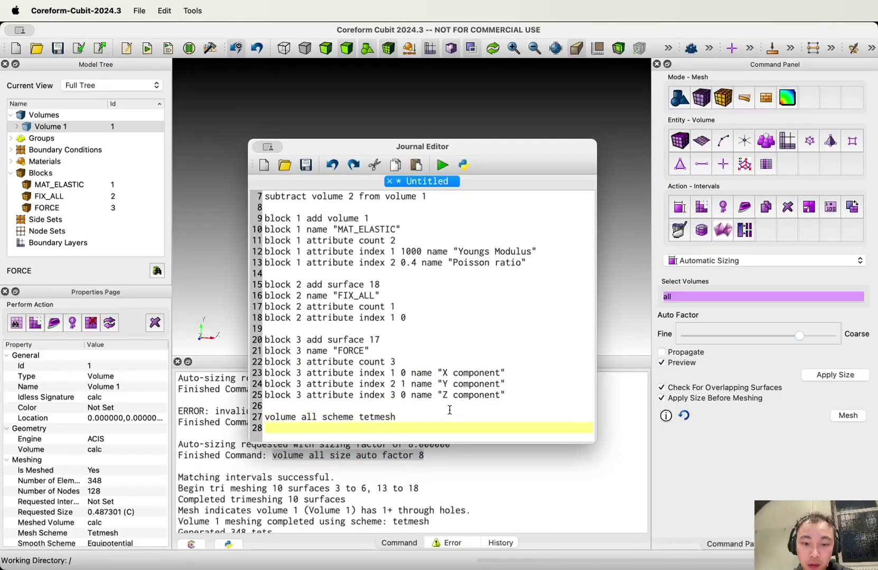
{"action": "key", "text": "super+v"}
{"action": "left_click", "coordinate": [417, 466]}
{"action": "key", "text": "super+v"}
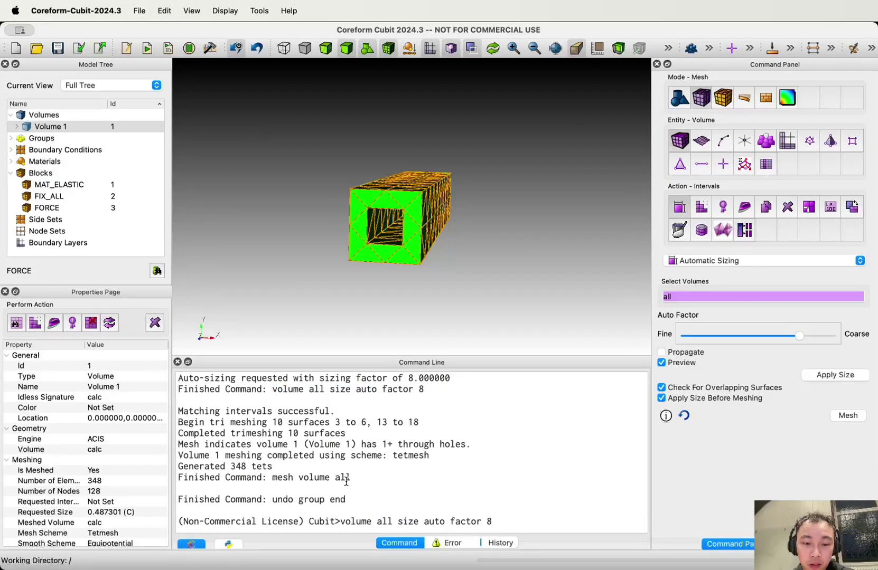
- Copy the executed command "mesh volume all" onto a new last line of the journal script
{"action": "left_click_drag", "start_coordinate": [348, 478], "coordinate": [270, 478]}
{"action": "key", "text": "super+c"}
{"action": "key", "text": "super+grave"}
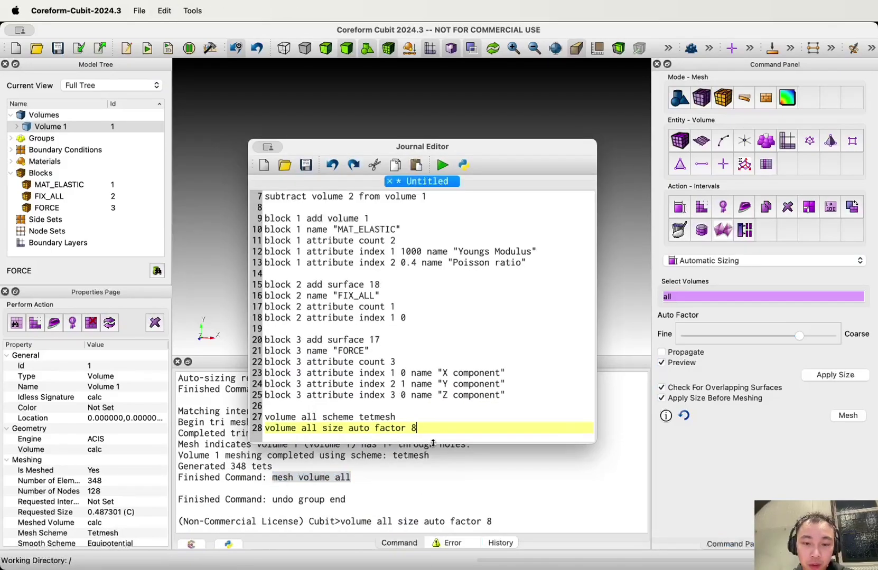
{"action": "key", "text": "Return"}
{"action": "key", "text": "super+v"}
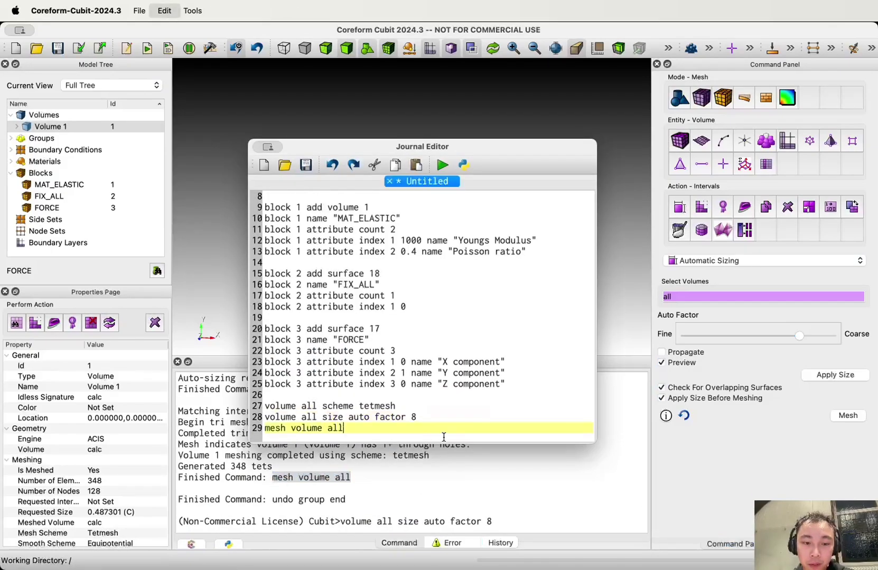
- Run the whole journal script and inspect the regenerated tet-meshed hollow brick from several angles
{"action": "left_click", "coordinate": [442, 165]}
{"action": "left_click", "coordinate": [452, 522]}
{"action": "left_click_drag", "start_coordinate": [406, 170], "coordinate": [320, 264]}
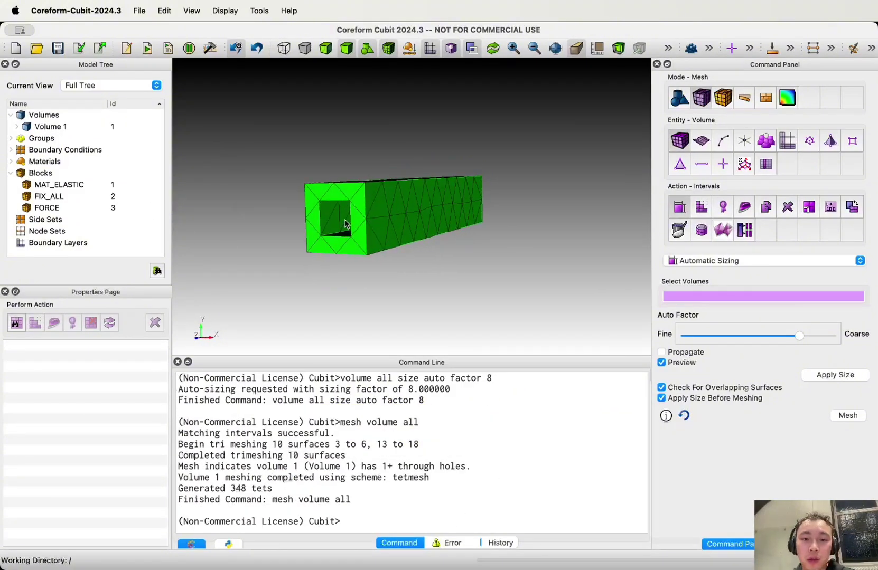
{"action": "left_click_drag", "start_coordinate": [344, 224], "coordinate": [384, 239]}
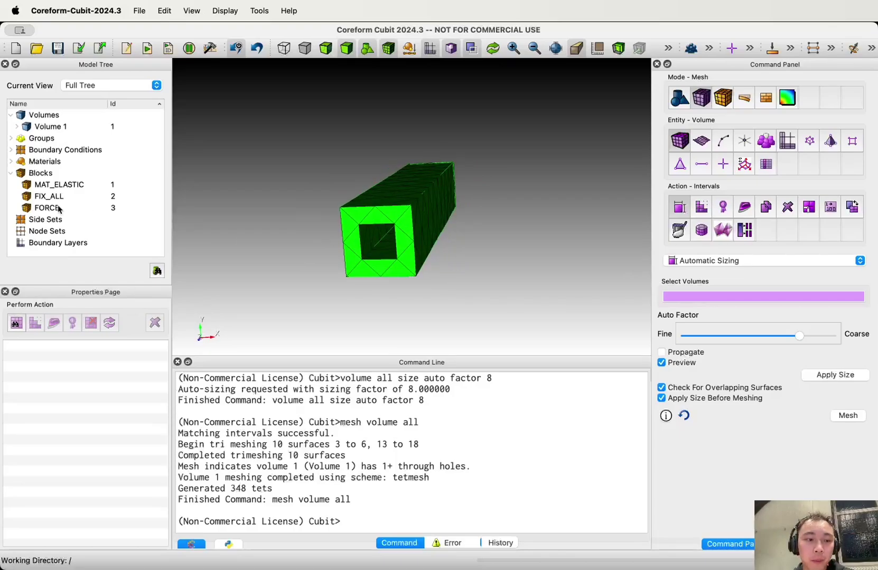
{"action": "left_click", "coordinate": [59, 209]}
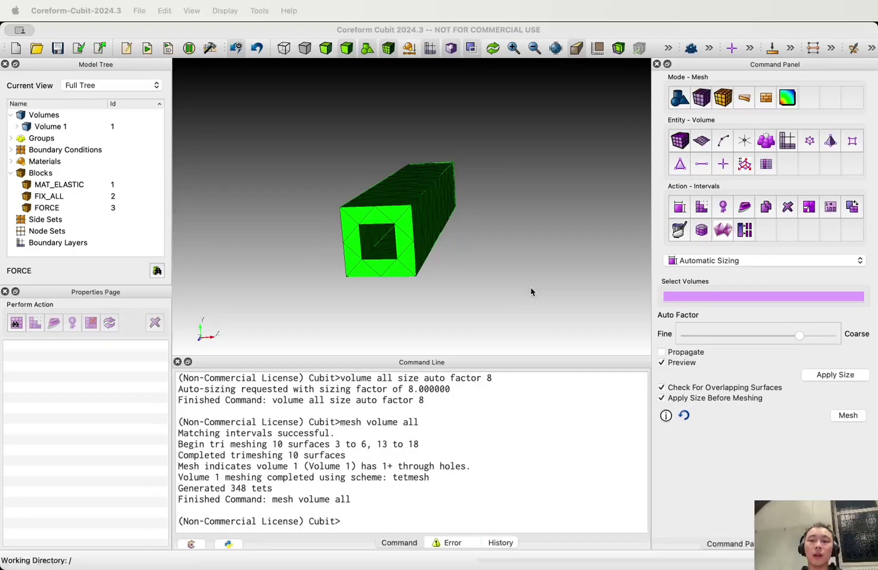
{"action": "left_click", "coordinate": [571, 213]}
- Start saving the model under a new name and choose the folder /Users/Shared/basic_finite_elements
{"action": "left_click", "coordinate": [15, 12]}
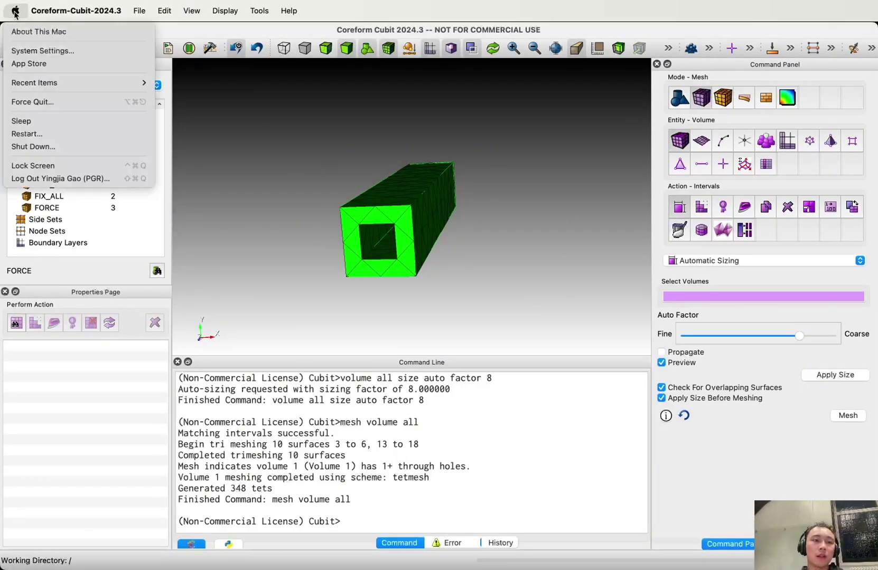
{"action": "mouse_move", "coordinate": [138, 11]}
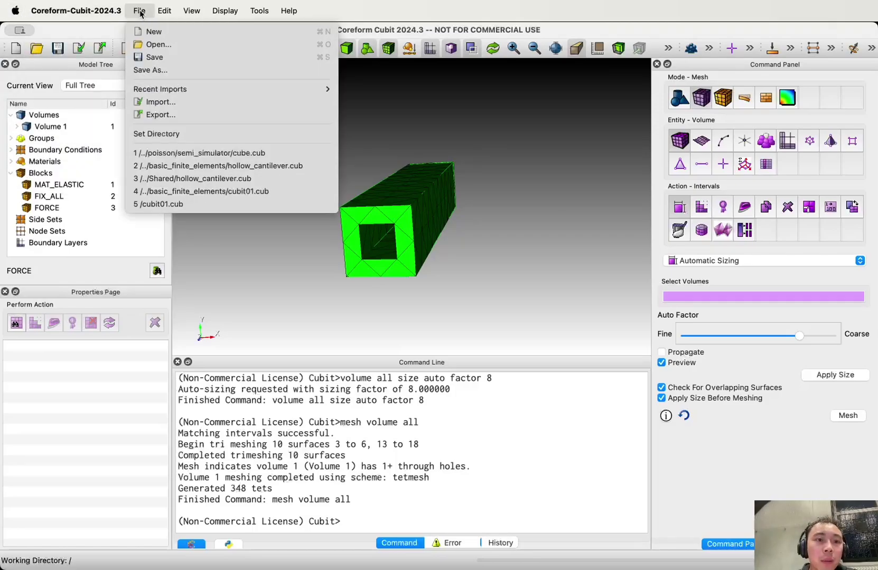
{"action": "left_click", "coordinate": [161, 70]}
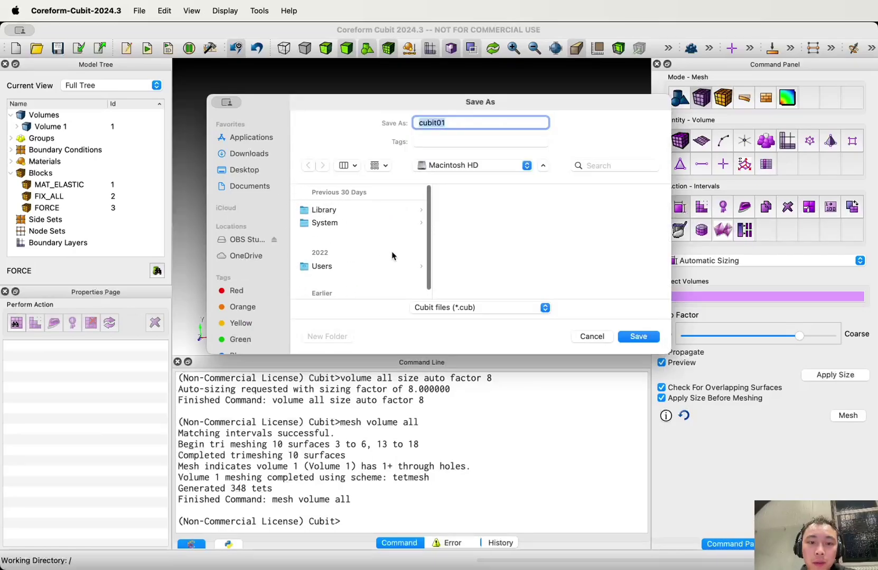
{"action": "scroll", "coordinate": [351, 259], "scroll_direction": "down", "scroll_amount": 2}
{"action": "left_click", "coordinate": [343, 250]}
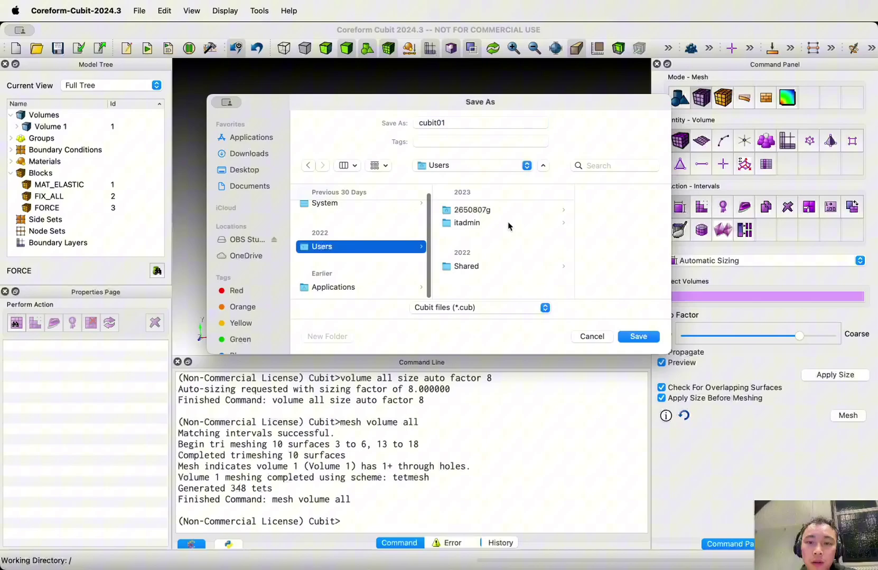
{"action": "left_click", "coordinate": [483, 271]}
{"action": "left_click", "coordinate": [583, 211]}
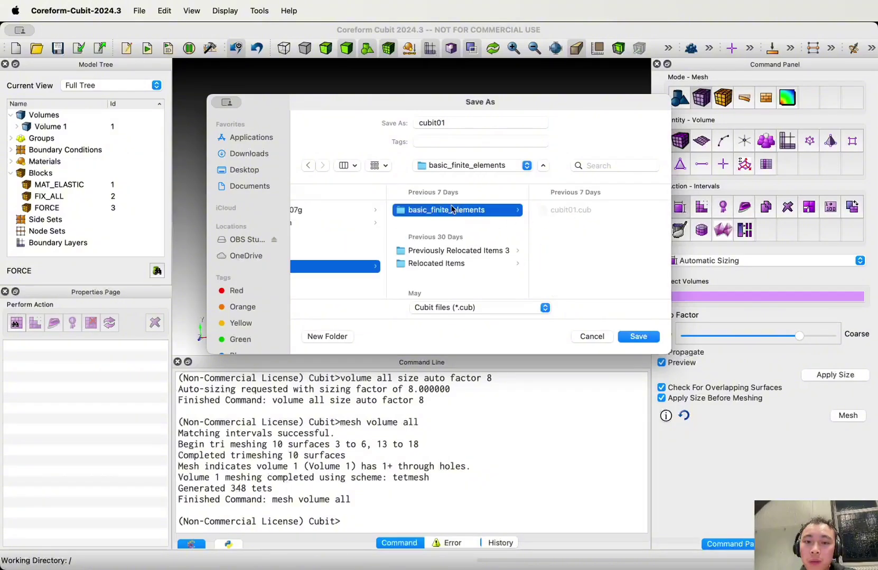
- Name the model file hollow_cantilever, keep the Cubit files (*.cub) format and save it
{"action": "left_click", "coordinate": [453, 124]}
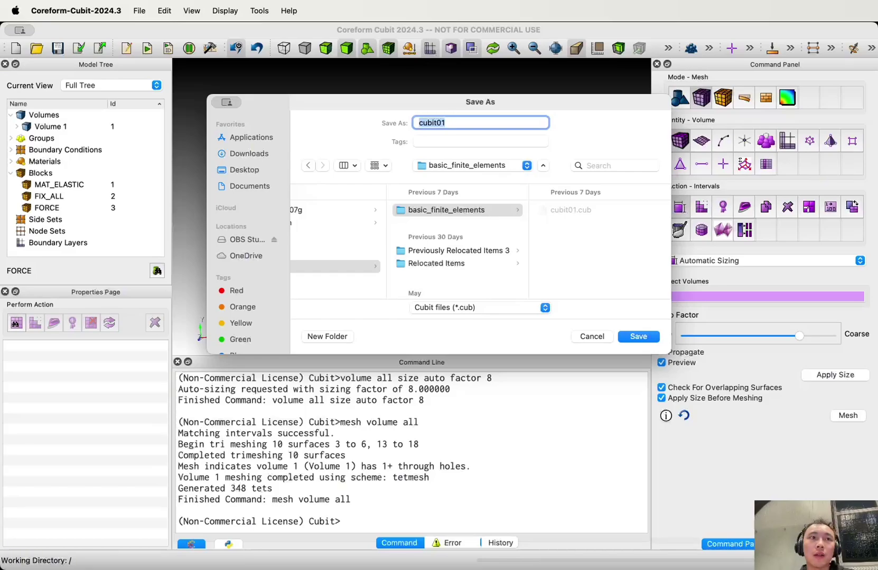
{"action": "type", "text": "hollow"}
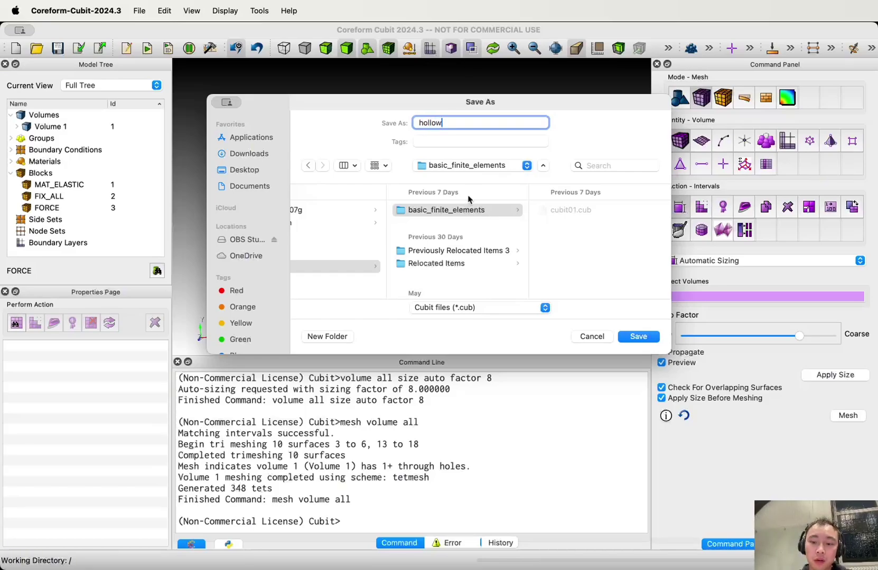
{"action": "type", "text": "_cantilev"}
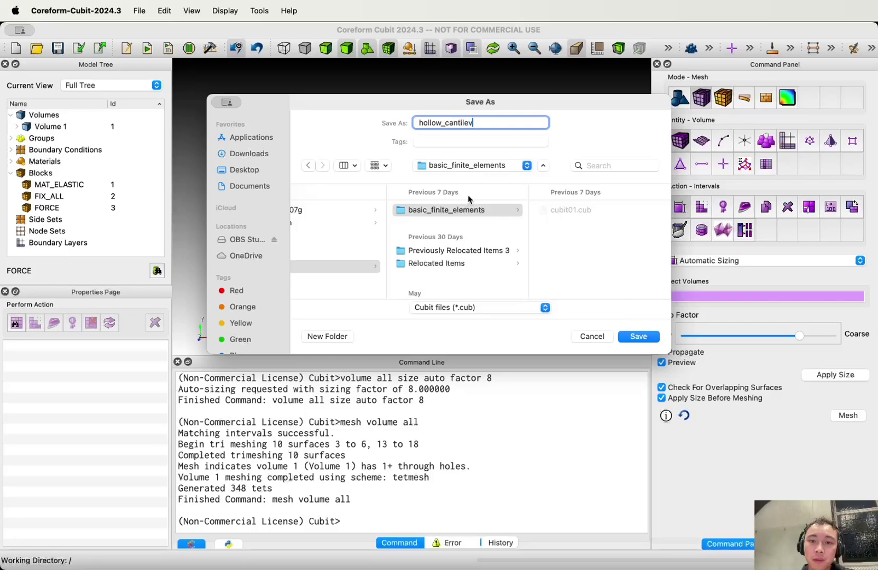
{"action": "type", "text": "er"}
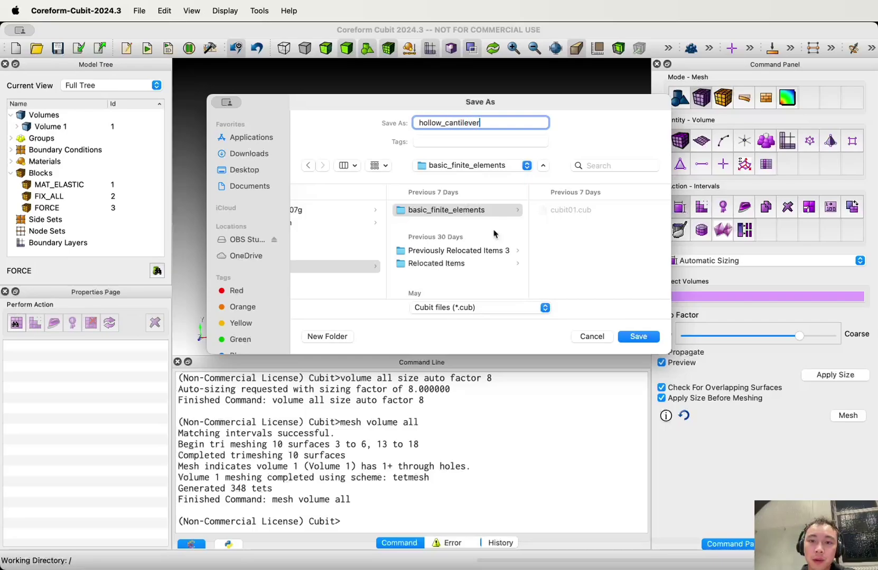
{"action": "left_click", "coordinate": [490, 309]}
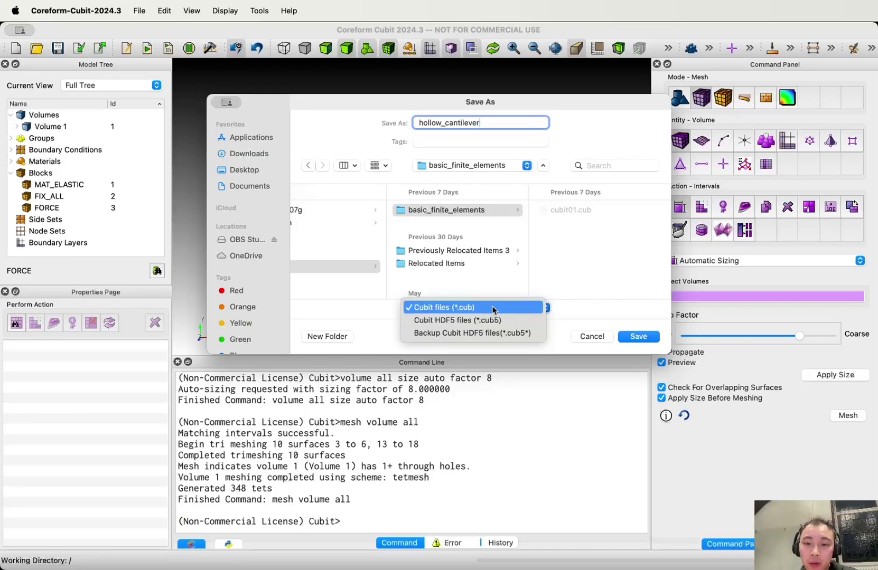
{"action": "left_click", "coordinate": [474, 308]}
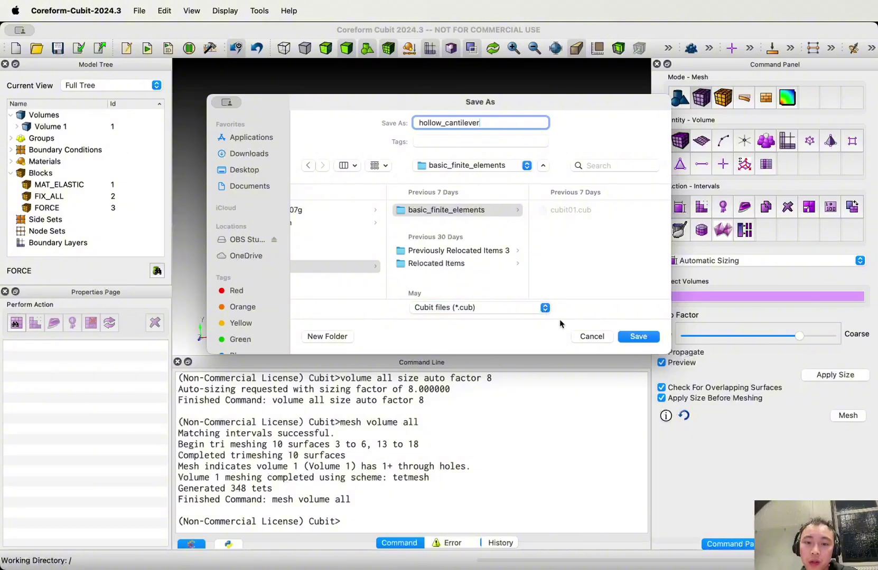
{"action": "left_click", "coordinate": [649, 337]}
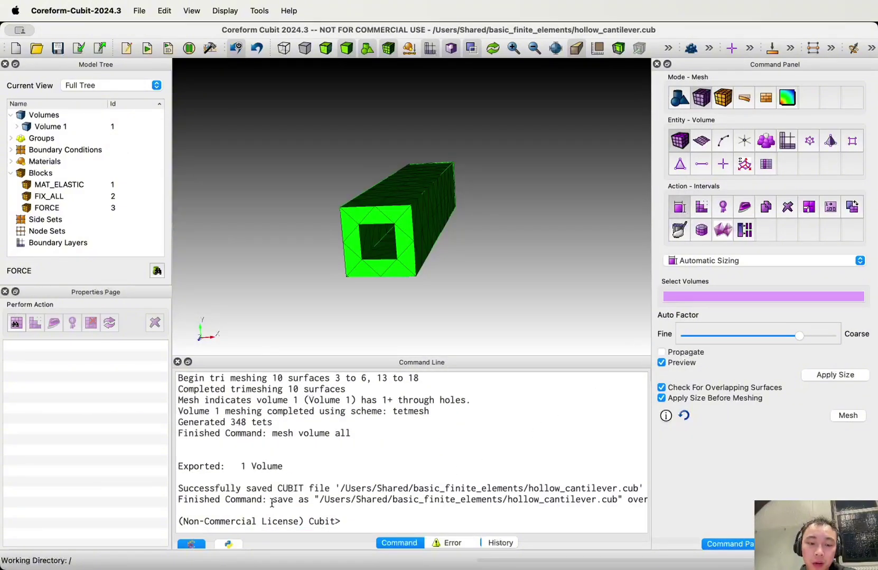
- Copy the executed "save as" command for hollow_cantilever.cub, including its overwrite option, from the command output
{"action": "left_click_drag", "start_coordinate": [272, 503], "coordinate": [504, 511]}
{"action": "left_click", "coordinate": [551, 500]}
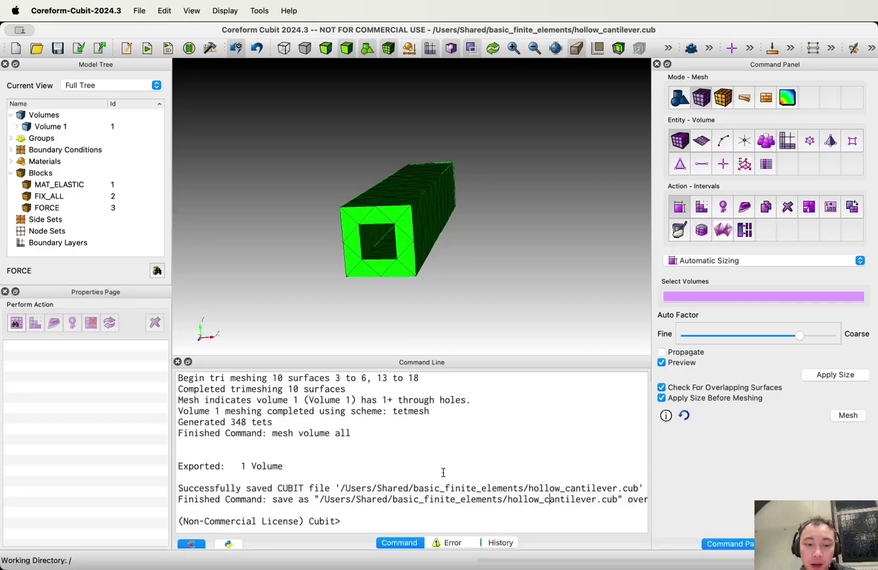
{"action": "scroll", "coordinate": [364, 472], "scroll_direction": "right", "scroll_amount": 2}
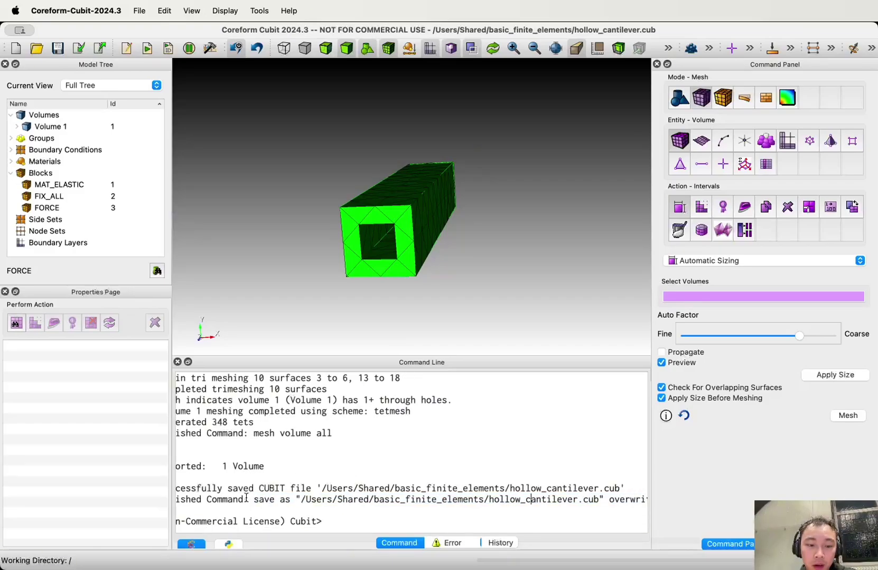
{"action": "left_click_drag", "start_coordinate": [251, 500], "coordinate": [500, 512]}
{"action": "left_click_drag", "start_coordinate": [638, 506], "coordinate": [679, 509]}
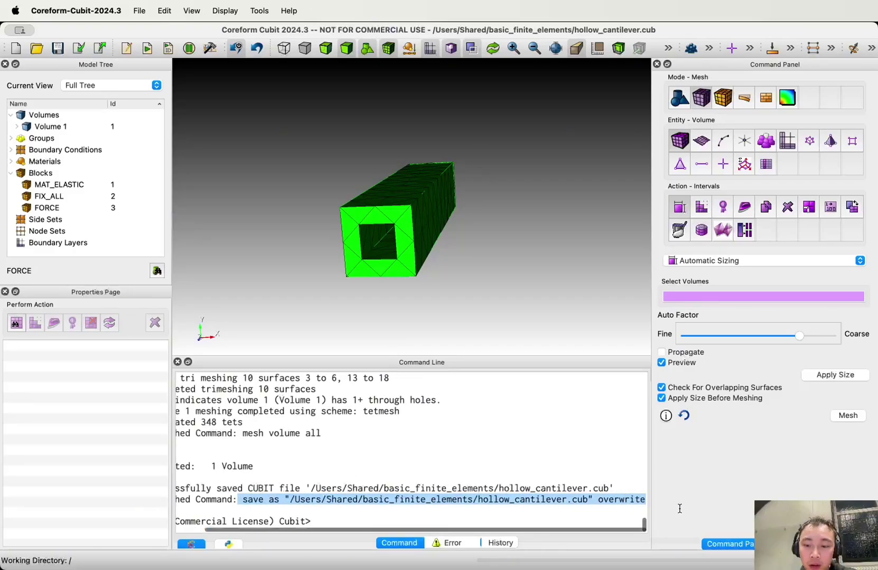
{"action": "left_click", "coordinate": [573, 466]}
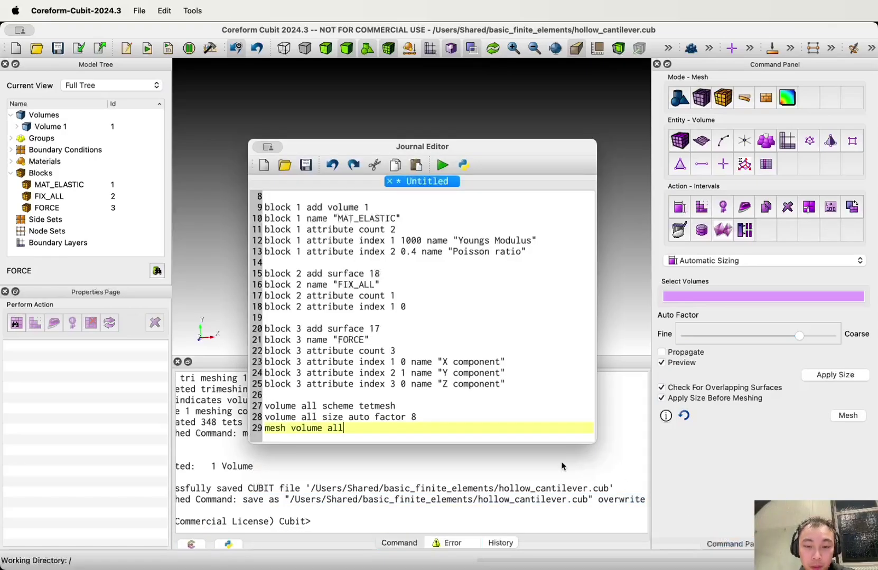
- Paste the "save as" command at the journal script's end after a blank line, remove its leading space, and run the script
{"action": "key", "text": "Return"}
{"action": "key", "text": "Return"}
{"action": "type", "text": "save as \"/Users/Shared/basic_finite_elements/hollow_cantilever.cub\" overwrite"}
{"action": "scroll", "coordinate": [394, 412], "scroll_direction": "left", "scroll_amount": 5}
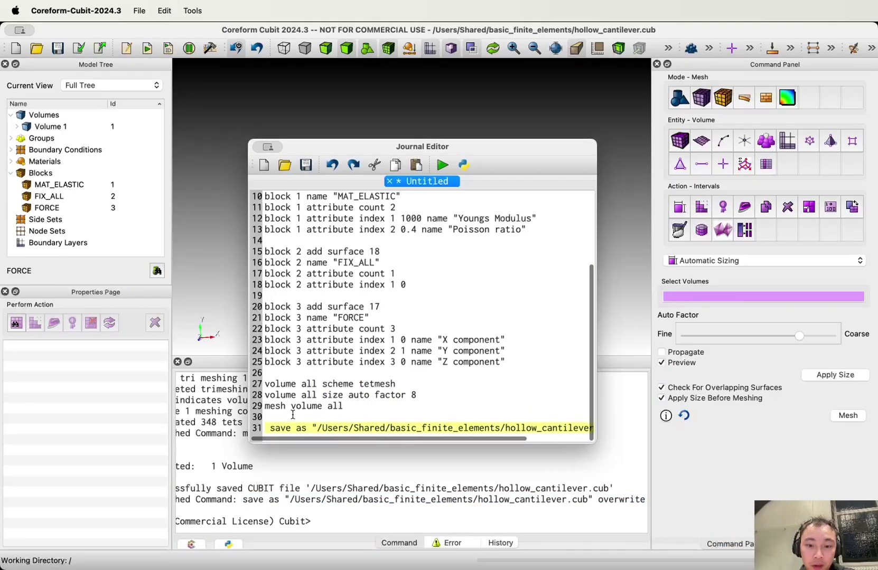
{"action": "left_click", "coordinate": [268, 425]}
{"action": "key", "text": "BackSpace"}
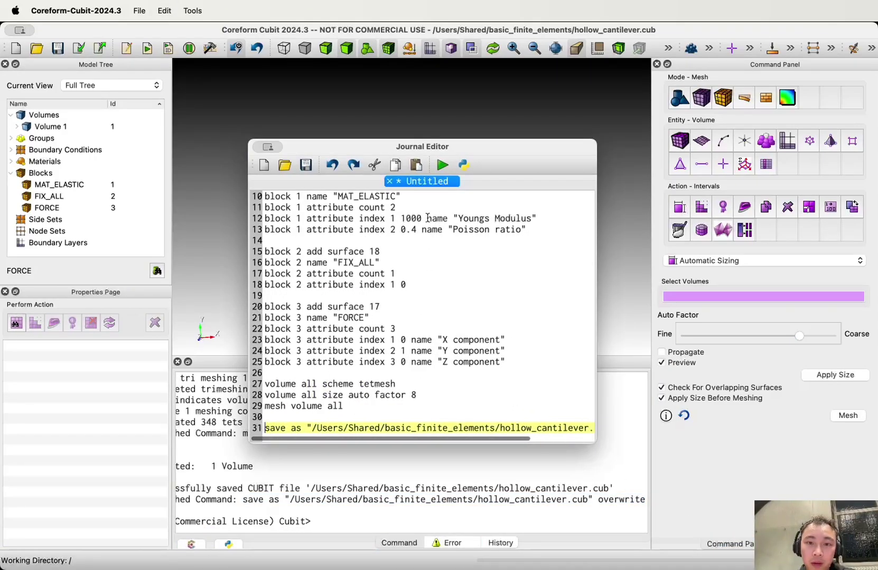
{"action": "left_click", "coordinate": [442, 165]}
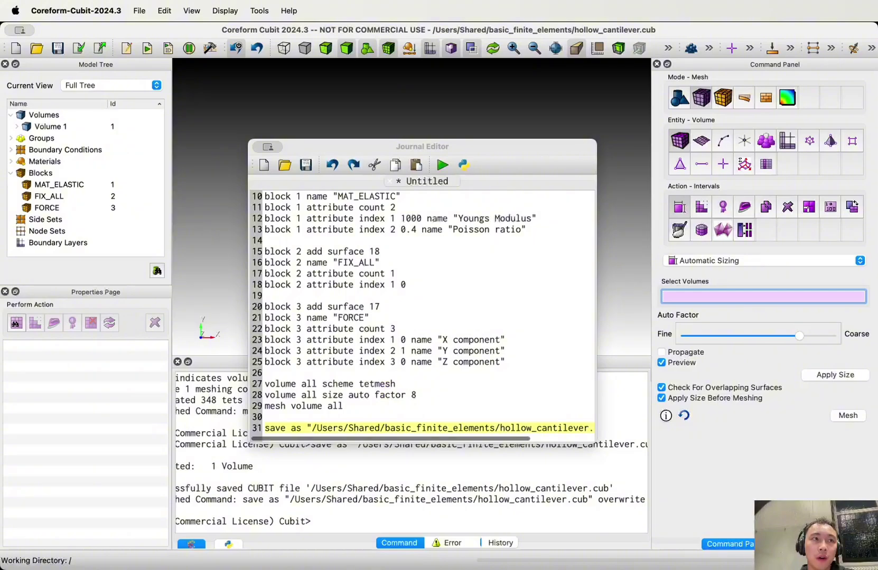
- Save the journal script as hollow_cantilever in the basic_finite_elements folder, using the Journal files (*.jou *.py) format
{"action": "left_click", "coordinate": [395, 275]}
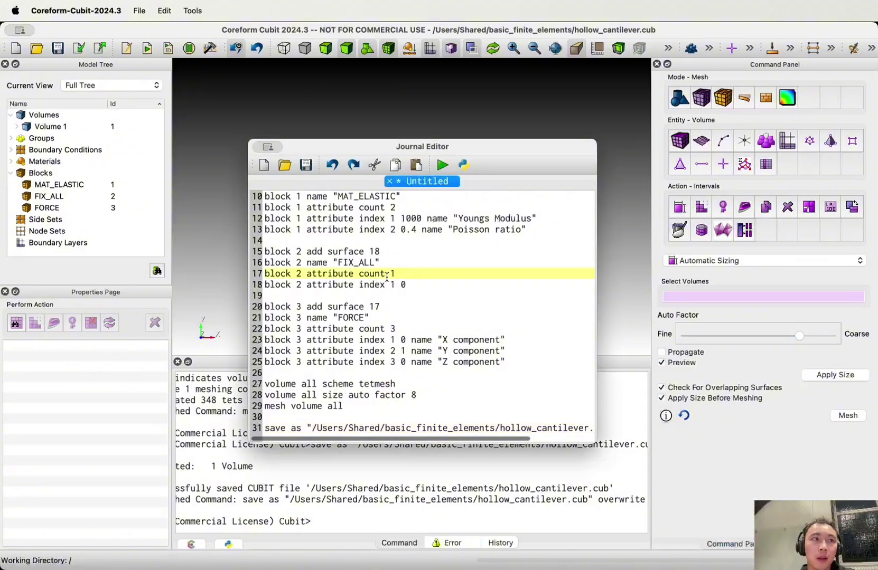
{"action": "left_click", "coordinate": [306, 166]}
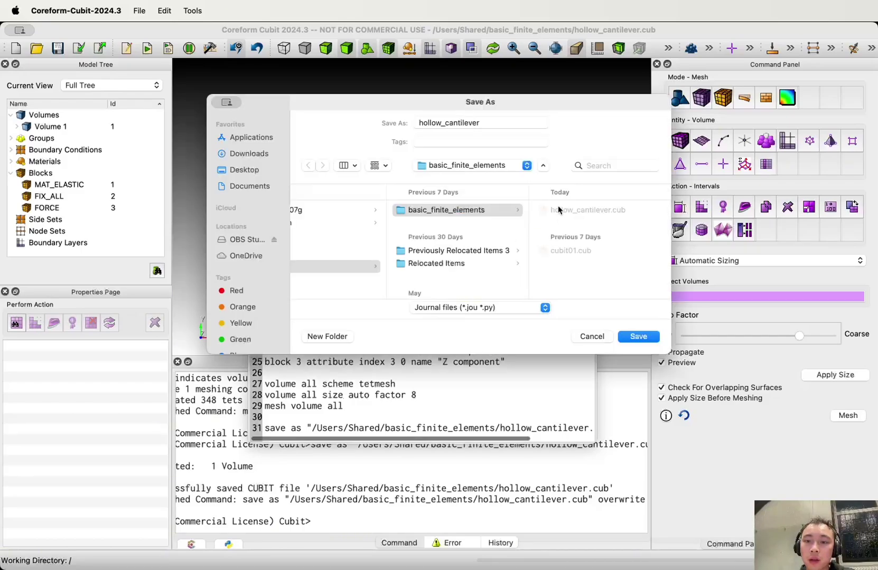
{"action": "left_click", "coordinate": [488, 122]}
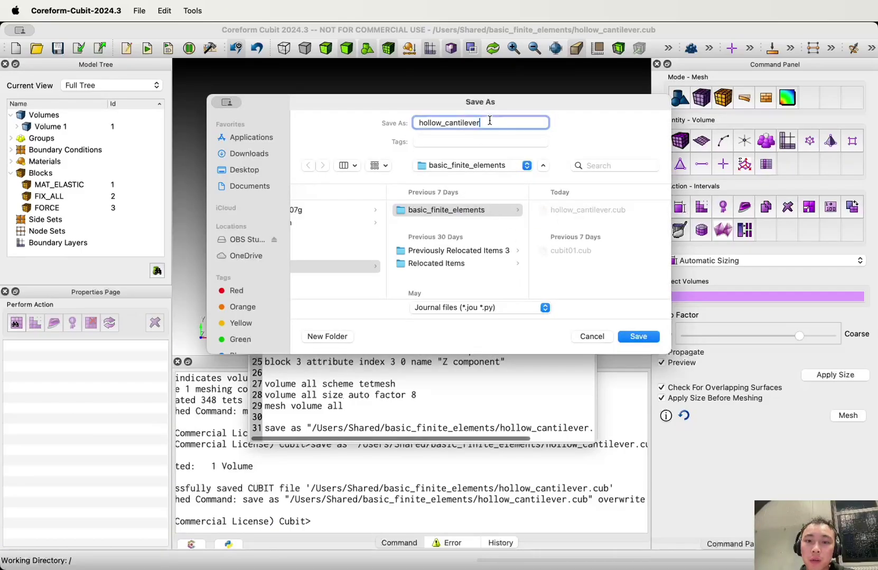
{"action": "left_click", "coordinate": [493, 212]}
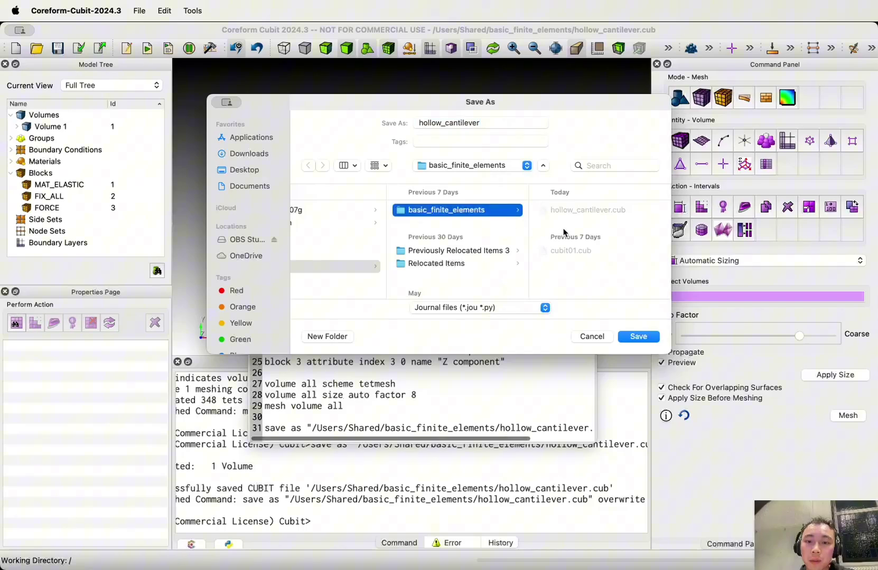
{"action": "left_click", "coordinate": [509, 309]}
{"action": "left_click", "coordinate": [506, 308]}
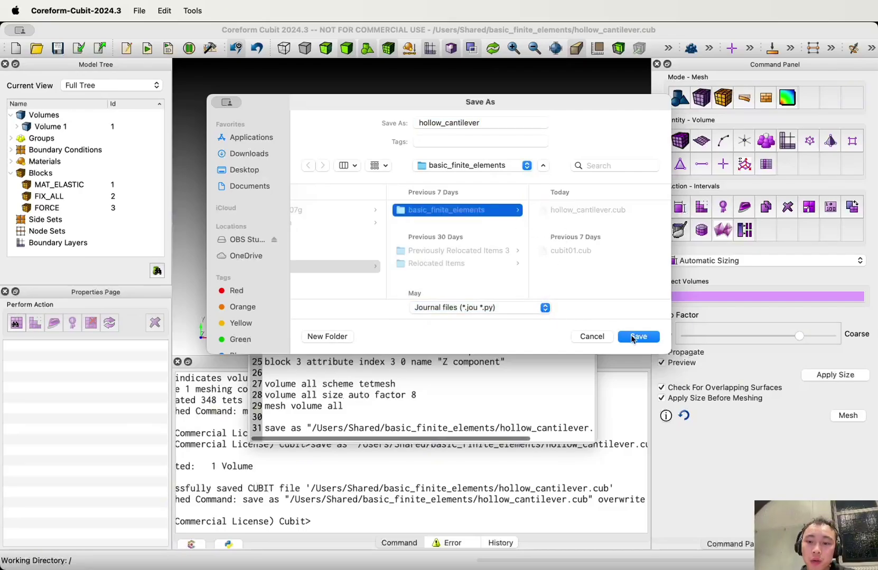
{"action": "left_click", "coordinate": [630, 336]}
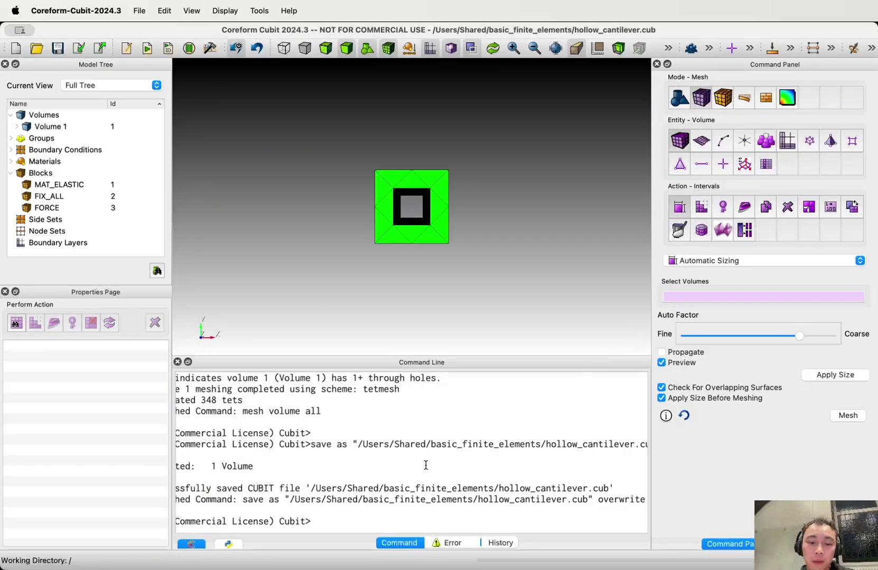
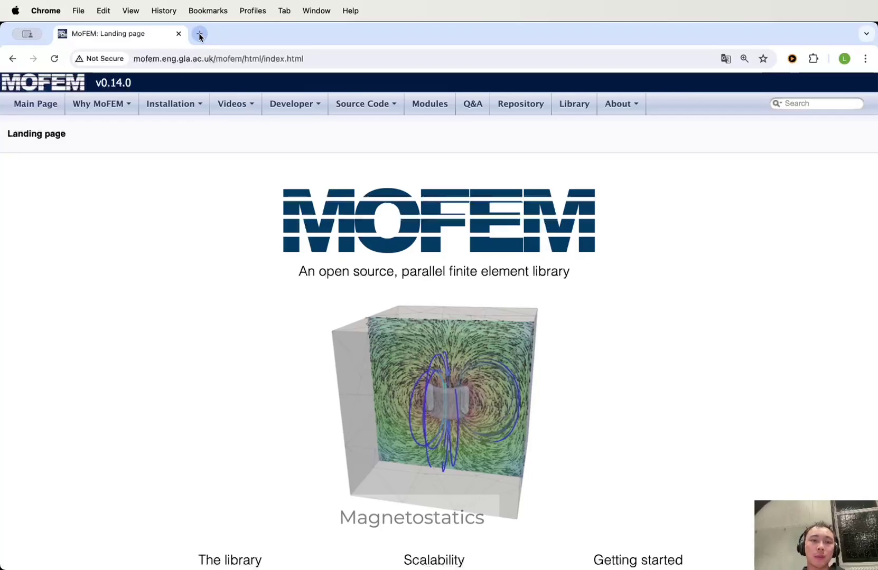
- Switch to Chrome and open the JupyterHub sign-in page at pine.eng.gla.ac.uk:9000
{"action": "left_click", "coordinate": [192, 55]}
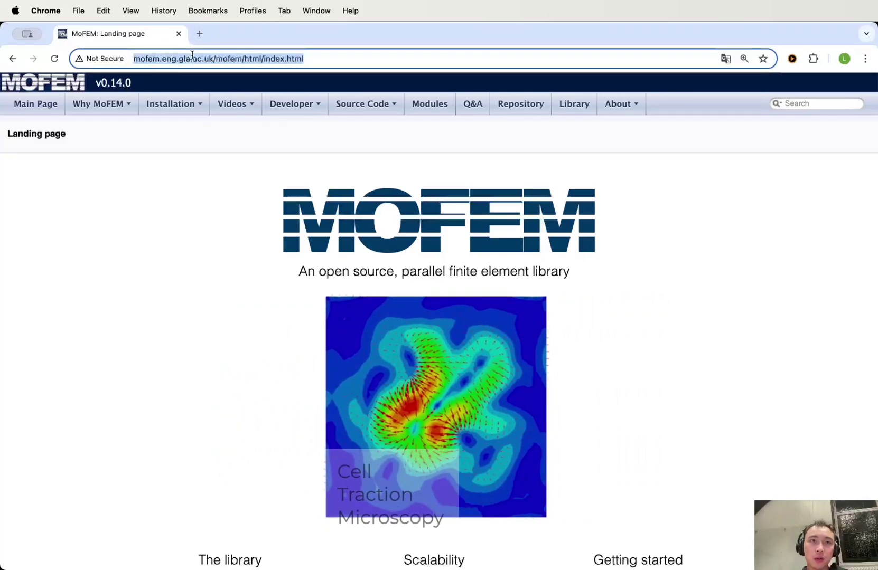
{"action": "type", "text": "pin"}
{"action": "key", "text": "Return"}
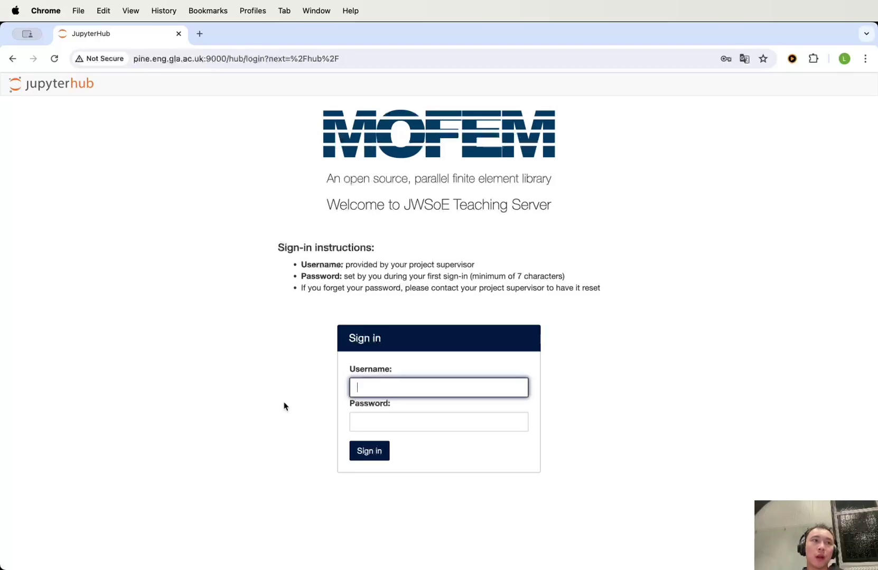
- Enter the username test and the account password in the JupyterHub sign-in form
{"action": "left_click", "coordinate": [373, 391]}
{"action": "type", "text": "test"}
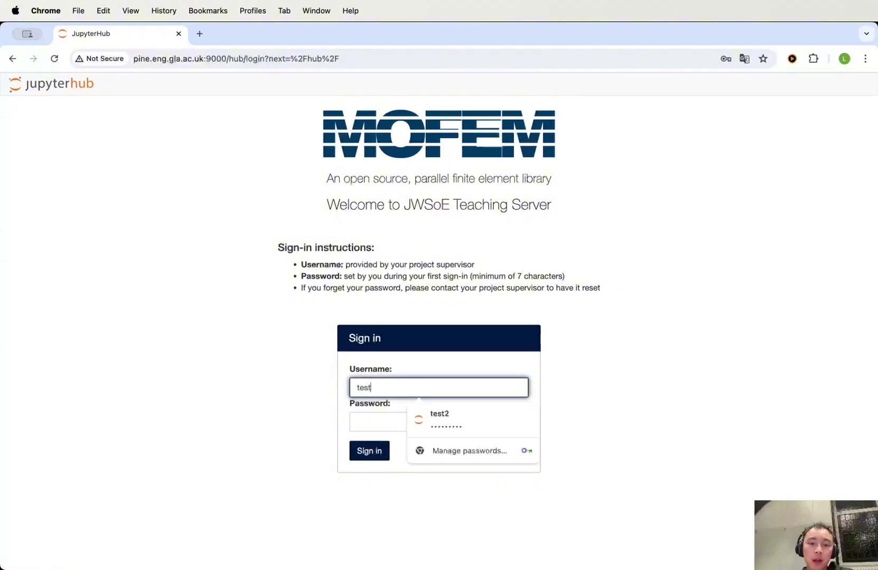
{"action": "left_click", "coordinate": [368, 418]}
{"action": "type", "text": "•••"}
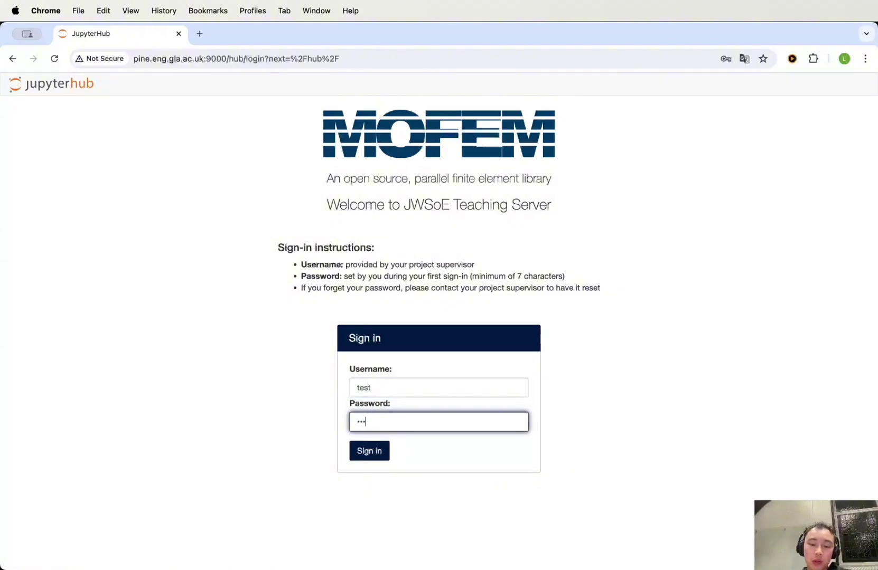
{"action": "left_click", "coordinate": [233, 363]}
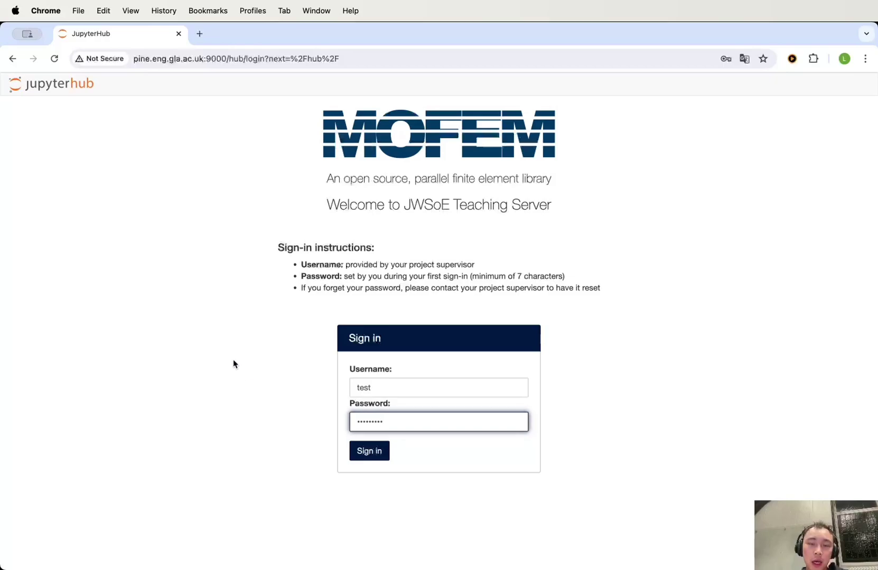
- Re-enter the username as lowercase test and sign in to the server
{"action": "double_click", "coordinate": [385, 389]}
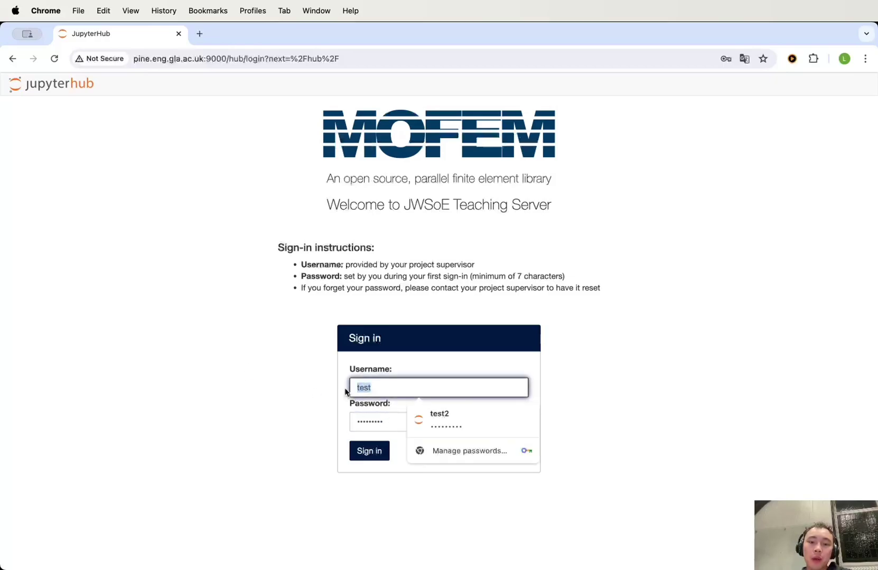
{"action": "type", "text": "TEST"}
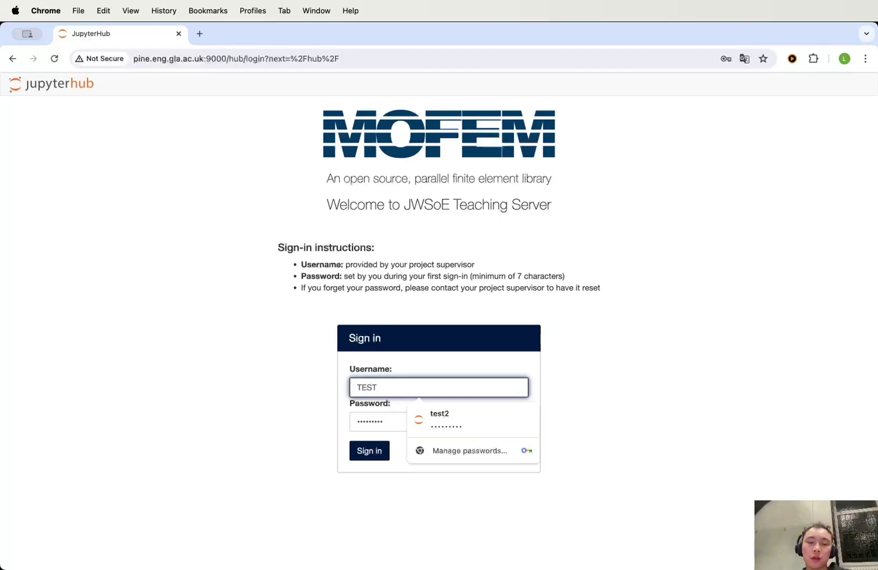
{"action": "key", "text": "BackSpace"}
{"action": "key", "text": "BackSpace"}
{"action": "left_click", "coordinate": [393, 425]}
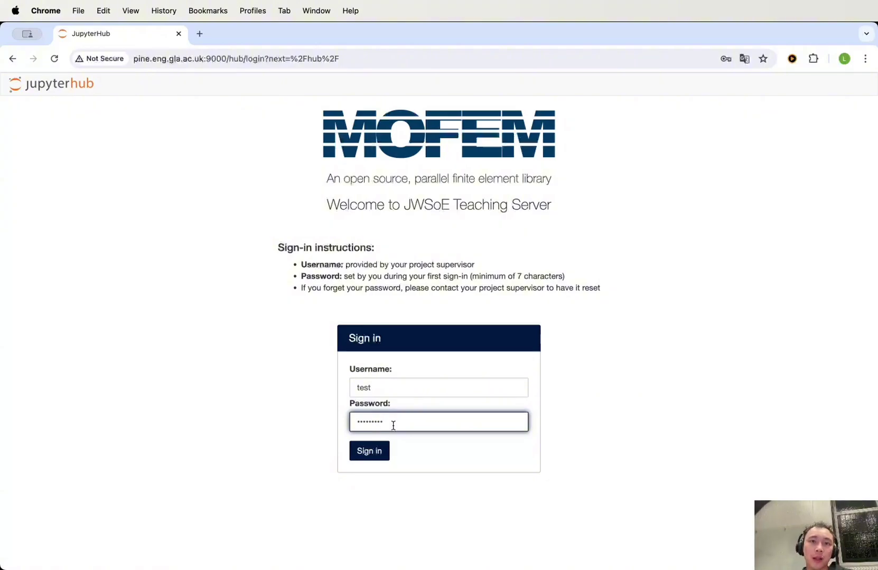
{"action": "left_click", "coordinate": [373, 454]}
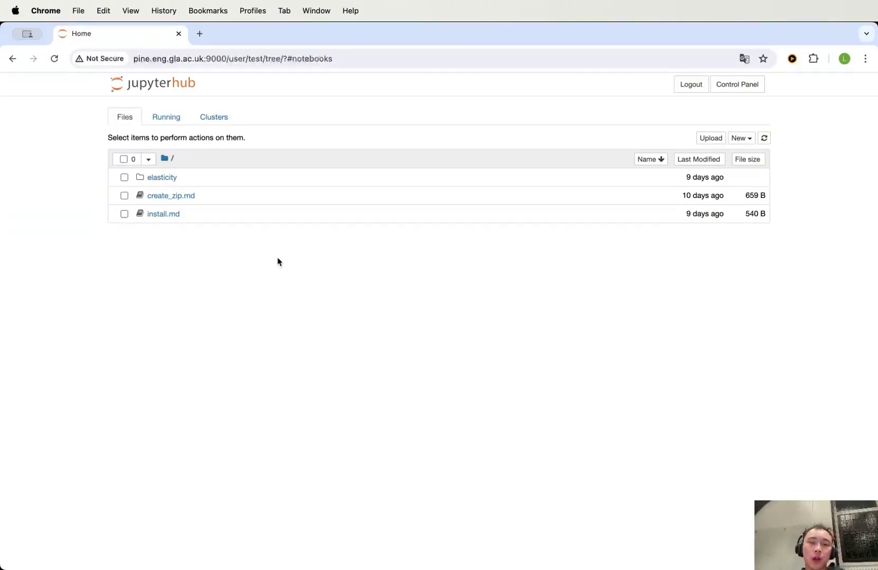
- Open install.md and run its bash cell that links the shared MoFEM installation into the home directory
{"action": "left_click", "coordinate": [167, 214]}
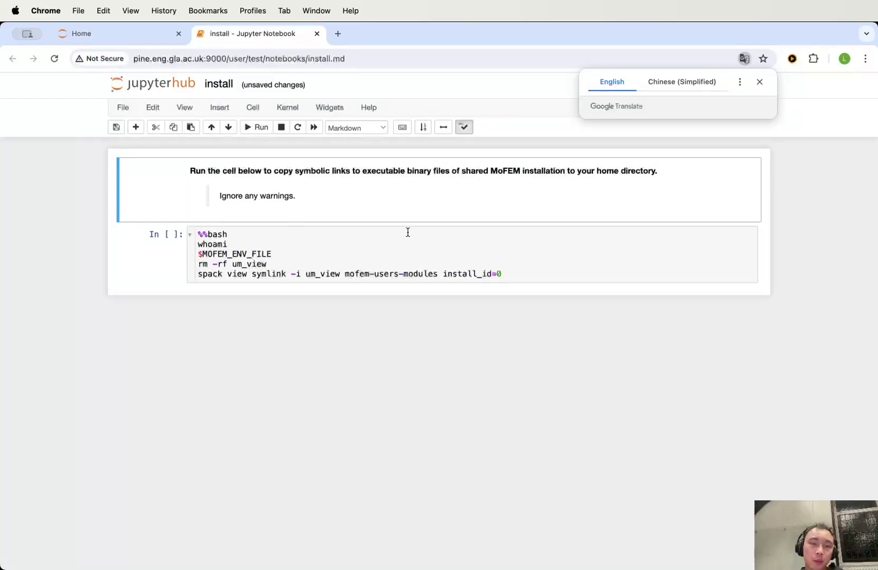
{"action": "left_click", "coordinate": [399, 233]}
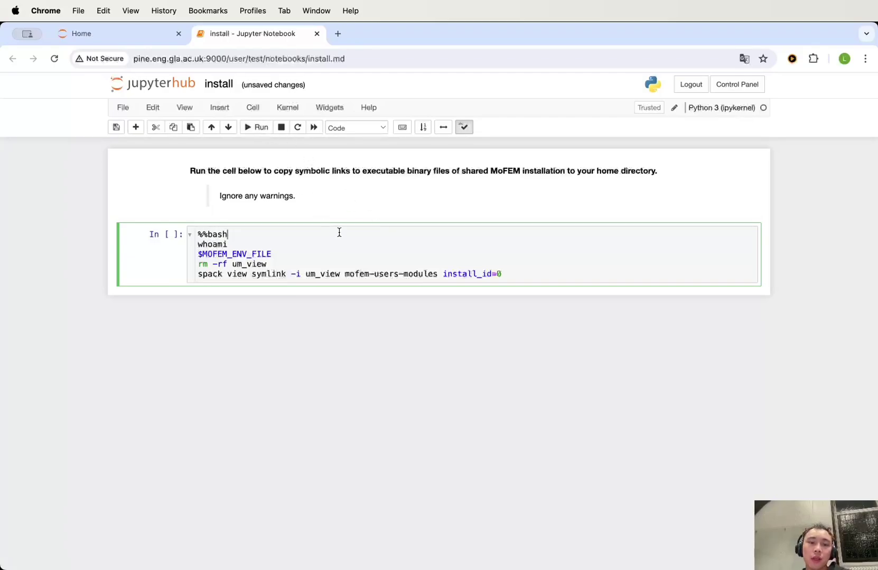
{"action": "key", "text": "shift+Return"}
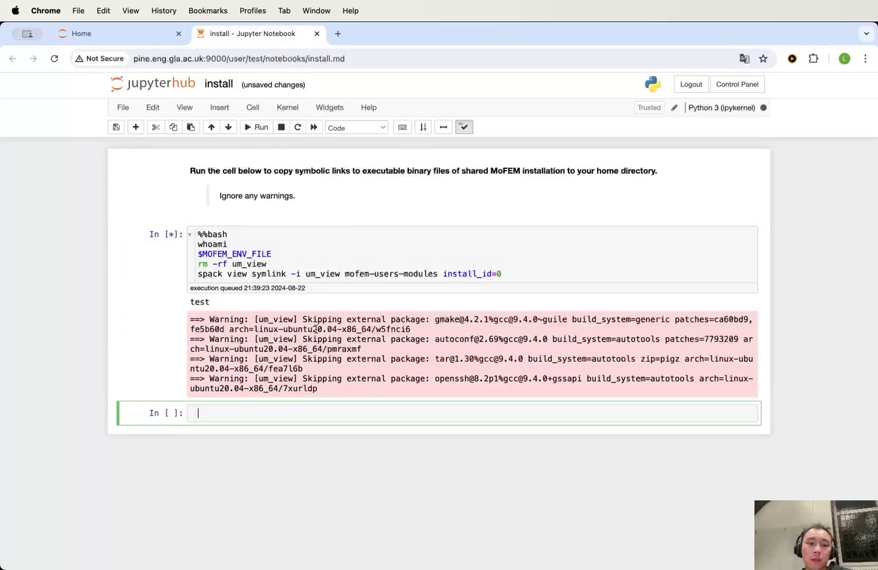
{"action": "left_click", "coordinate": [297, 330]}
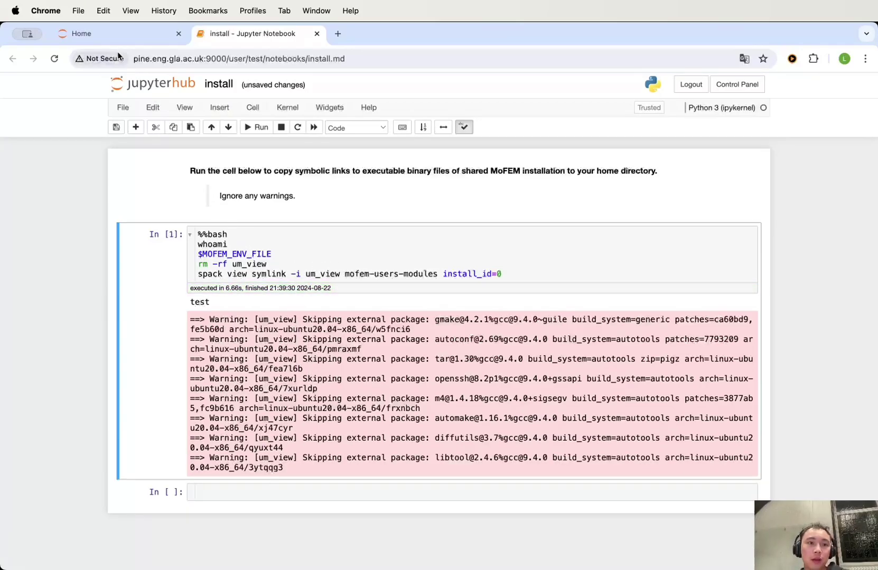
- Upload hollow_cantilever.cub from the local basic_finite_elements folder into the server's elasticity folder
{"action": "left_click", "coordinate": [125, 36]}
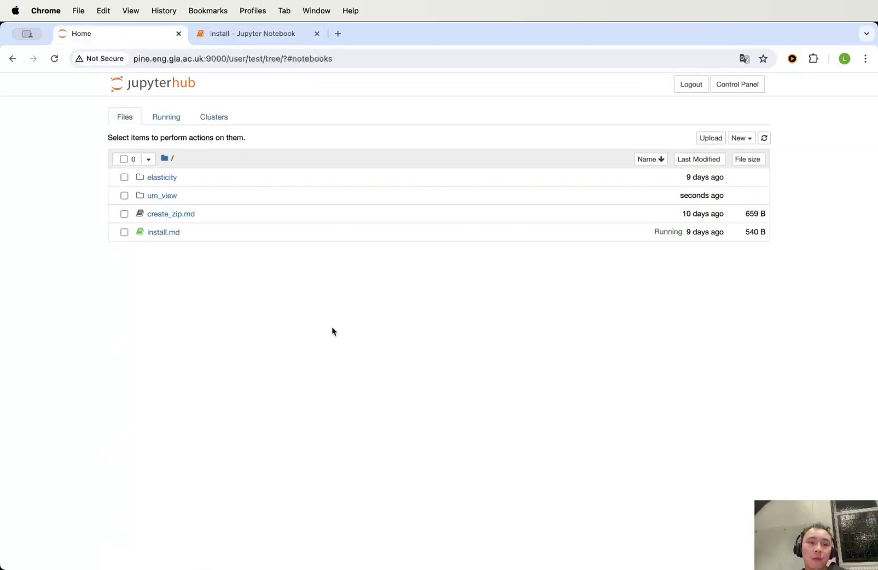
{"action": "left_click", "coordinate": [169, 180]}
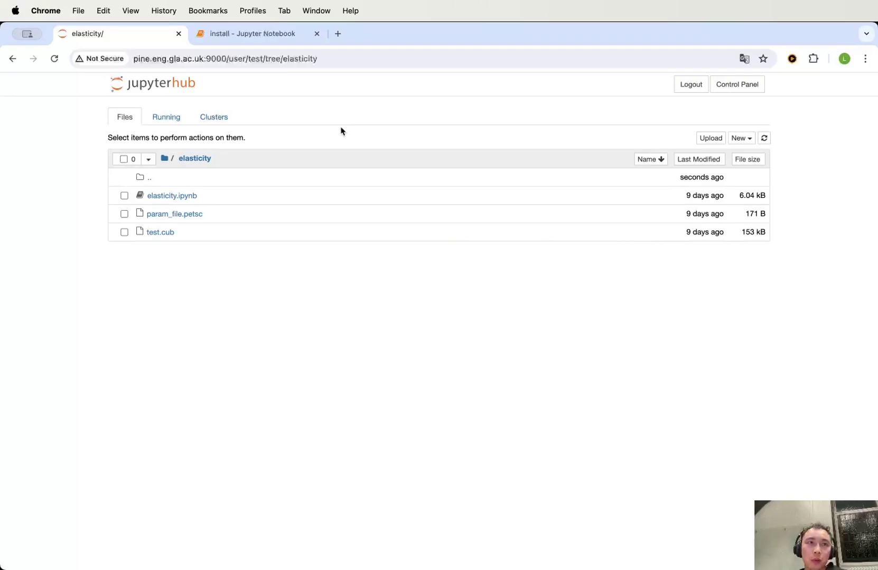
{"action": "left_click", "coordinate": [707, 139]}
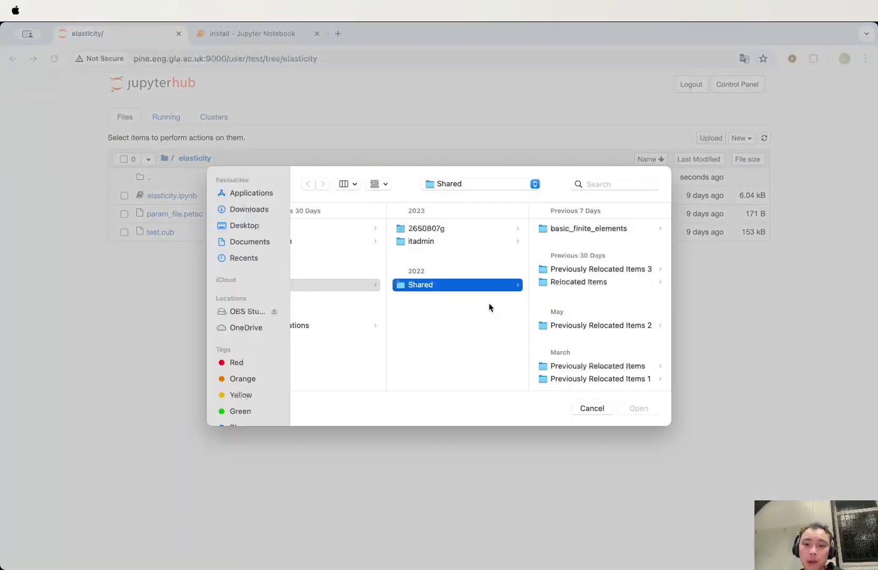
{"action": "left_click", "coordinate": [585, 231]}
{"action": "left_click", "coordinate": [596, 234]}
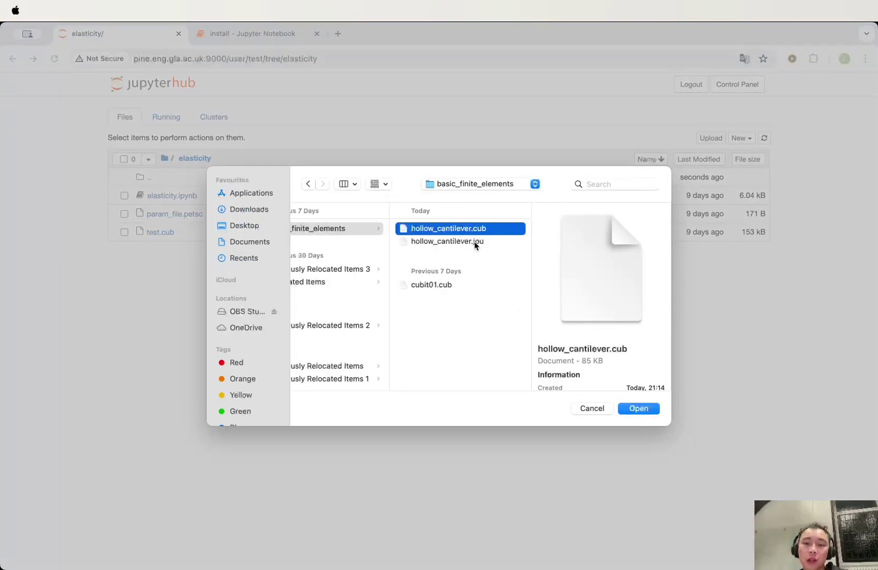
{"action": "left_click", "coordinate": [644, 410]}
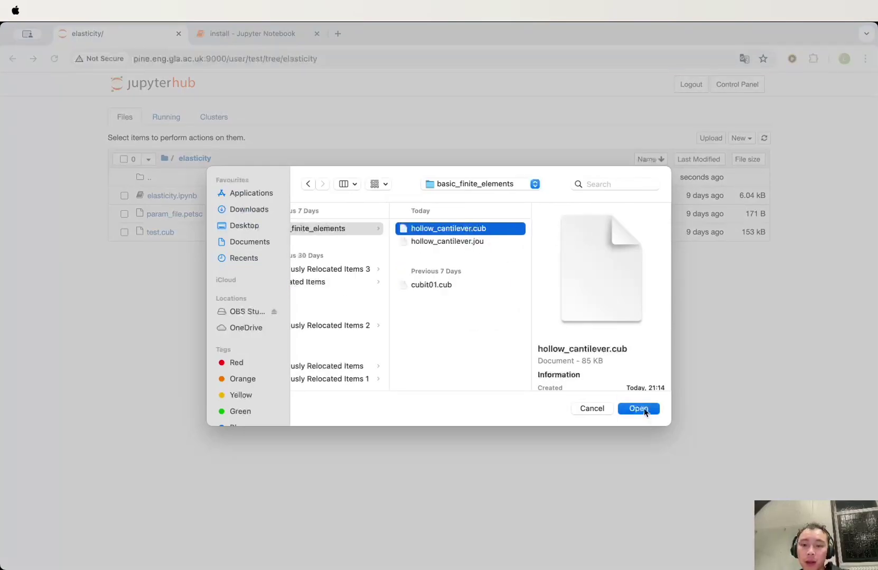
{"action": "left_click", "coordinate": [644, 178]}
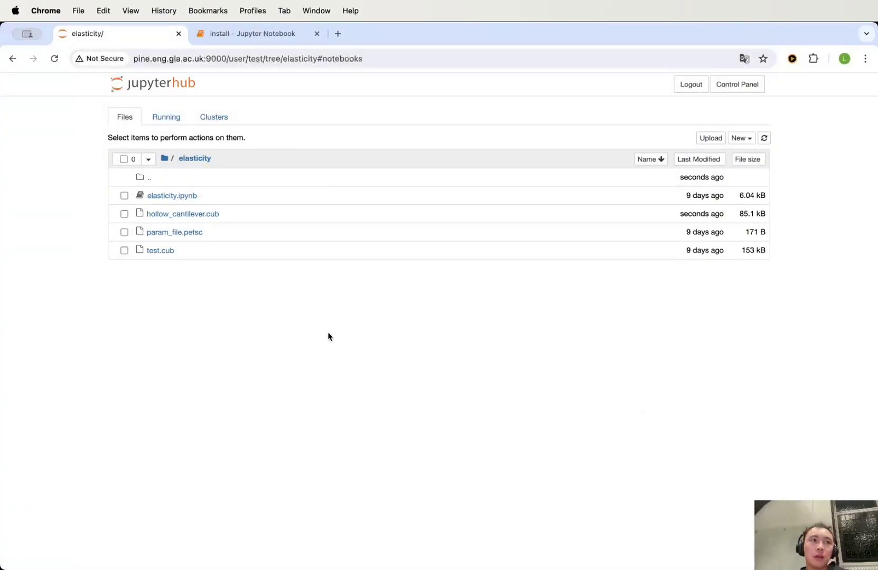
- Open elasticity.ipynb and run the cells that import the modules and define the utility functions
{"action": "left_click", "coordinate": [173, 197]}
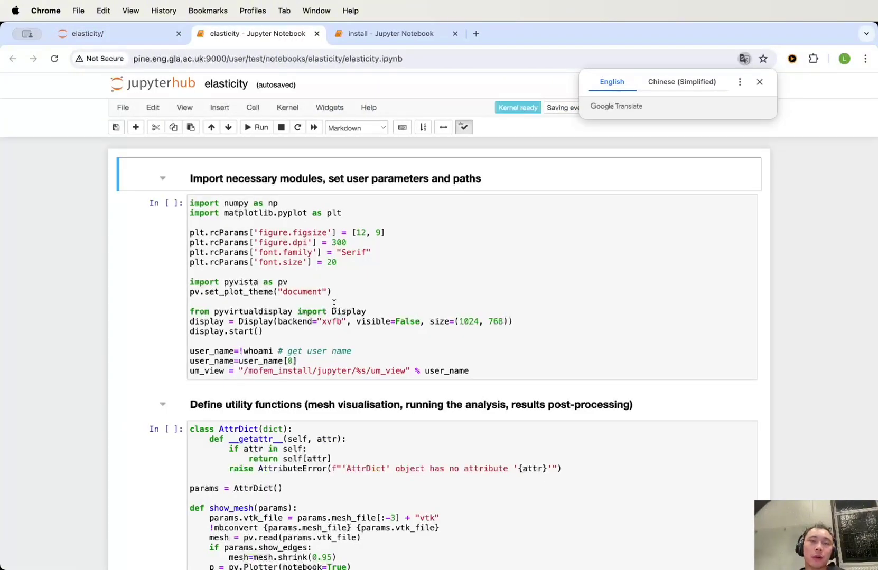
{"action": "left_click", "coordinate": [404, 223]}
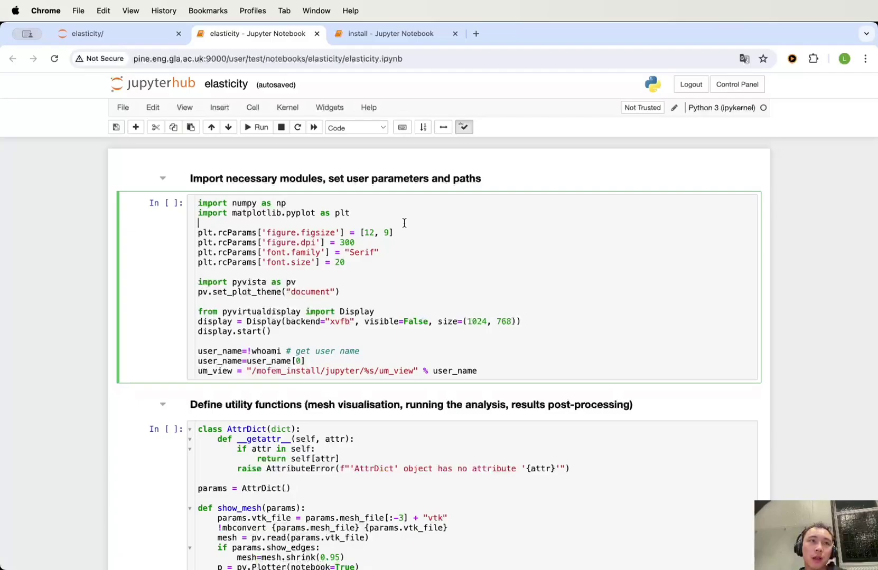
{"action": "scroll", "coordinate": [414, 292], "scroll_direction": "down", "scroll_amount": 3}
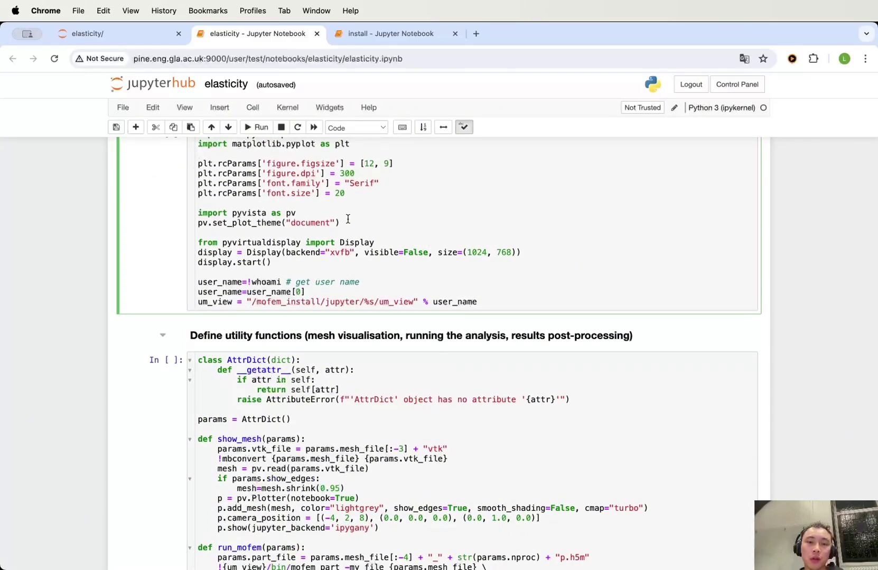
{"action": "left_click", "coordinate": [338, 498]}
{"action": "scroll", "coordinate": [338, 324], "scroll_direction": "down", "scroll_amount": 3}
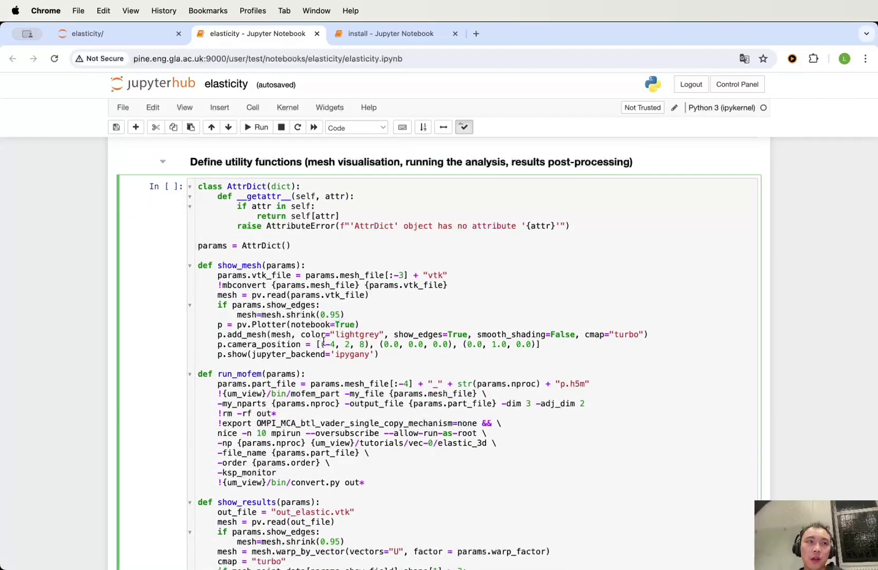
{"action": "scroll", "coordinate": [320, 341], "scroll_direction": "up", "scroll_amount": 5}
{"action": "left_click", "coordinate": [351, 285]}
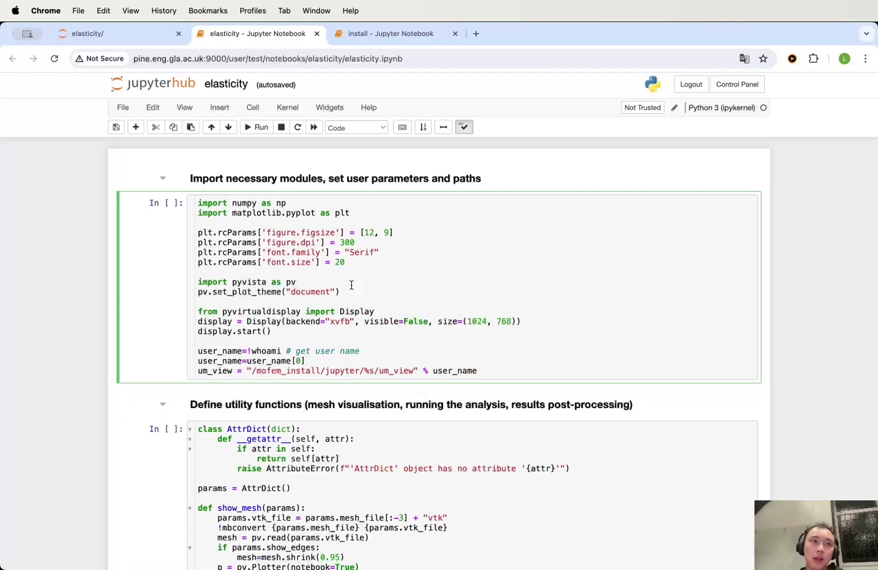
{"action": "key", "text": "shift+Return"}
{"action": "key", "text": "shift+Return"}
{"action": "key", "text": "shift+Return"}
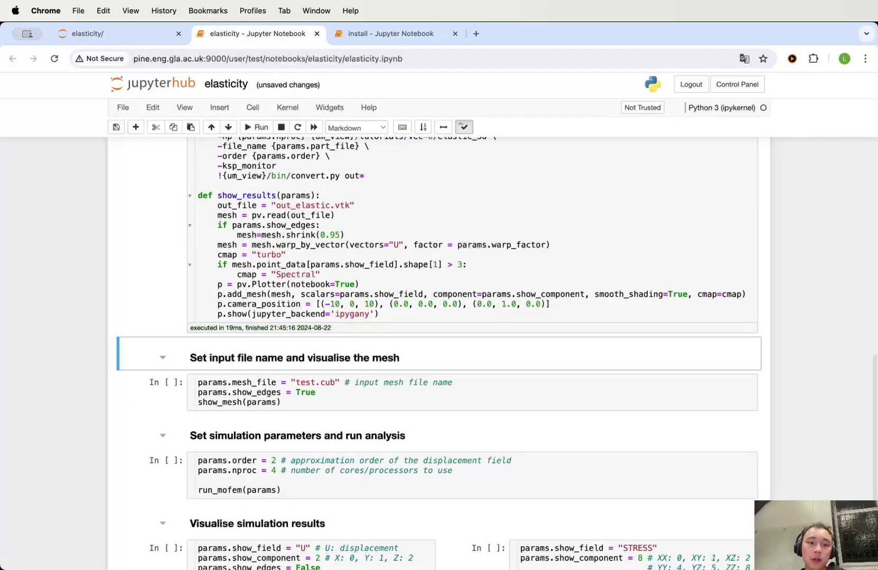
- Review the notebook's sections from the imports to the results cells, along with the available kernel restart options
{"action": "scroll", "coordinate": [438, 354], "scroll_direction": "up", "scroll_amount": 10}
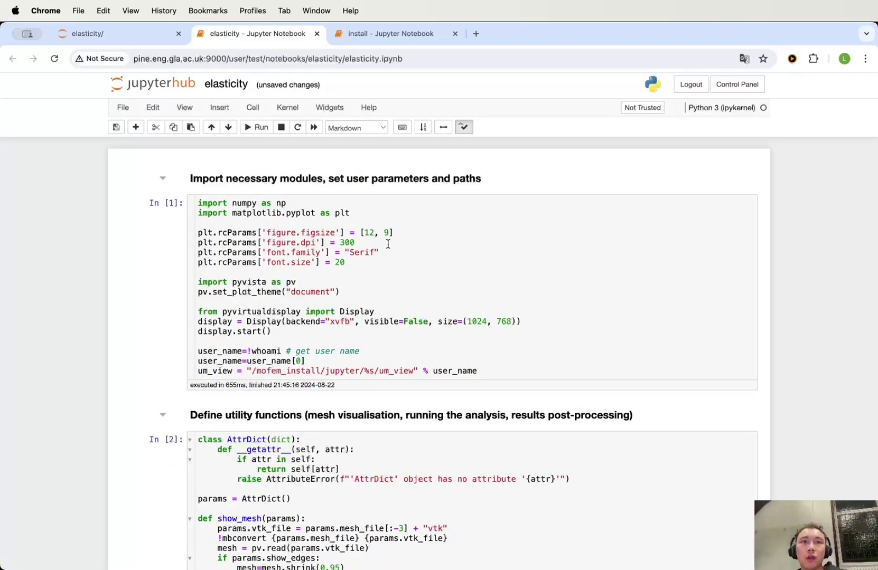
{"action": "scroll", "coordinate": [378, 279], "scroll_direction": "down", "scroll_amount": 8}
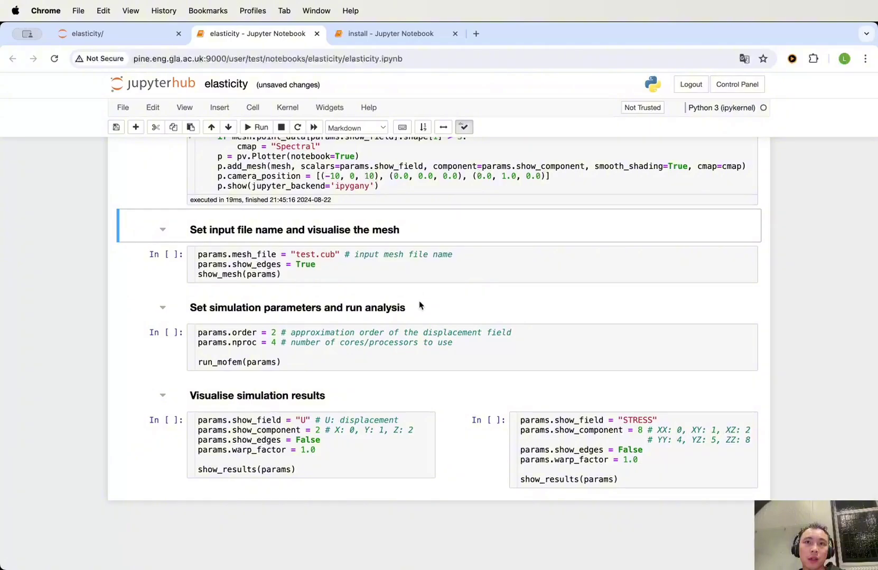
{"action": "scroll", "coordinate": [422, 308], "scroll_direction": "up", "scroll_amount": 5}
{"action": "scroll", "coordinate": [372, 308], "scroll_direction": "up", "scroll_amount": 3}
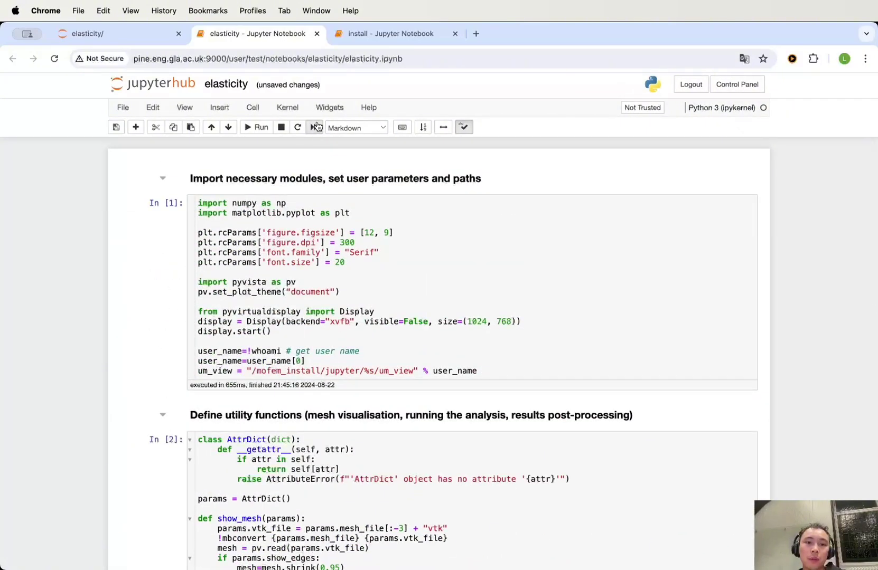
{"action": "left_click", "coordinate": [291, 107]}
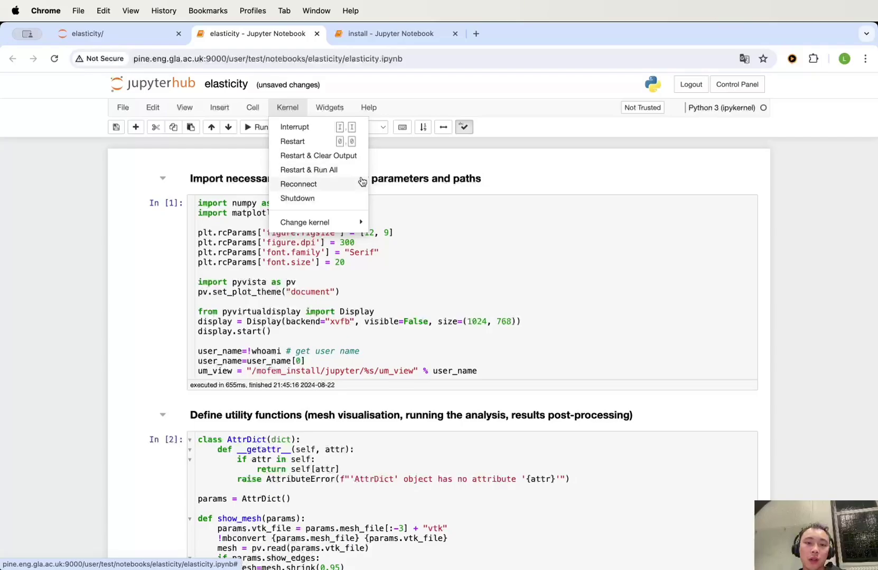
{"action": "left_click", "coordinate": [499, 264]}
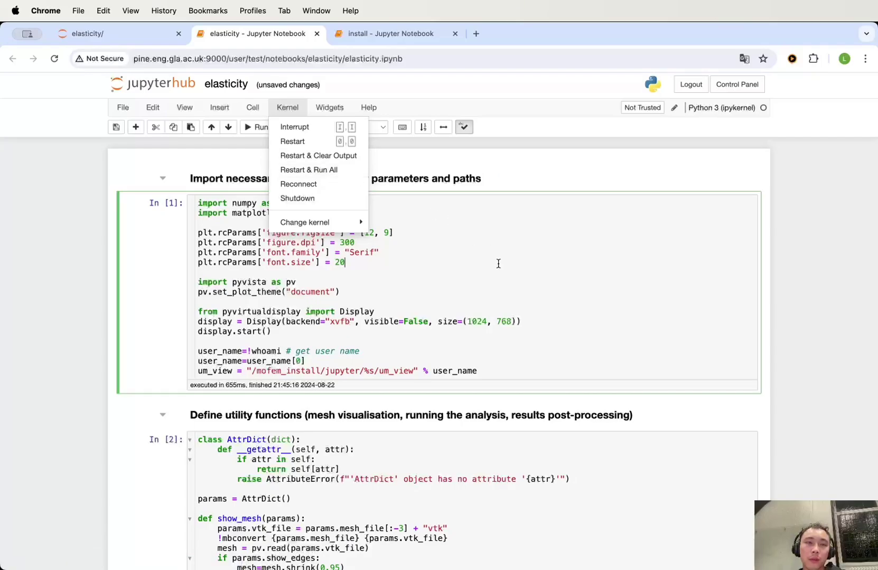
{"action": "left_click", "coordinate": [792, 235]}
- Copy the file name hollow_cantilever.cub from the elasticity folder listing for use in the notebook's mesh file cell
{"action": "scroll", "coordinate": [792, 235], "scroll_direction": "down", "scroll_amount": 15}
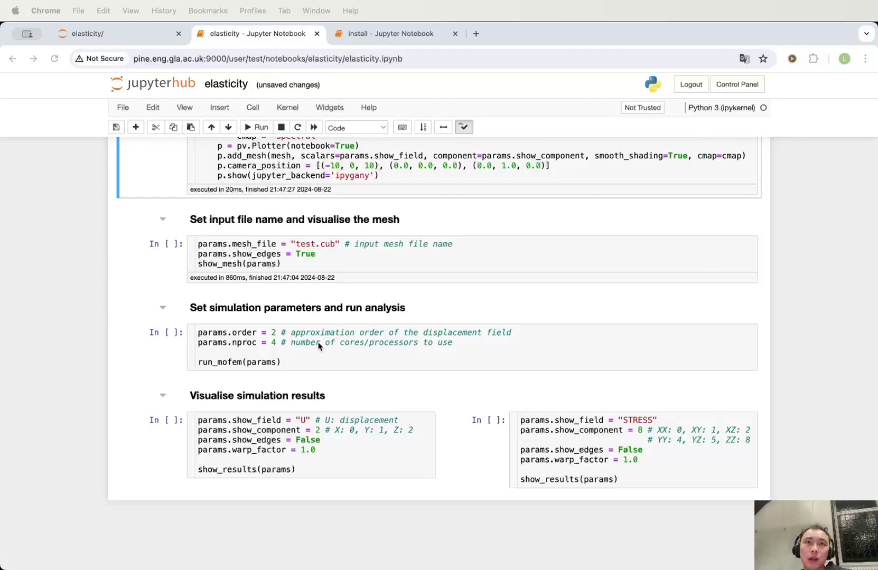
{"action": "left_click", "coordinate": [334, 262]}
{"action": "left_click_drag", "start_coordinate": [334, 246], "coordinate": [299, 246]}
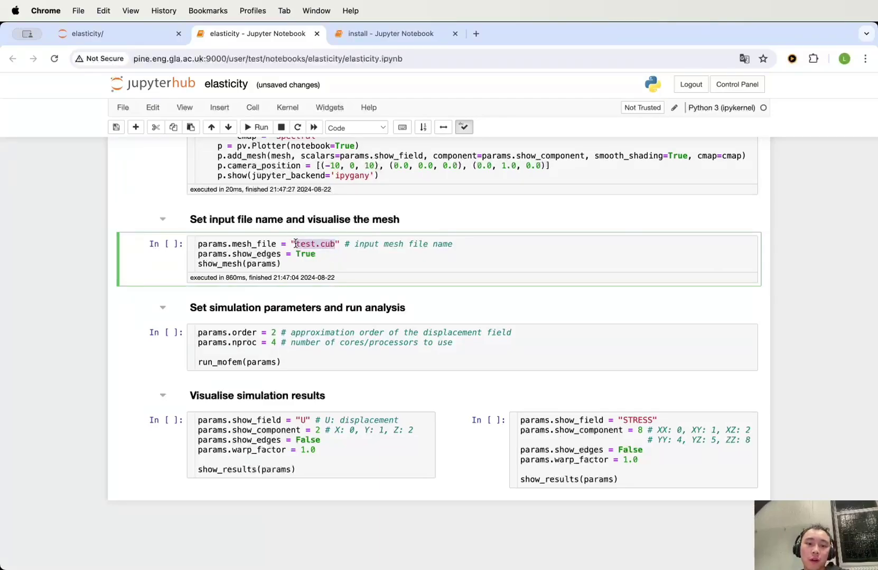
{"action": "left_click", "coordinate": [108, 33]}
{"action": "left_click_drag", "start_coordinate": [219, 215], "coordinate": [147, 214]}
{"action": "key", "text": "super+c"}
{"action": "left_click", "coordinate": [289, 33]}
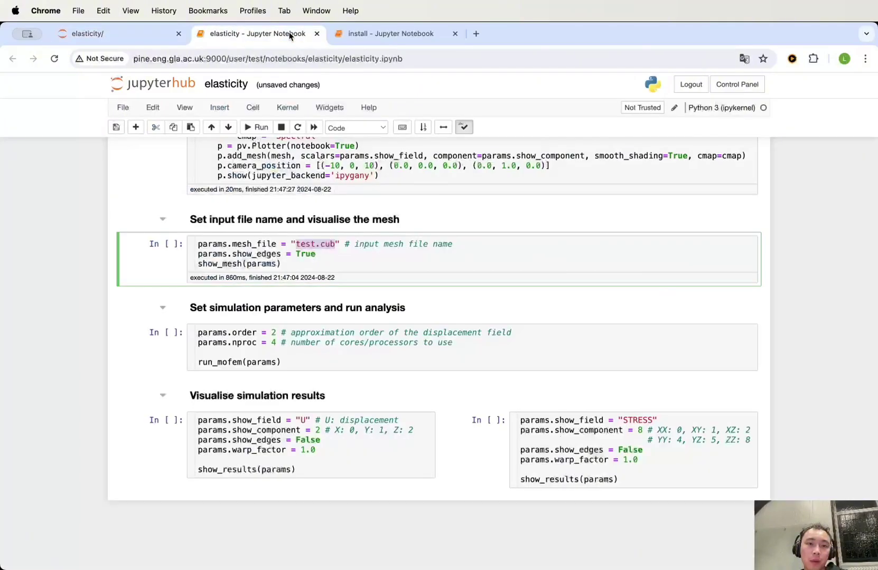
- Set params.mesh_file to "hollow_cantilever.cub" in place of test.cub and run the mesh visualisation cell
{"action": "left_click_drag", "start_coordinate": [308, 242], "coordinate": [296, 244]}
{"action": "key", "text": "super+v"}
{"action": "left_click", "coordinate": [424, 269]}
{"action": "key", "text": "shift+Return"}
- Rotate the hollow cantilever mesh preview to inspect it from another side, and view the simulation parameters section
{"action": "scroll", "coordinate": [782, 331], "scroll_direction": "down", "scroll_amount": 3}
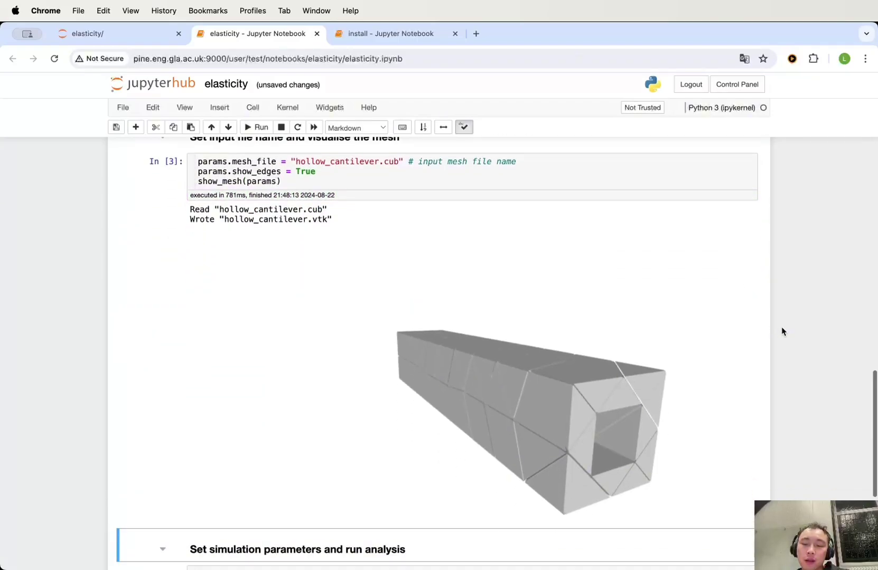
{"action": "scroll", "coordinate": [783, 317], "scroll_direction": "down", "scroll_amount": 1}
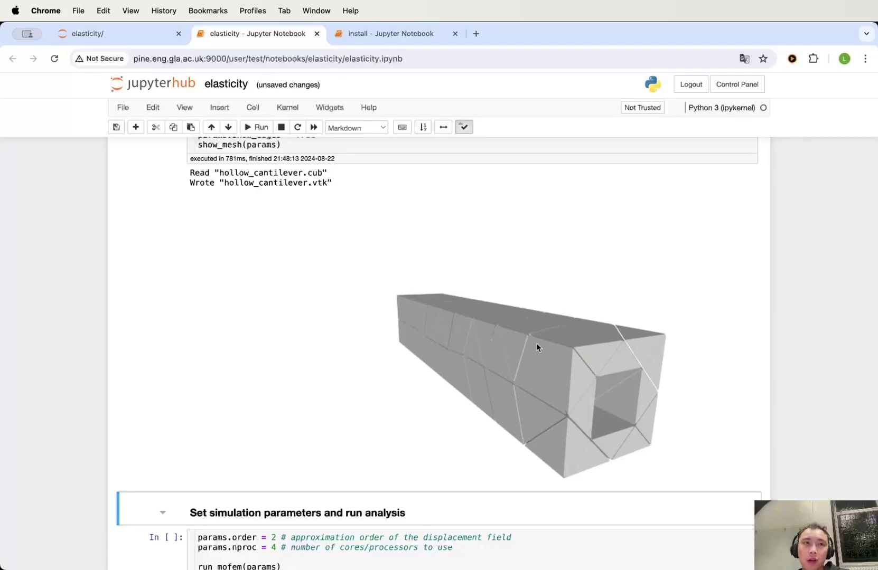
{"action": "left_click_drag", "start_coordinate": [536, 343], "coordinate": [439, 310]}
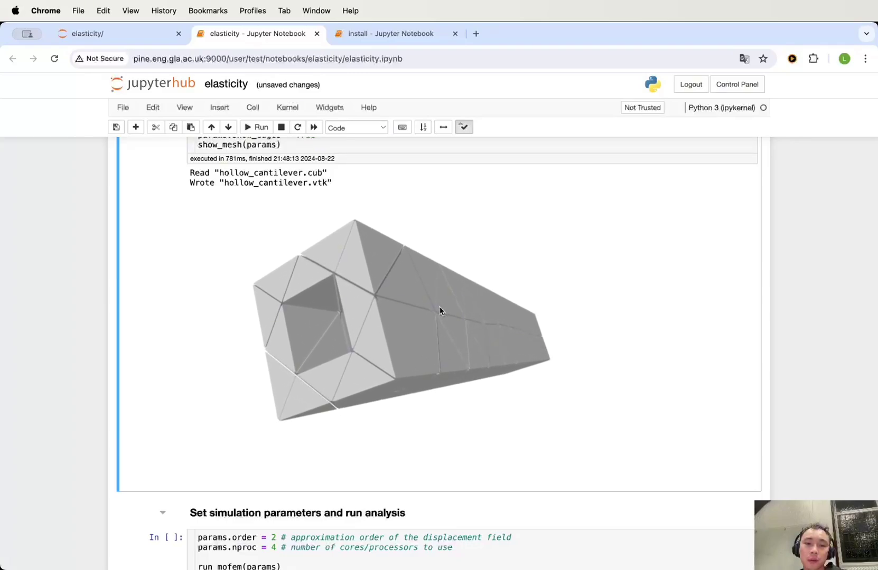
{"action": "scroll", "coordinate": [868, 314], "scroll_direction": "down", "scroll_amount": 5}
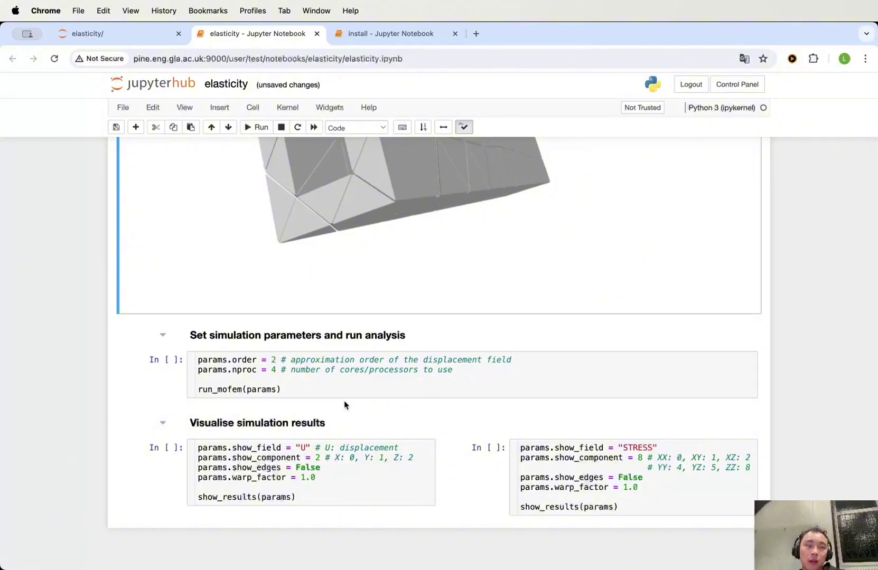
- Run the elastic analysis cell with approximation order 2 and 4 processors
{"action": "left_click", "coordinate": [317, 386]}
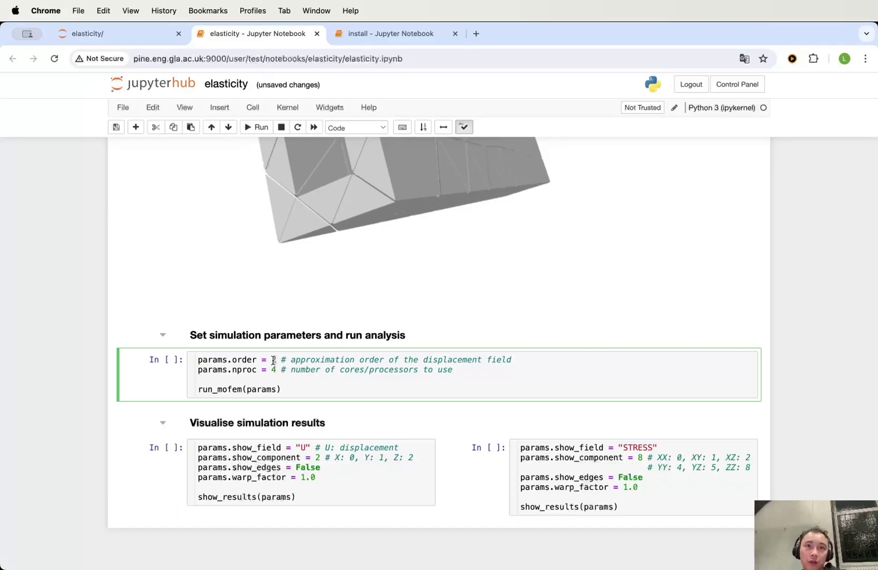
{"action": "double_click", "coordinate": [273, 370]}
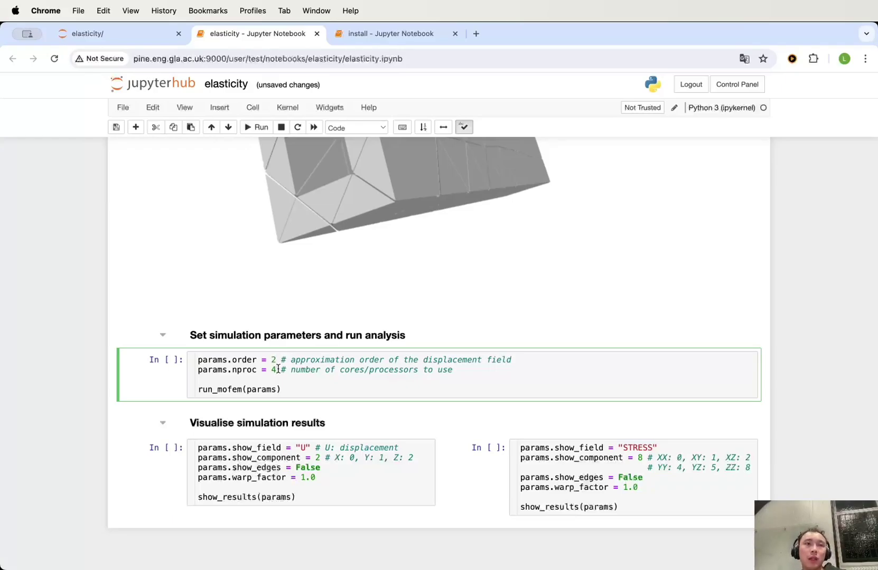
{"action": "scroll", "coordinate": [277, 369], "scroll_direction": "down", "scroll_amount": 1}
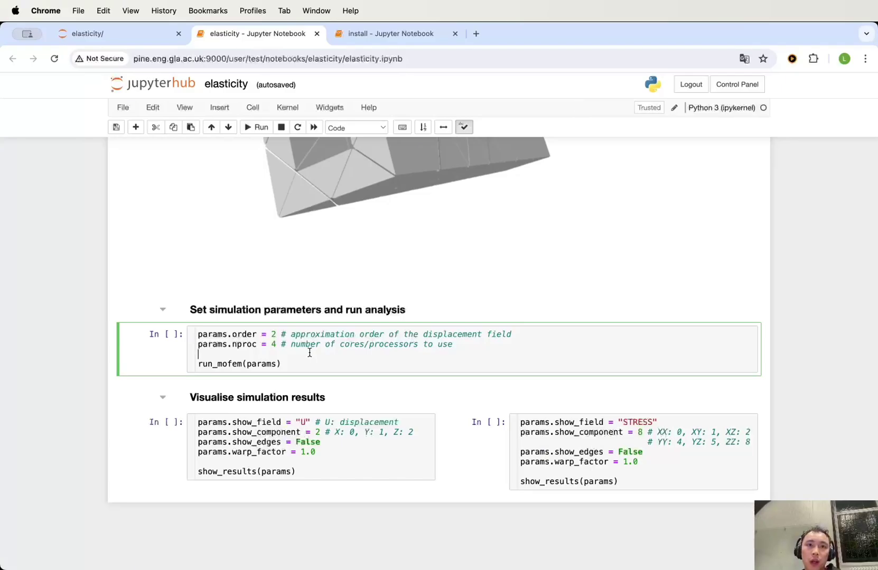
{"action": "key", "text": "shift+Return"}
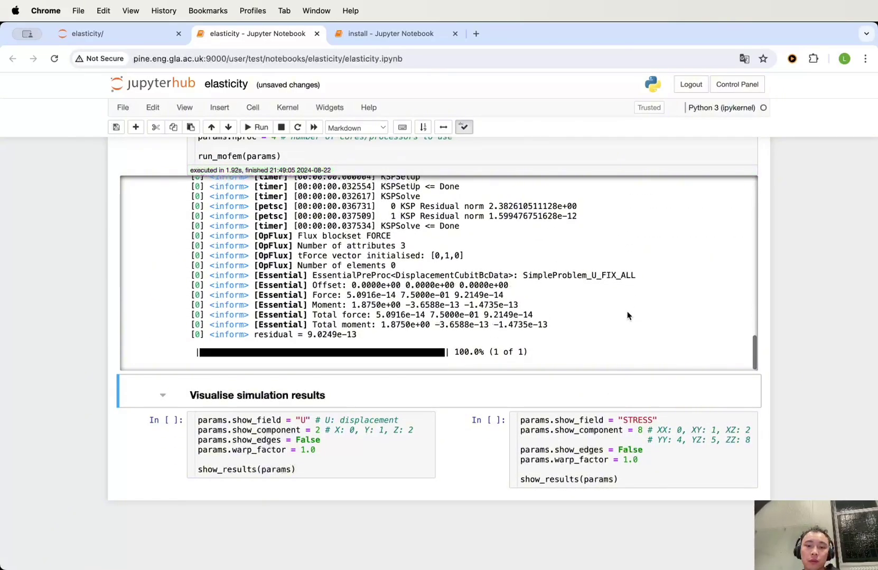
- Run the displacement results cell with field "U", component 2, edges set to False and warp factor 1.0, and view the plot
{"action": "key", "text": "shift+Return"}
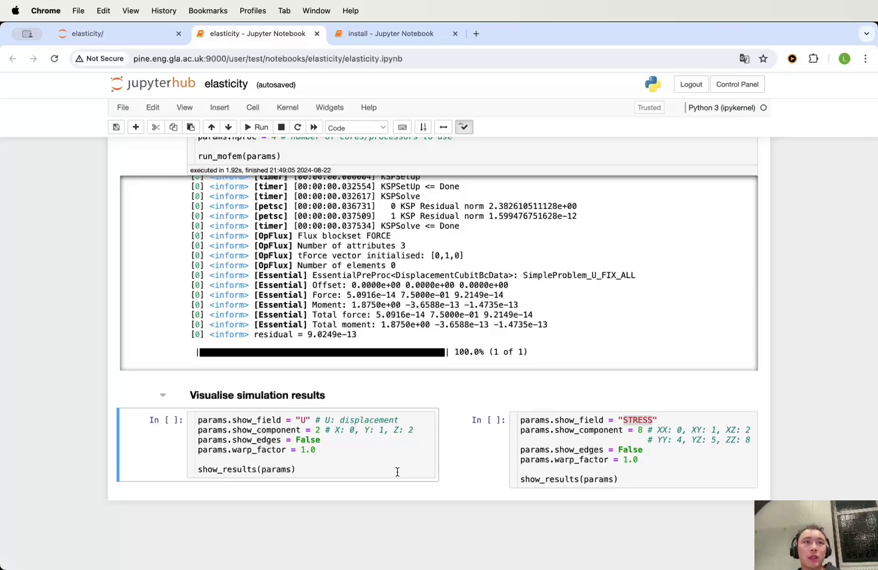
{"action": "left_click", "coordinate": [583, 466]}
{"action": "left_click", "coordinate": [378, 445]}
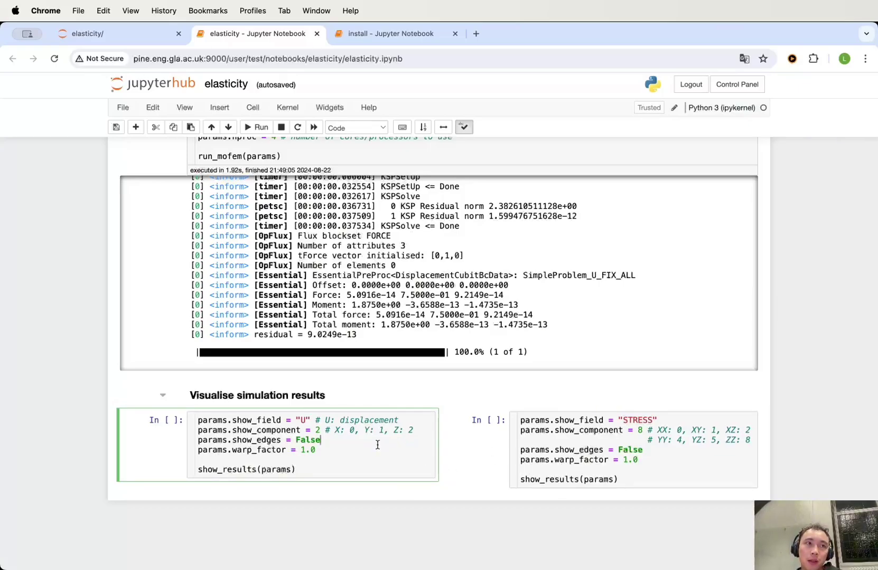
{"action": "left_click", "coordinate": [323, 431]}
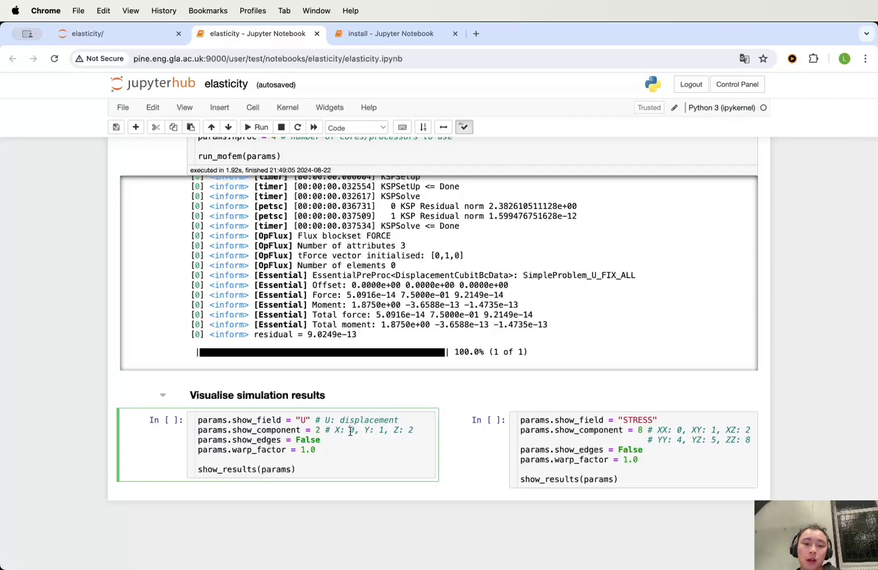
{"action": "left_click", "coordinate": [417, 431]}
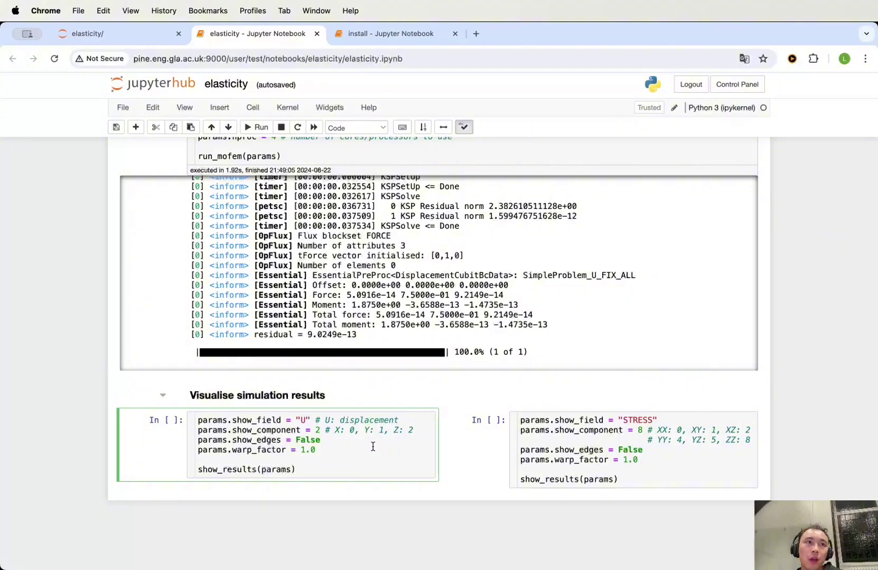
{"action": "double_click", "coordinate": [314, 441]}
{"action": "left_click", "coordinate": [322, 449]}
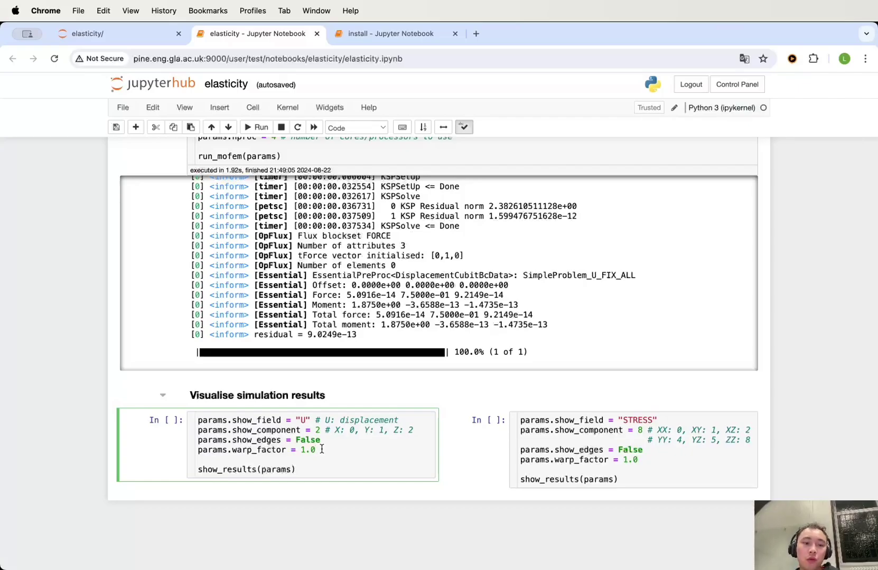
{"action": "key", "text": "shift+Return"}
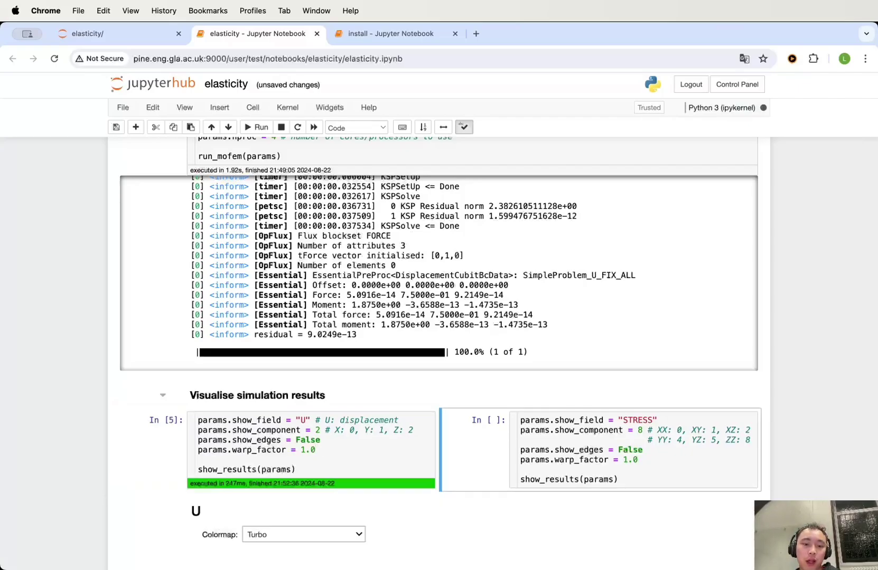
{"action": "scroll", "coordinate": [774, 375], "scroll_direction": "down", "scroll_amount": 5}
{"action": "scroll", "coordinate": [774, 375], "scroll_direction": "up", "scroll_amount": 2}
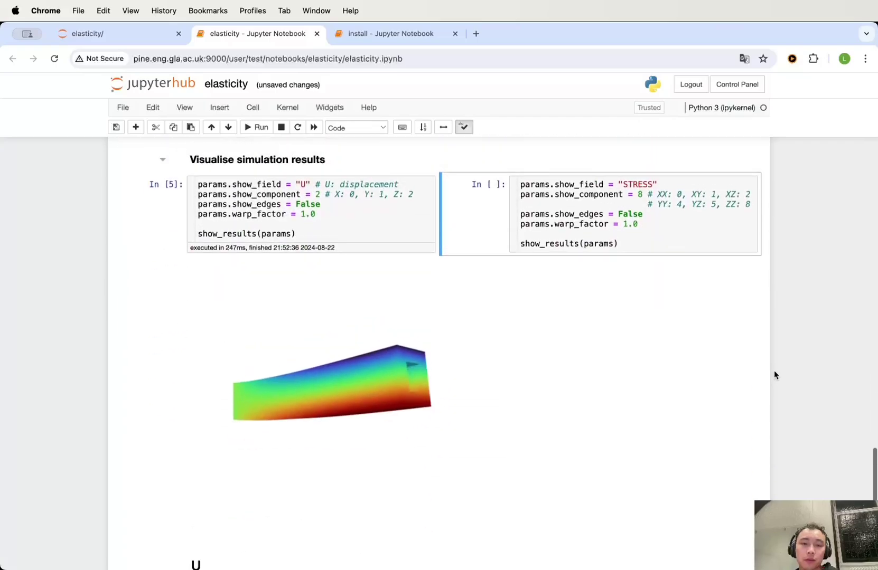
- Examine the stress results cell's "STRESS" field setting and its list of component codes
{"action": "left_click", "coordinate": [652, 234]}
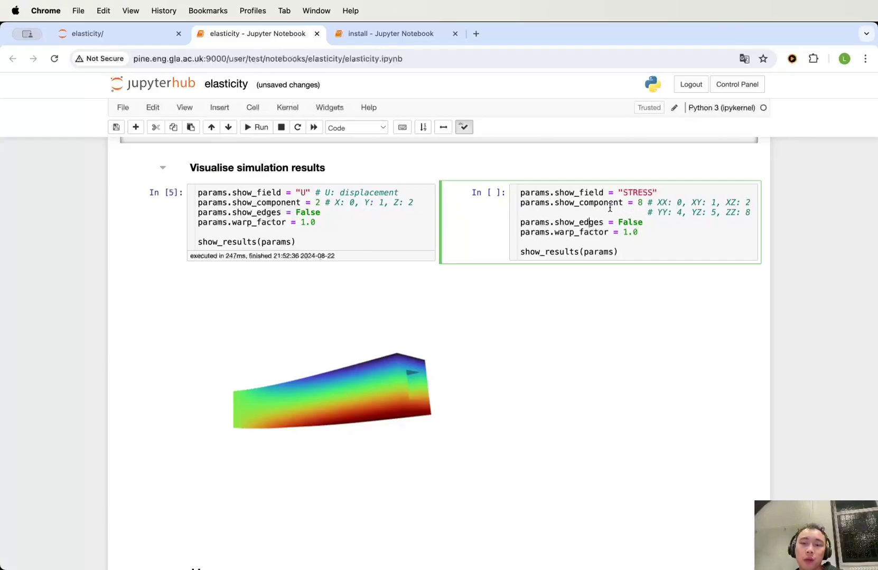
{"action": "left_click_drag", "start_coordinate": [623, 192], "coordinate": [652, 189]}
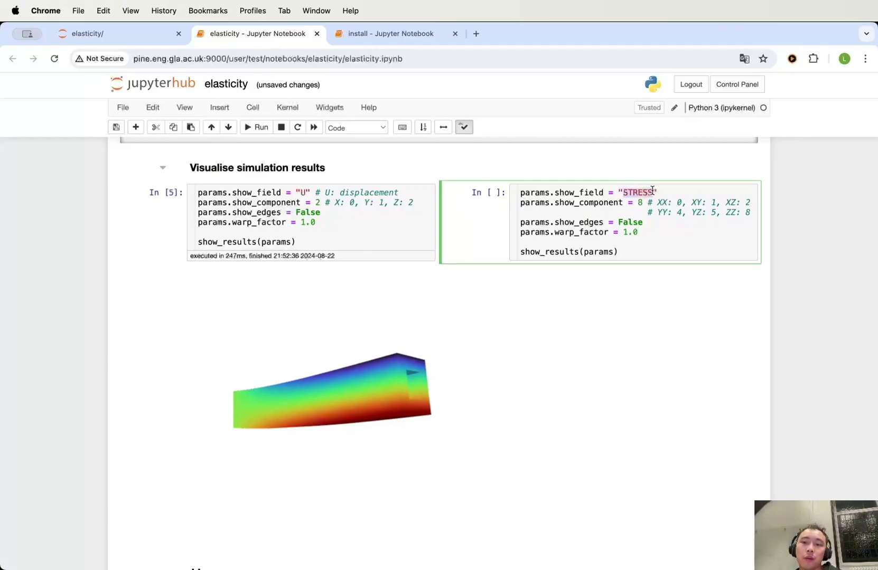
{"action": "left_click", "coordinate": [647, 203]}
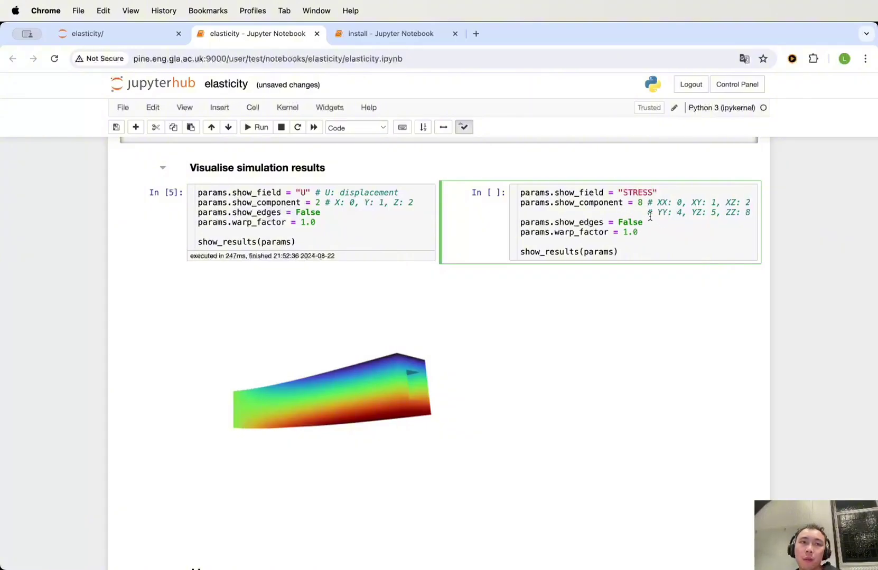
{"action": "left_click", "coordinate": [681, 202]}
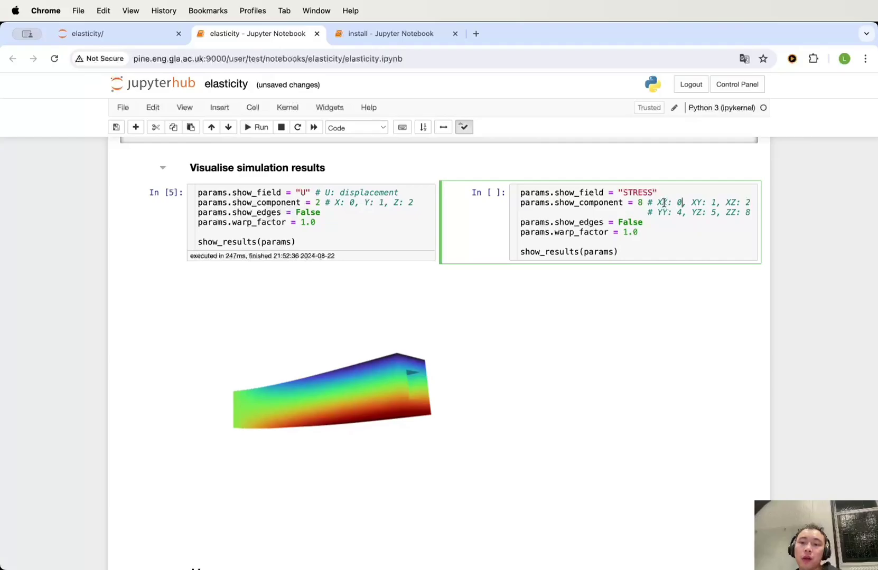
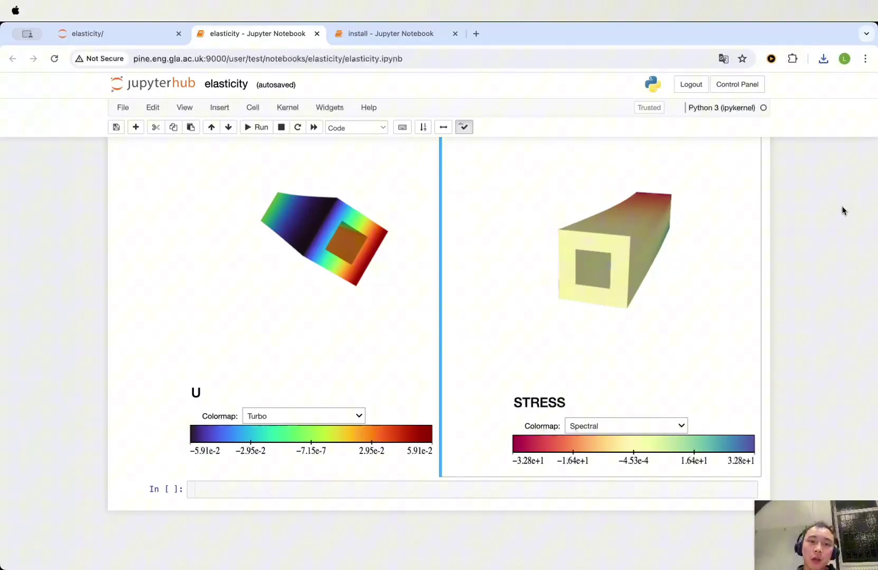
- Download out_elastic.vtk from the elasticity folder listing and keep the blocked file
{"action": "left_click", "coordinate": [117, 34]}
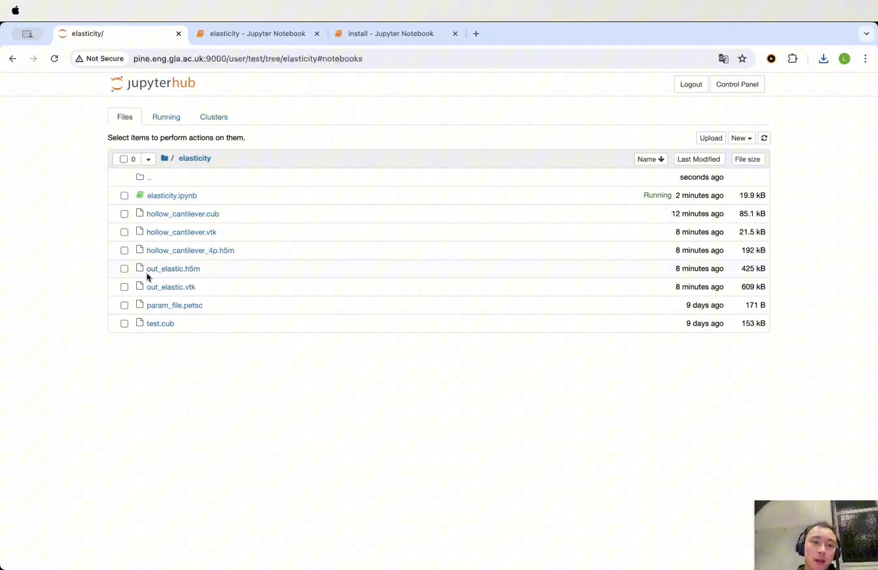
{"action": "left_click", "coordinate": [124, 287]}
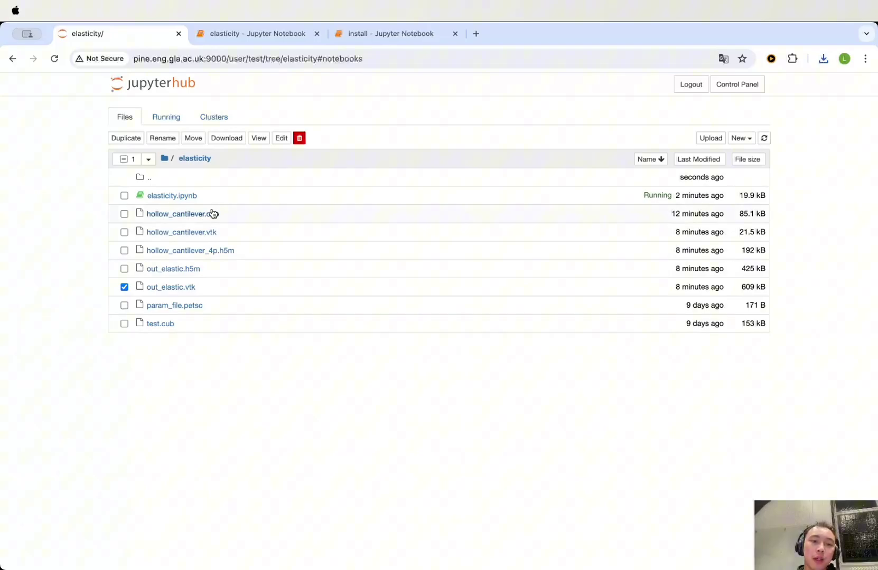
{"action": "left_click", "coordinate": [229, 138]}
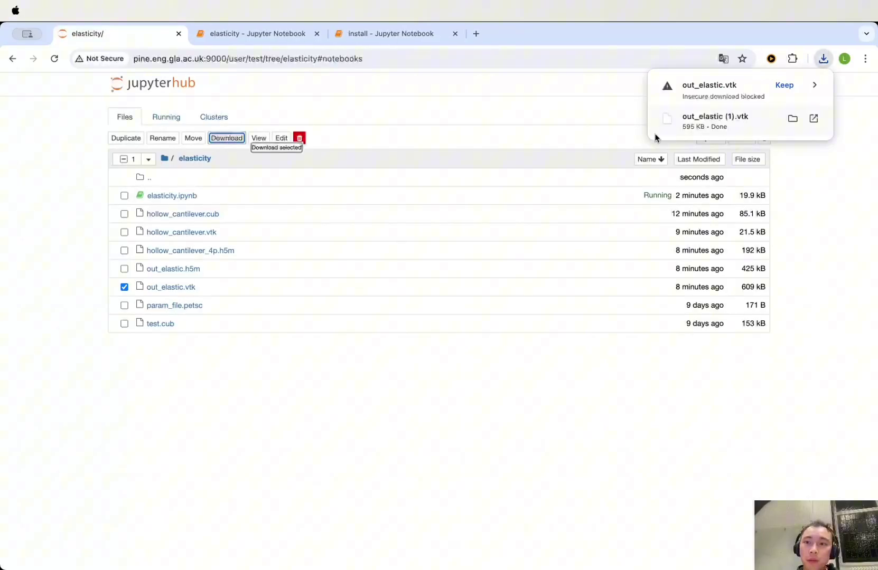
{"action": "left_click", "coordinate": [782, 86]}
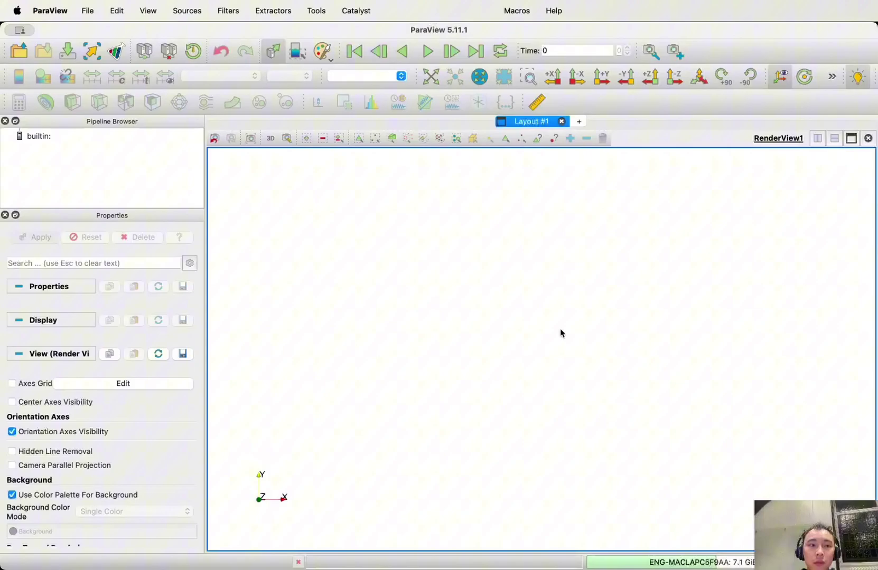
- Load out_elastic.vtk from the Downloads folder into ParaView and rotate the cantilever to an angled view
{"action": "left_click", "coordinate": [19, 51]}
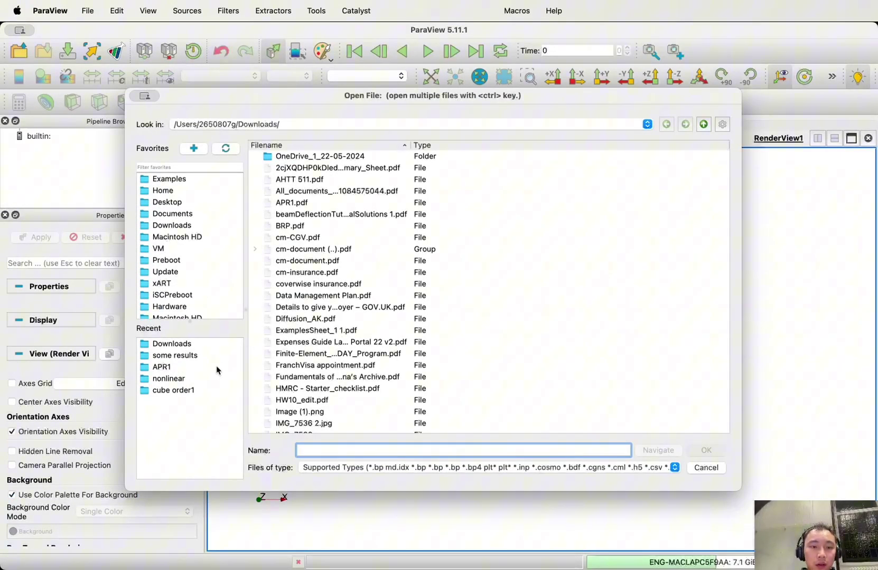
{"action": "scroll", "coordinate": [348, 351], "scroll_direction": "down", "scroll_amount": 5}
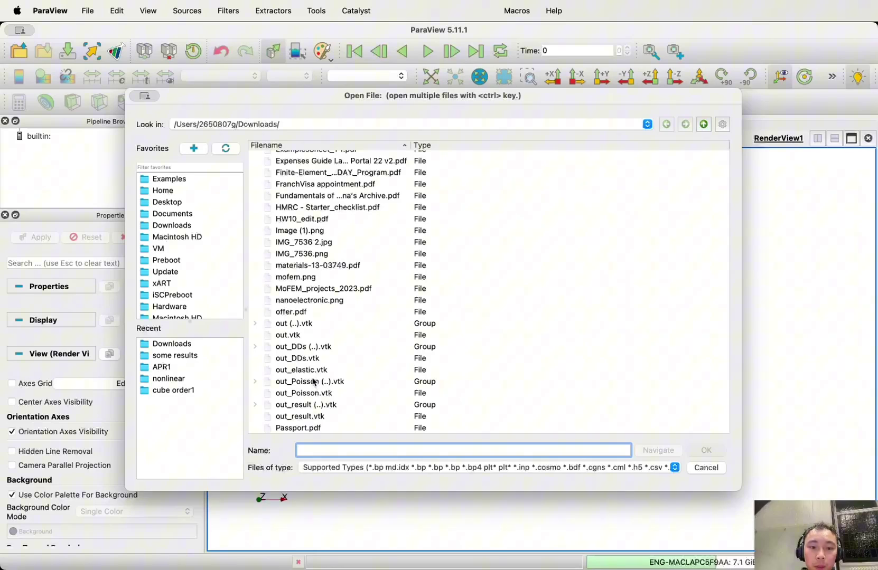
{"action": "left_click", "coordinate": [312, 363]}
{"action": "left_click", "coordinate": [312, 371]}
{"action": "double_click", "coordinate": [312, 371]}
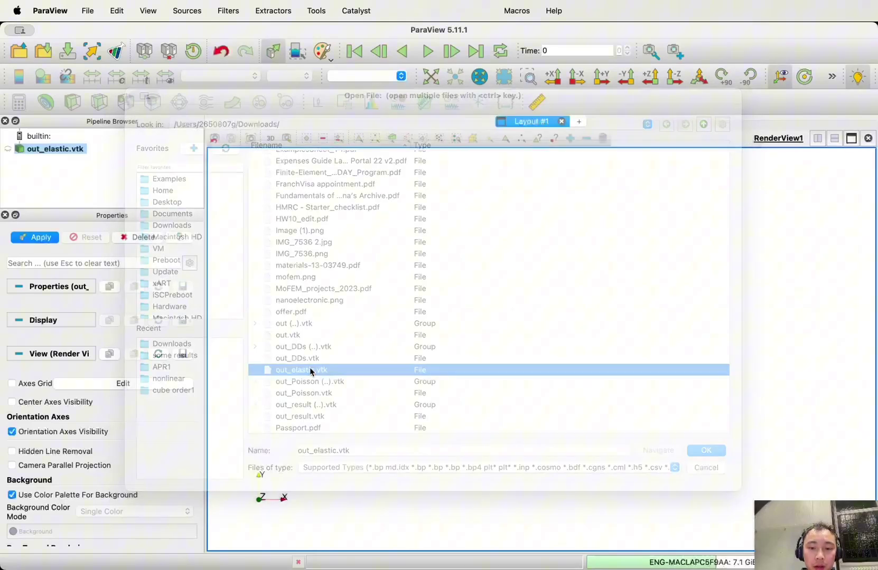
{"action": "left_click_drag", "start_coordinate": [580, 331], "coordinate": [511, 345]}
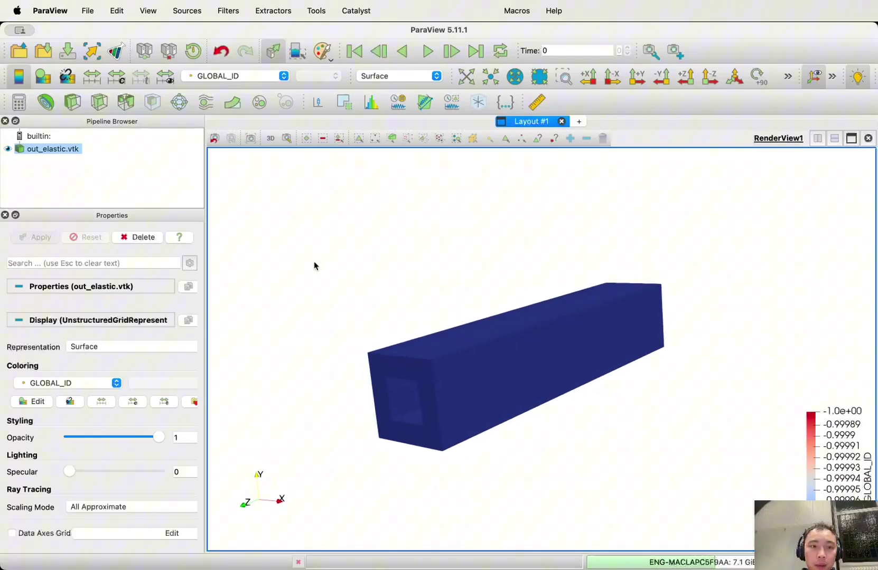
- Colour the cantilever by STRAIN and STRESS in turn, finishing with the displacement field U
{"action": "left_click", "coordinate": [259, 79]}
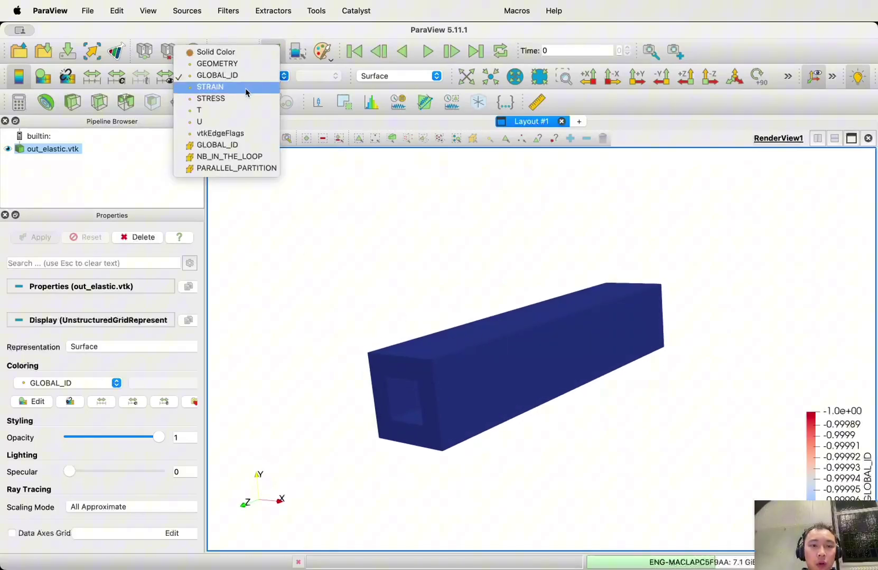
{"action": "left_click", "coordinate": [243, 89]}
{"action": "left_click", "coordinate": [261, 73]}
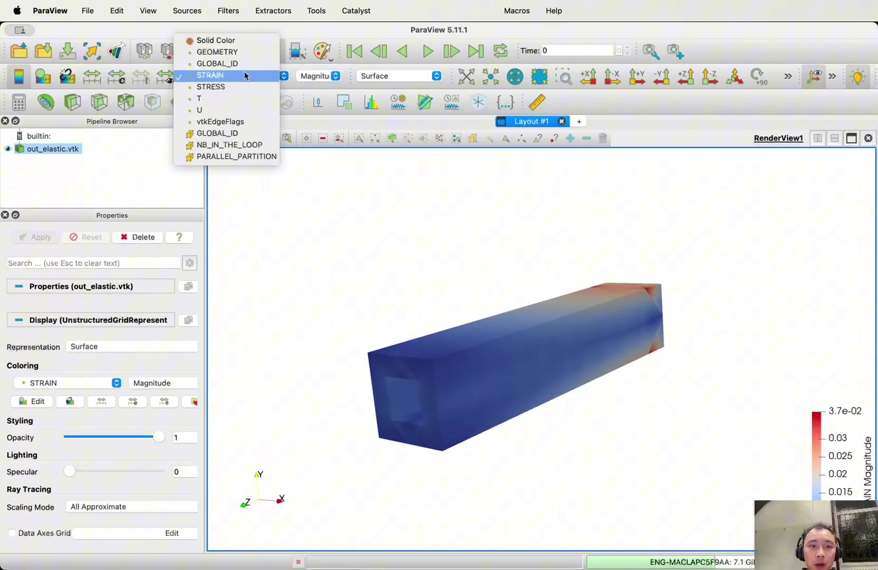
{"action": "left_click", "coordinate": [237, 87]}
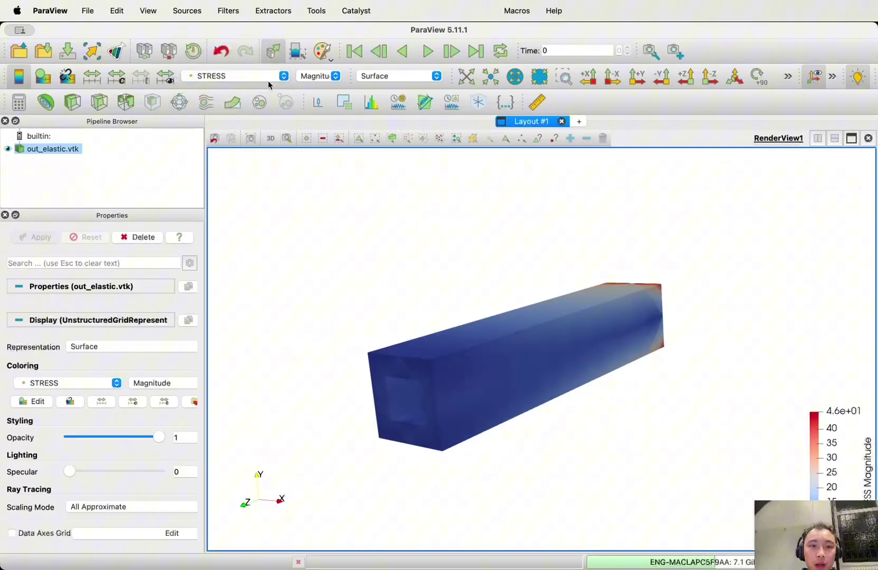
{"action": "left_click", "coordinate": [259, 76]}
{"action": "left_click", "coordinate": [238, 100]}
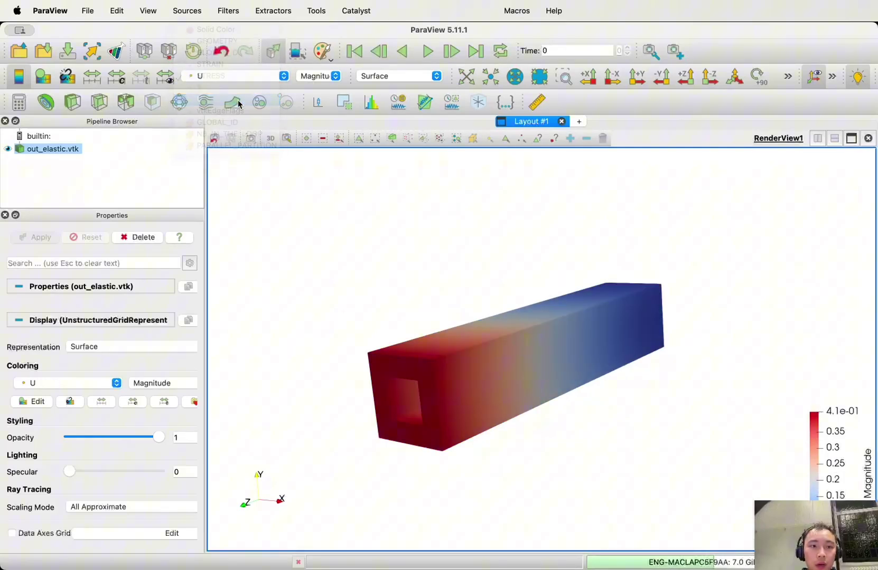
- Set the cantilever's representation to Surface With Edges and inspect it from the other side
{"action": "left_click_drag", "start_coordinate": [402, 299], "coordinate": [541, 317]}
{"action": "left_click", "coordinate": [396, 77]}
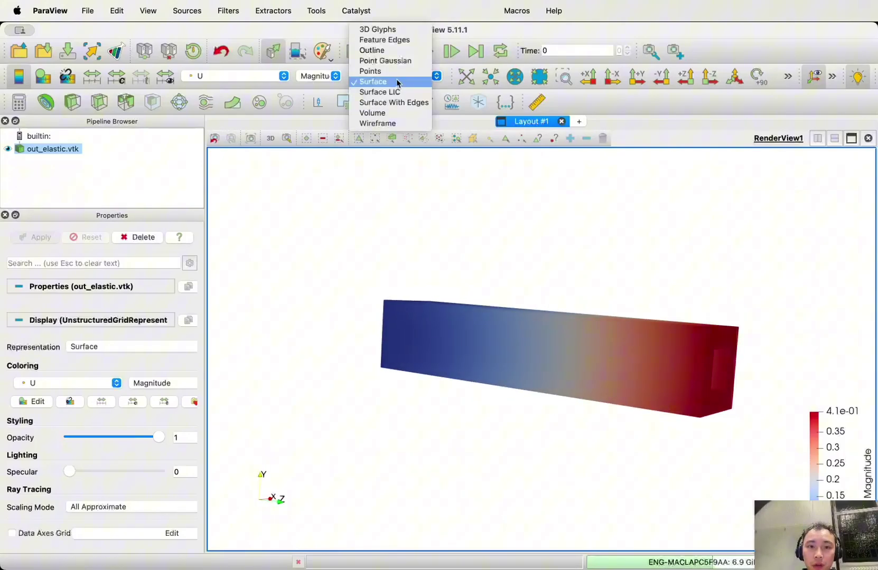
{"action": "left_click", "coordinate": [400, 107]}
{"action": "left_click_drag", "start_coordinate": [457, 288], "coordinate": [493, 310]}
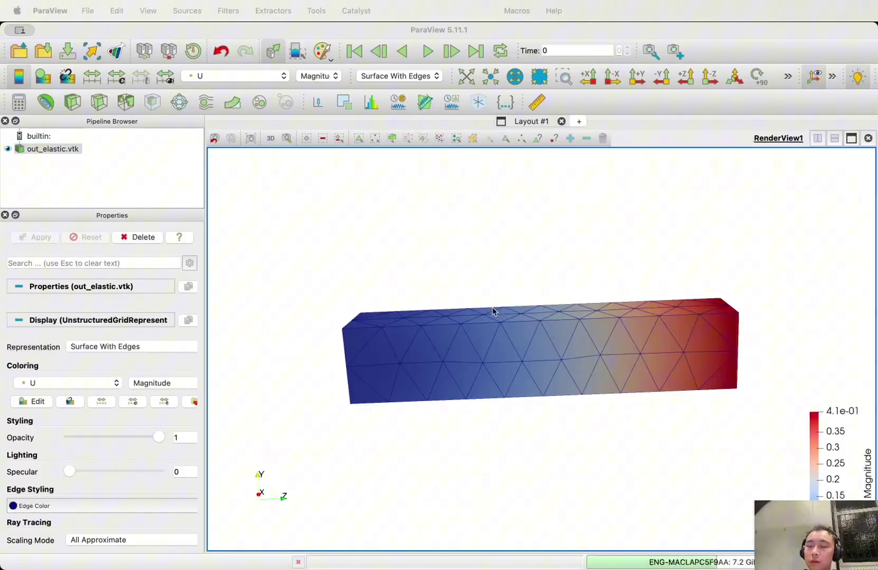
- Apply a Warp By Vector filter to out_elastic.vtk using U as the vectors
{"action": "left_click", "coordinate": [233, 102]}
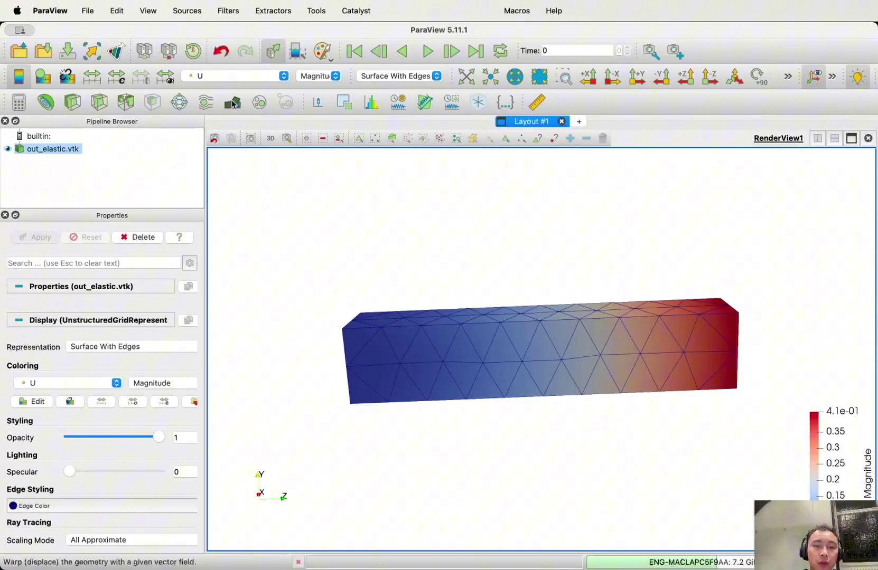
{"action": "scroll", "coordinate": [426, 232], "scroll_direction": "down", "scroll_amount": 5}
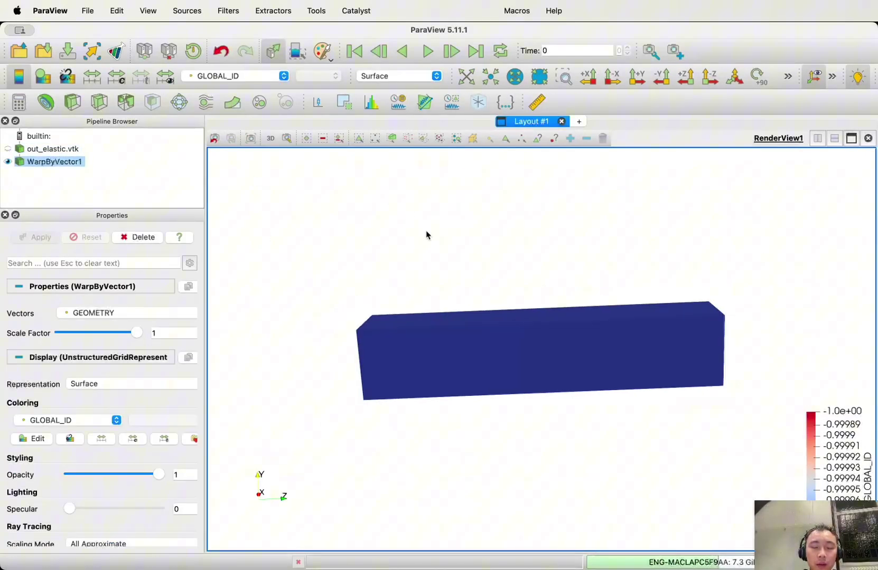
{"action": "left_click", "coordinate": [110, 314]}
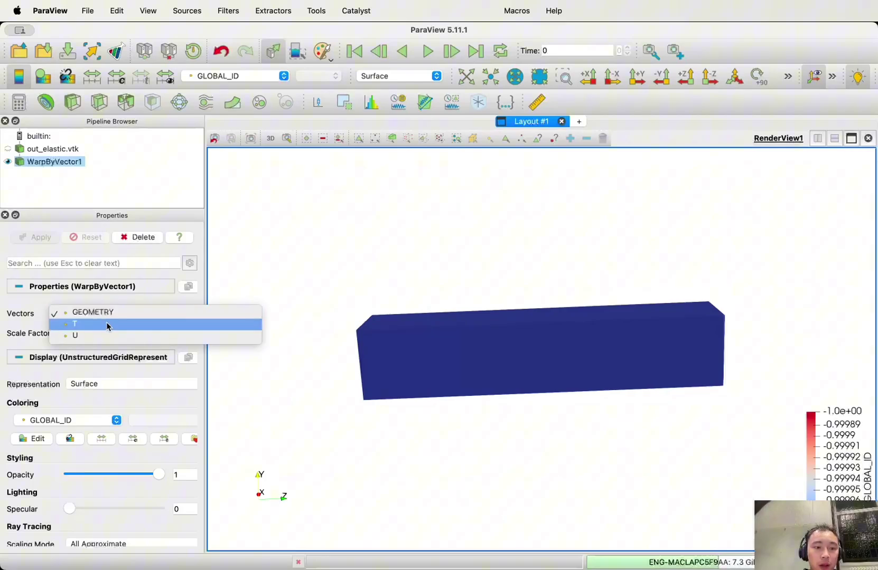
{"action": "left_click", "coordinate": [101, 335]}
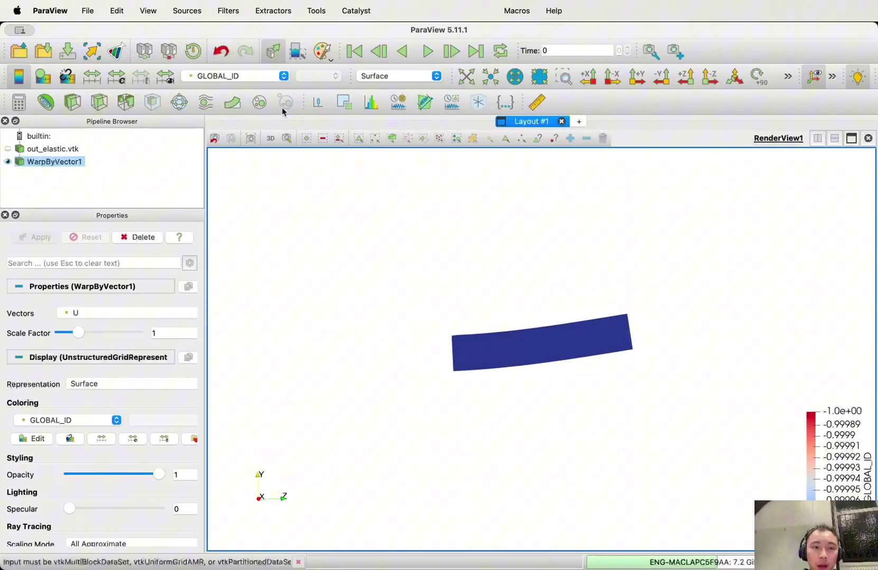
- Display WarpByVector1 as Surface With Edges coloured by U, with its warp scale factor raised to about 1.27
{"action": "left_click", "coordinate": [252, 76]}
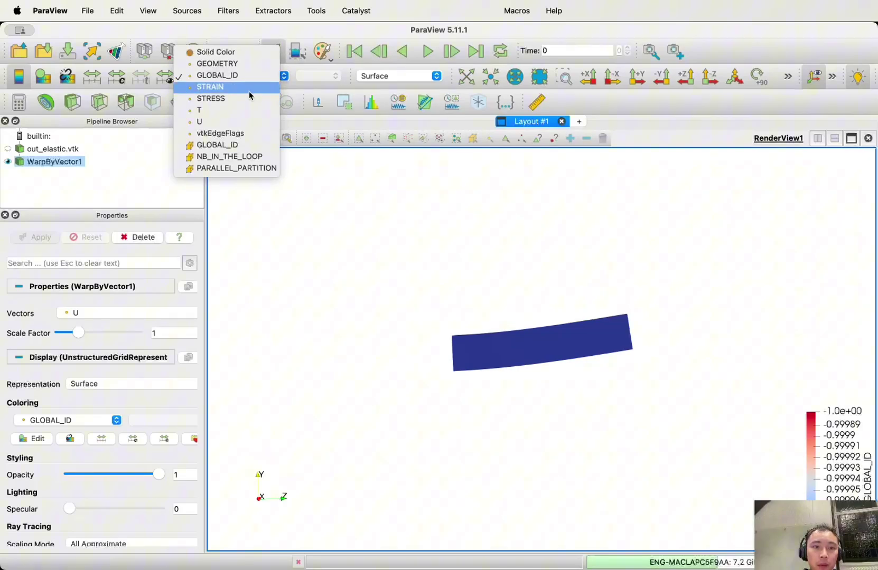
{"action": "left_click", "coordinate": [248, 122]}
{"action": "left_click", "coordinate": [397, 76]}
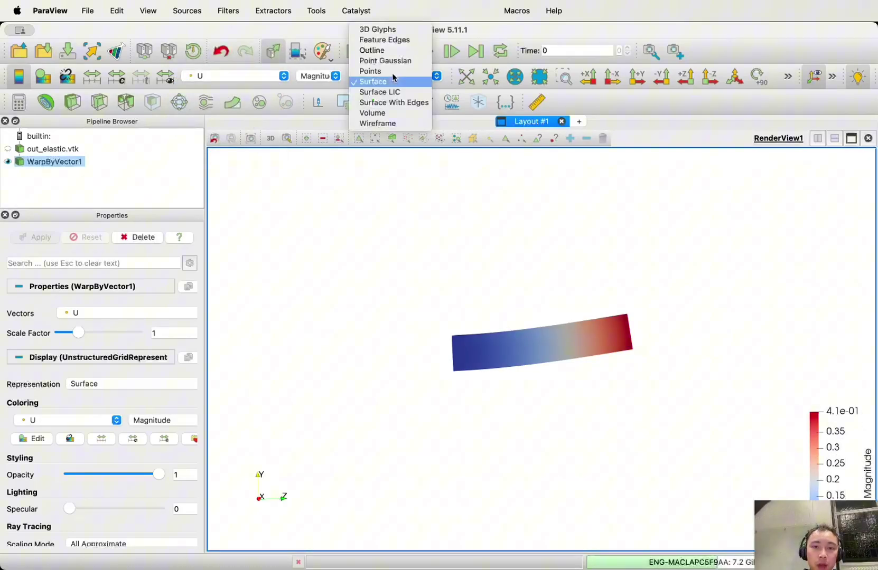
{"action": "left_click", "coordinate": [399, 103]}
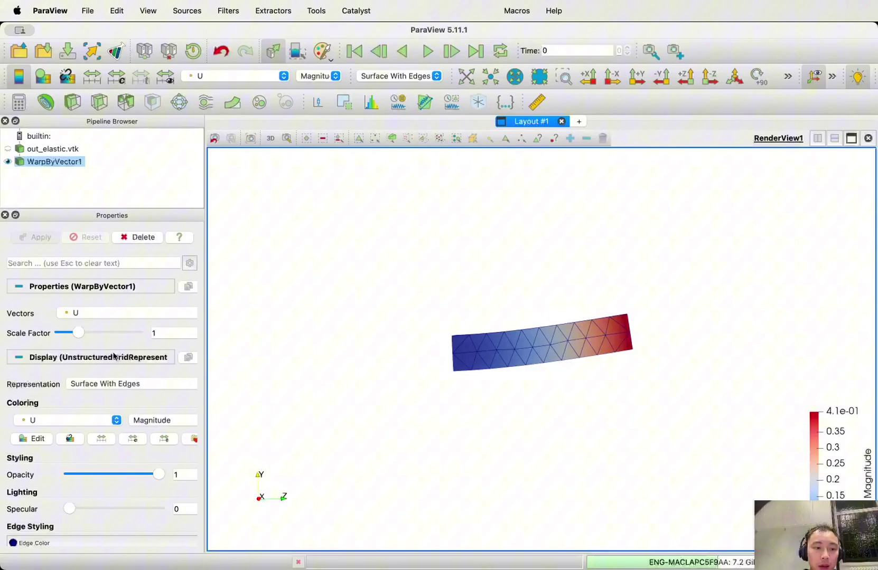
{"action": "mouse_move", "coordinate": [78, 333]}
{"action": "left_mouse_down"}
{"action": "mouse_move", "coordinate": [66, 333]}
{"action": "mouse_move", "coordinate": [101, 334]}
{"action": "mouse_move", "coordinate": [83, 333]}
{"action": "left_mouse_up"}
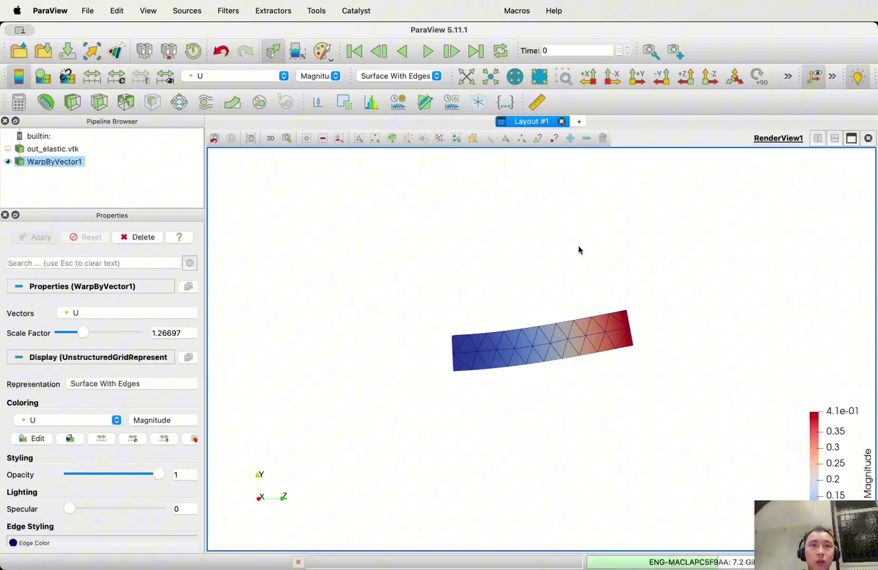
- Switch to Coreform Cubit and run the hollow_cantilever.jou journal to remesh the cantilever with auto size factor 6
{"action": "key", "text": "super+Tab"}
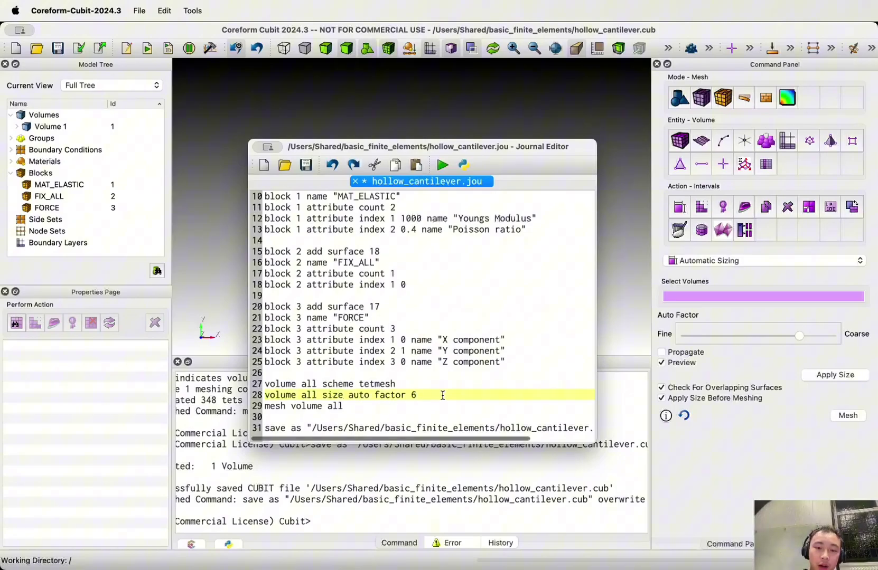
{"action": "left_click", "coordinate": [442, 166]}
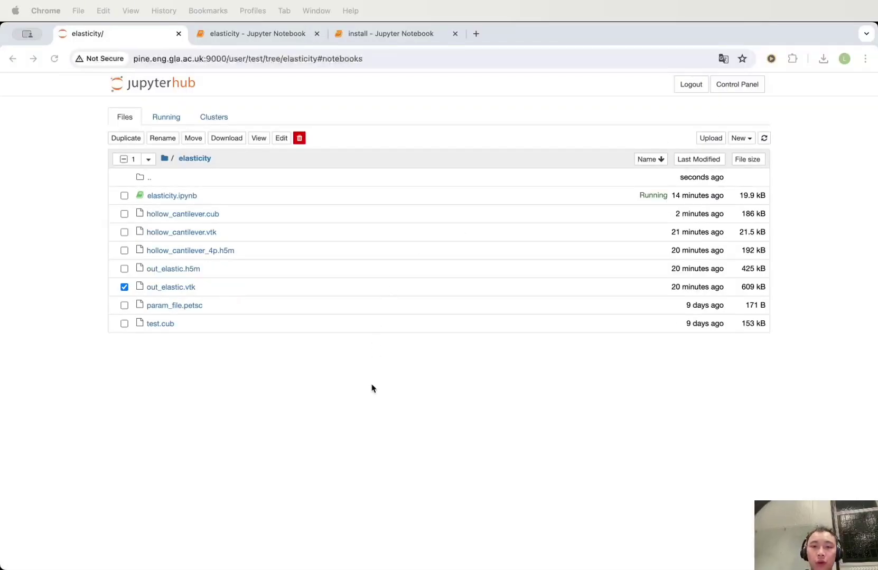
- Switch to JupyterHub in Chrome and upload hollow_cantilever.cub to the elasticity folder, overwriting the existing file
{"action": "left_click", "coordinate": [372, 388]}
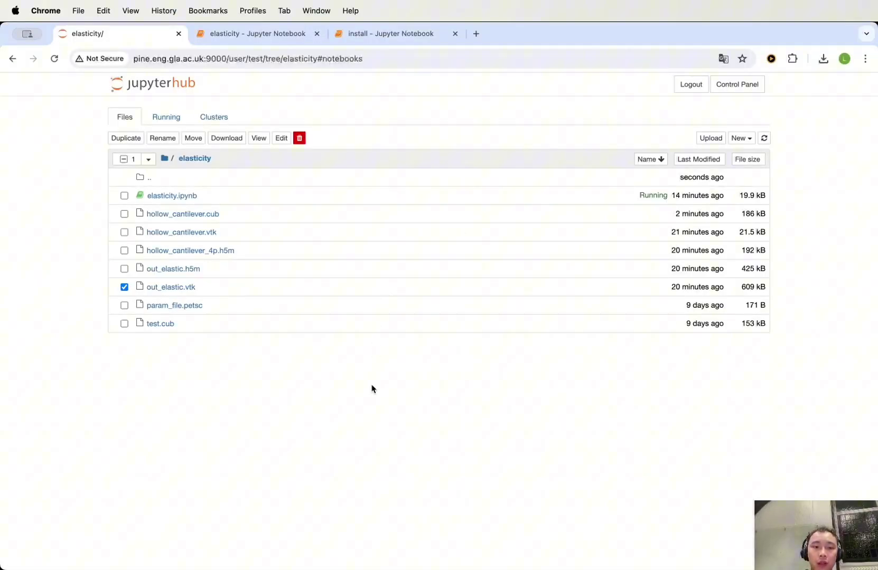
{"action": "left_click", "coordinate": [710, 138]}
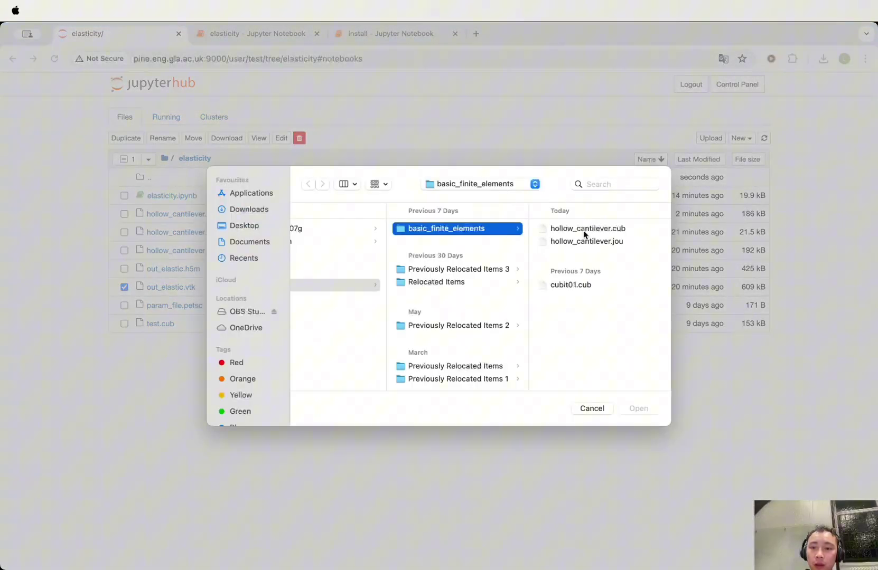
{"action": "double_click", "coordinate": [585, 231]}
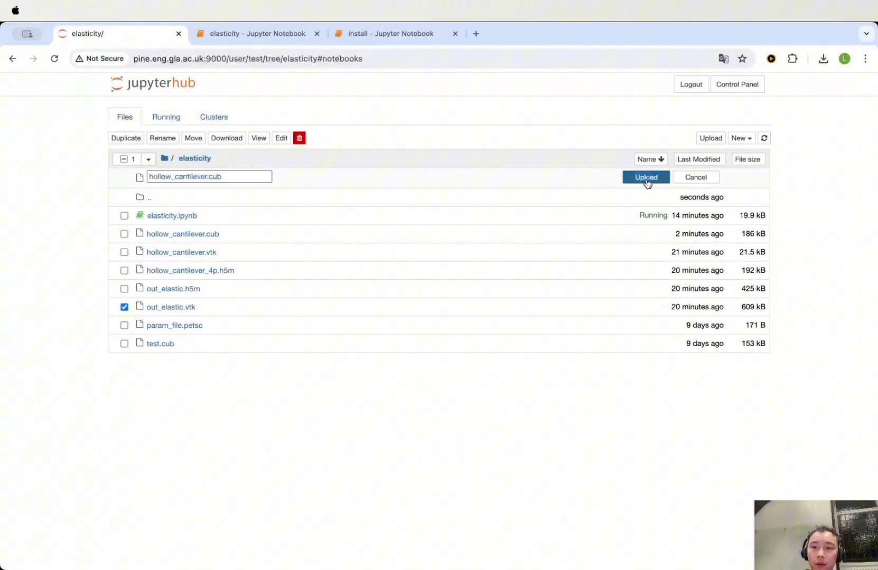
{"action": "left_click", "coordinate": [646, 179]}
{"action": "left_click", "coordinate": [608, 171]}
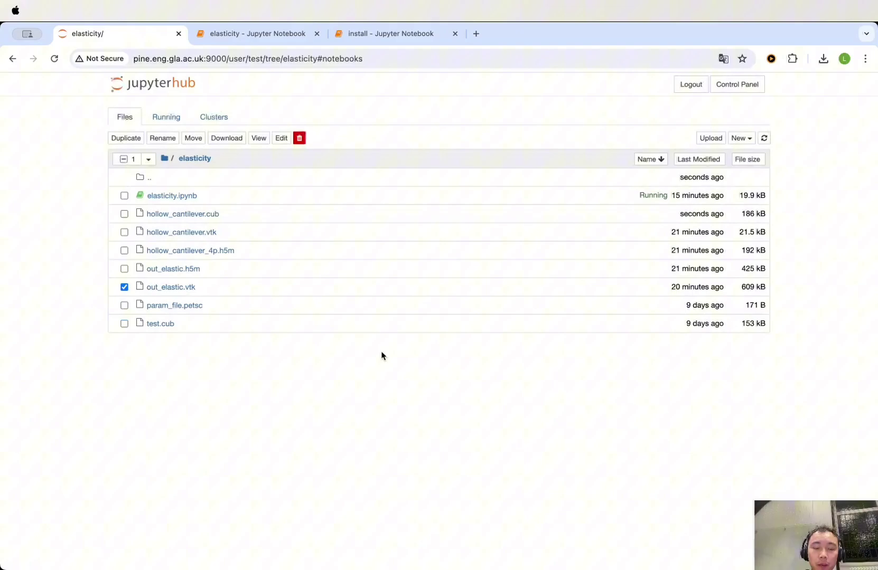
- In the elasticity notebook, set params.order to 3 for the displacement field's approximation order
{"action": "left_click", "coordinate": [260, 33]}
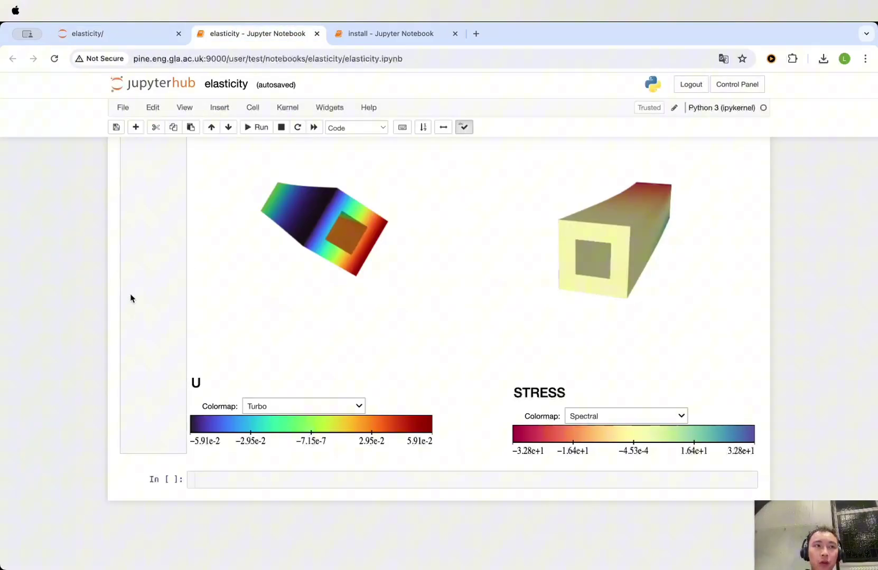
{"action": "scroll", "coordinate": [90, 325], "scroll_direction": "up", "scroll_amount": 20}
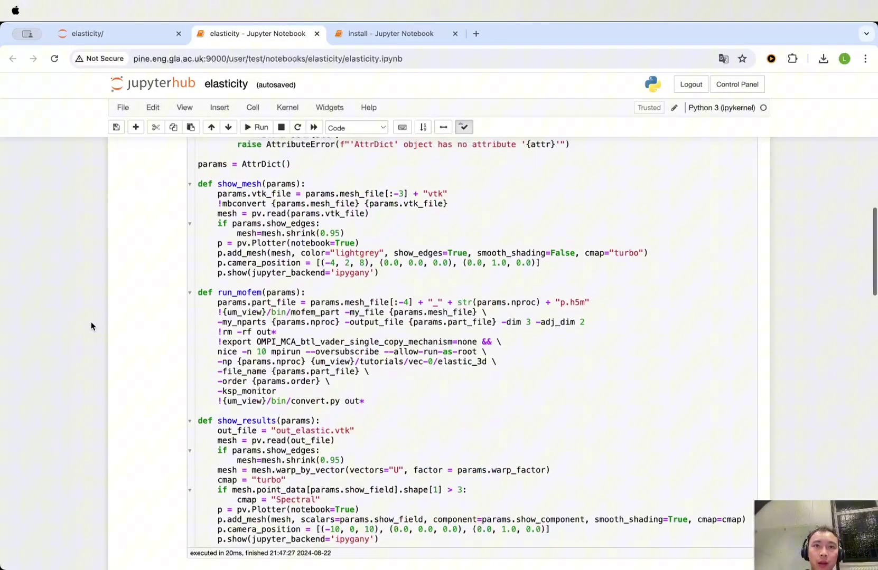
{"action": "scroll", "coordinate": [323, 298], "scroll_direction": "down", "scroll_amount": 10}
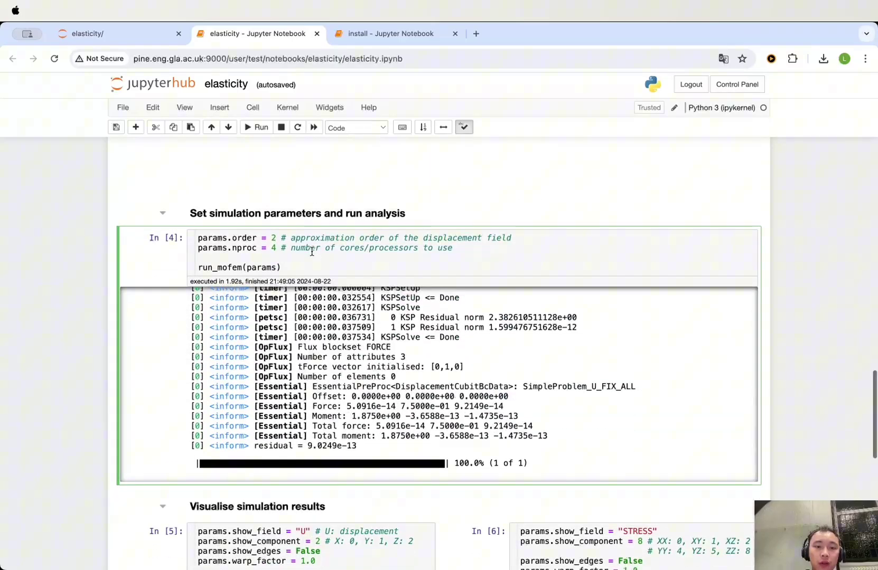
{"action": "left_click", "coordinate": [279, 238]}
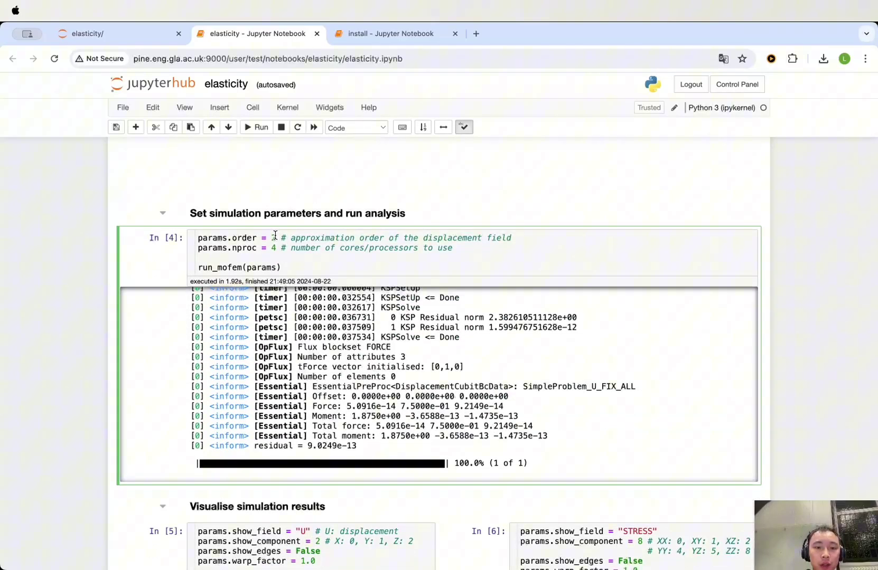
{"action": "key", "text": "BackSpace"}
{"action": "type", "text": "3"}
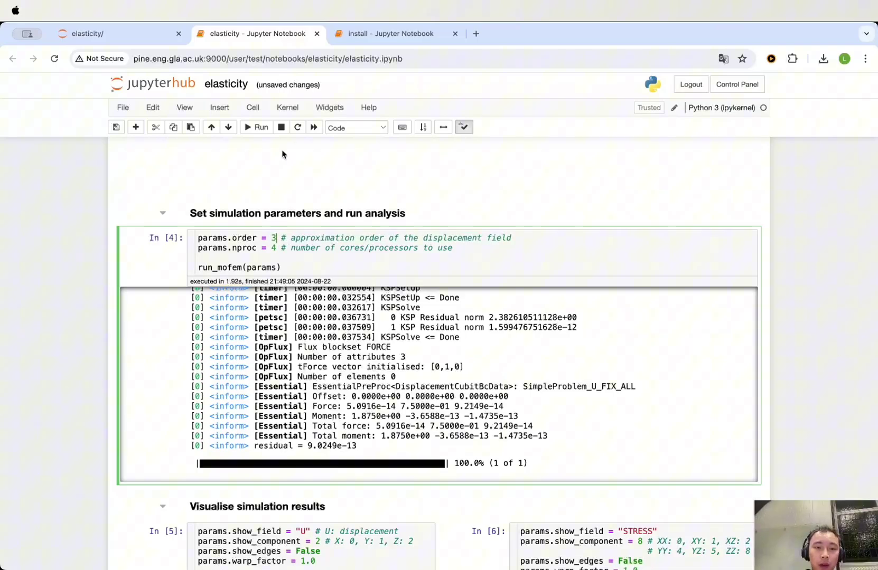
- Restart the notebook's kernel and rerun all cells
{"action": "left_click", "coordinate": [289, 108]}
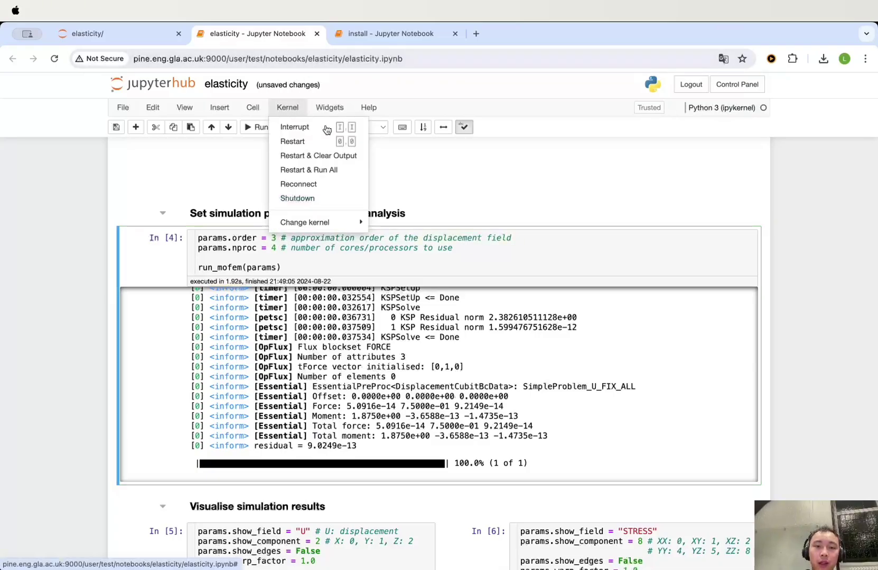
{"action": "left_click", "coordinate": [331, 170]}
{"action": "left_click", "coordinate": [573, 180]}
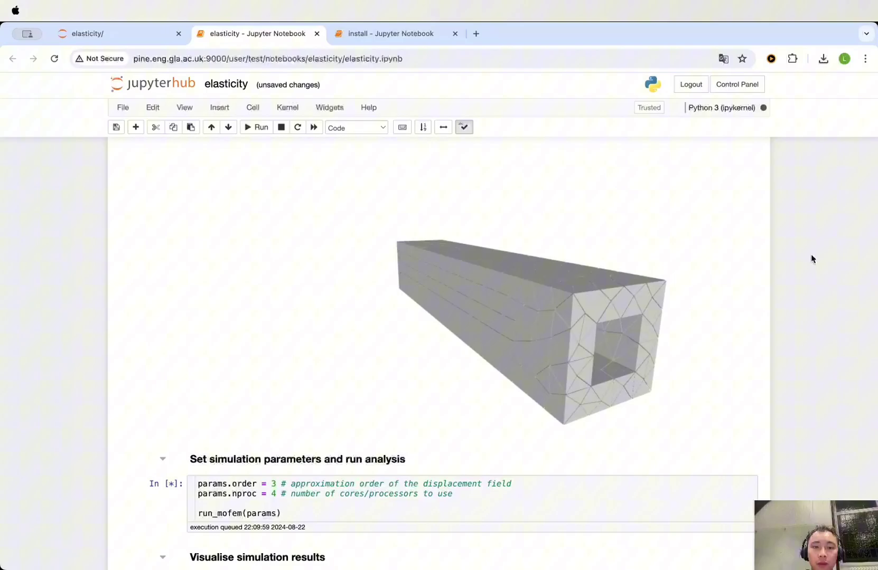
- Rotate the mesh view and the U and STRESS result plots to examine the cantilever from other angles
{"action": "left_click_drag", "start_coordinate": [611, 320], "coordinate": [443, 320]}
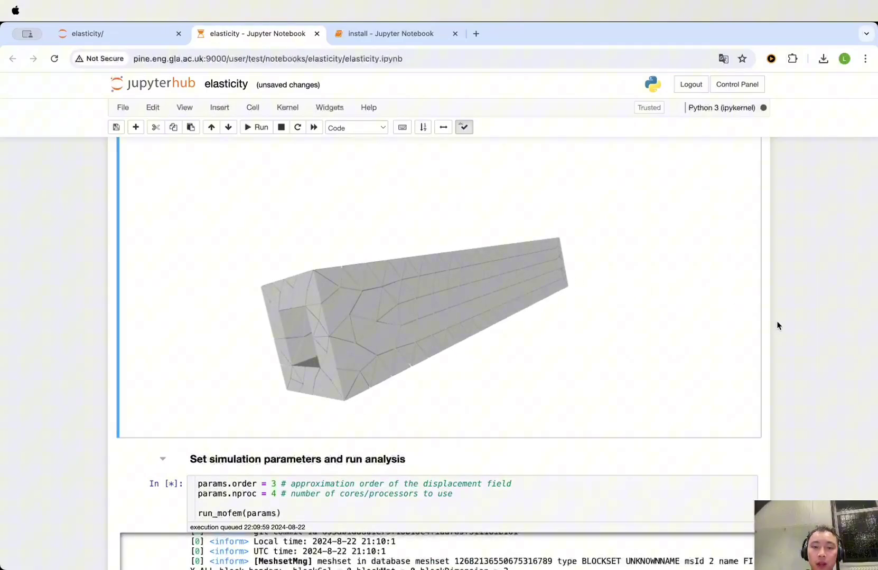
{"action": "scroll", "coordinate": [786, 300], "scroll_direction": "down", "scroll_amount": 8}
{"action": "scroll", "coordinate": [634, 288], "scroll_direction": "down", "scroll_amount": 10}
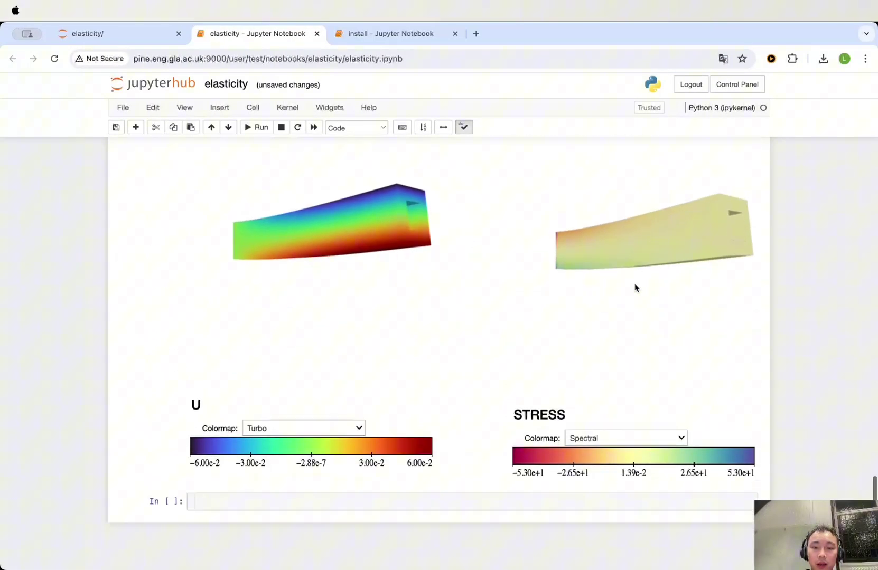
{"action": "scroll", "coordinate": [635, 288], "scroll_direction": "down", "scroll_amount": 1}
{"action": "left_click_drag", "start_coordinate": [447, 190], "coordinate": [421, 210]}
{"action": "left_click_drag", "start_coordinate": [623, 200], "coordinate": [752, 200]}
{"action": "scroll", "coordinate": [831, 182], "scroll_direction": "up", "scroll_amount": 5}
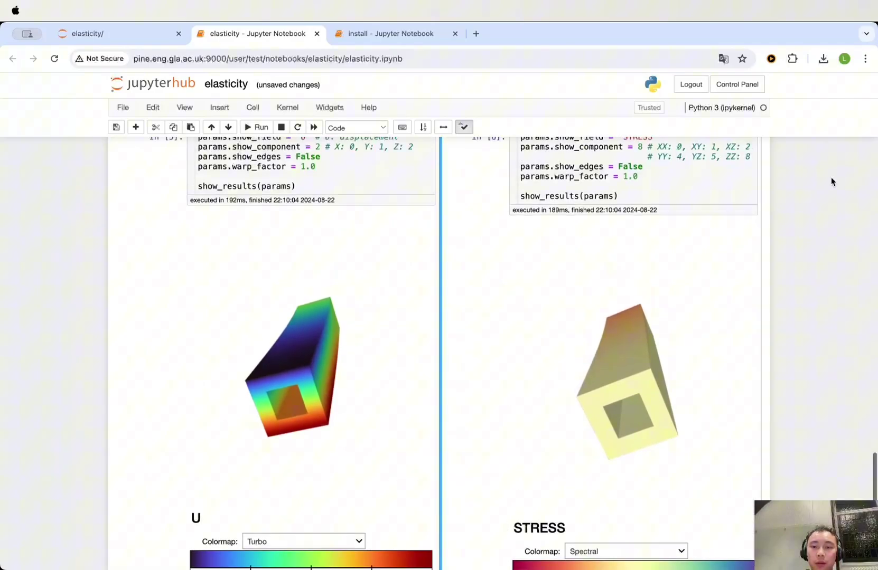